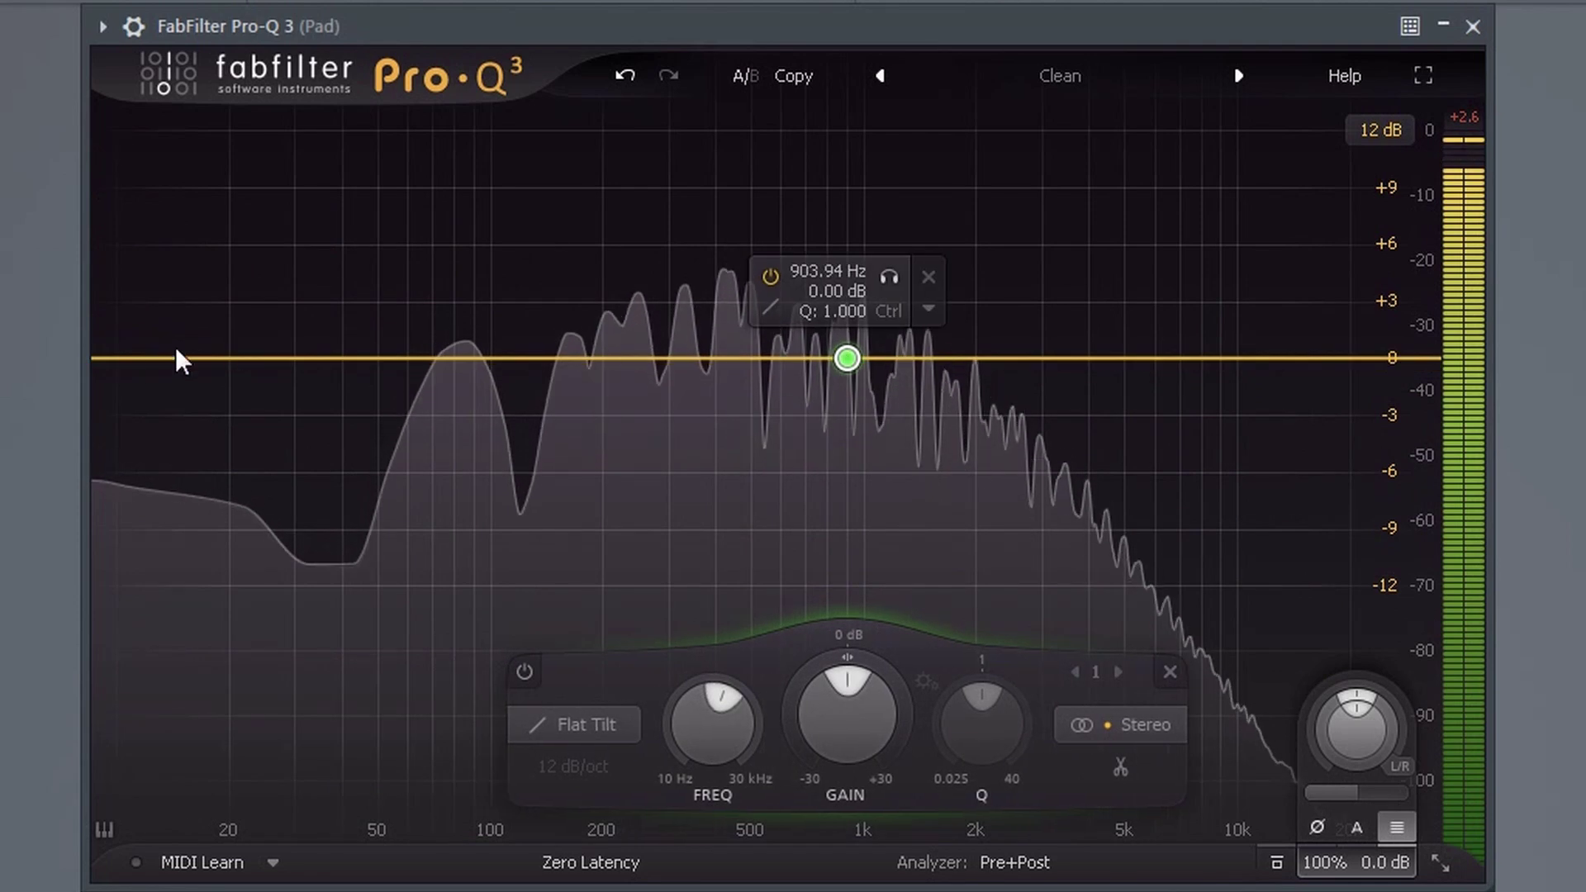
Add a low cut band just below 20 Hz and open its stereo placement options
drag(118, 359, 211, 353)
right_click(211, 354)
mouse_move(327, 555)
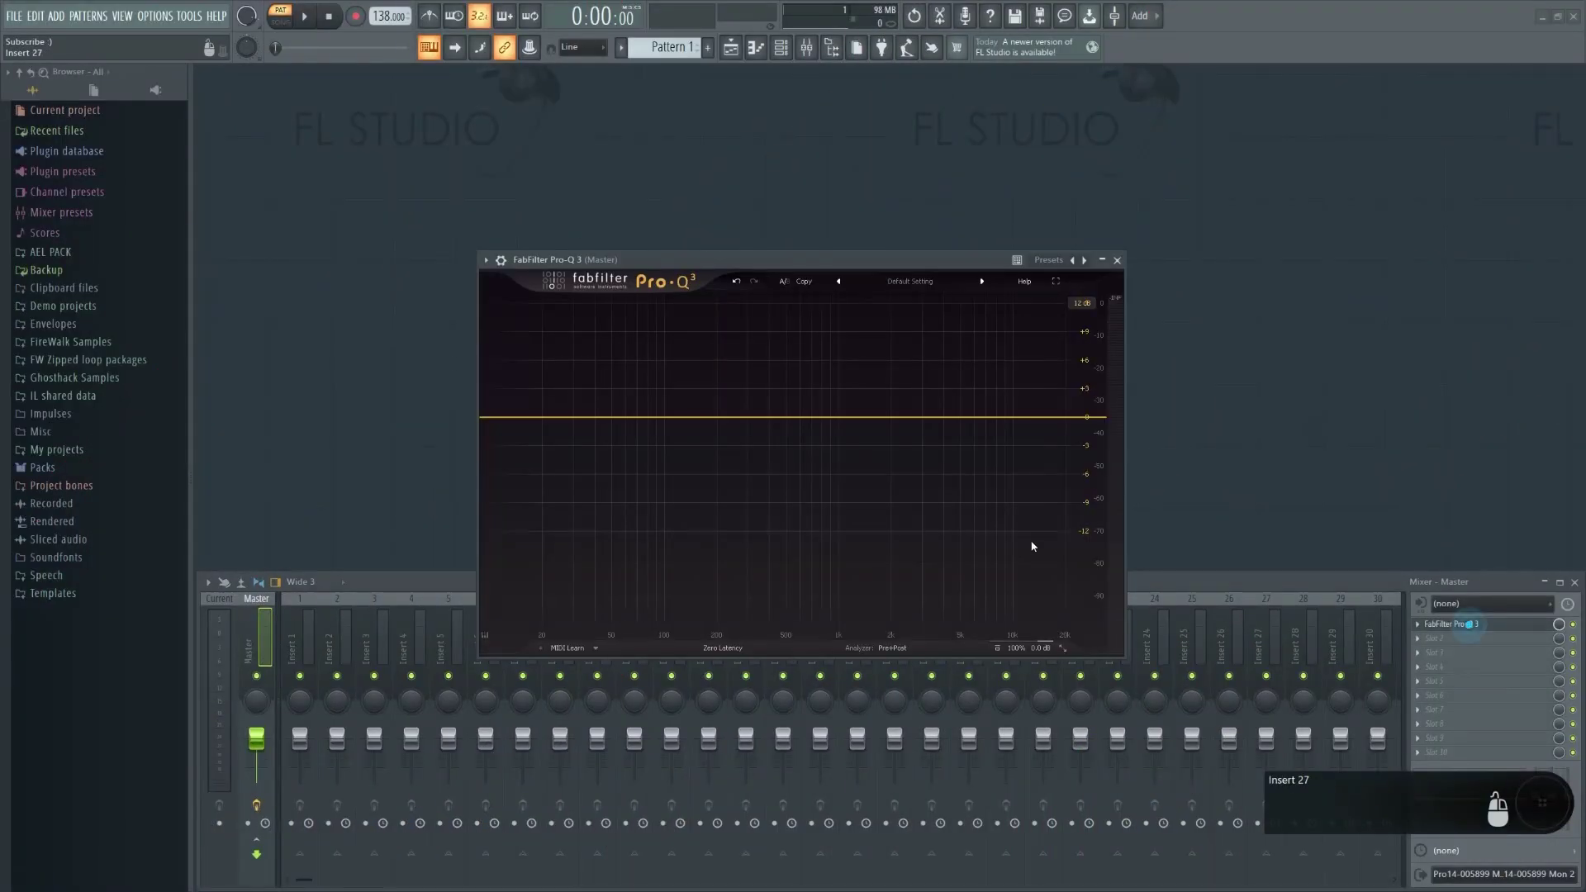
Add a low cut band just above 20 Hz and a high cut band at about 19.6 kHz to the master EQ
drag(517, 420, 549, 443)
mouse_move(1045, 417)
mouse_down()
mouse_move(767, 425)
mouse_move(1045, 435)
mouse_up()
Add a bell boost of about 6.3 dB near 300 Hz and widen it to a Q of 0.091
drag(841, 417, 749, 360)
scroll(747, 371, down, 3)
scroll(748, 371, up, 8)
scroll(748, 371, down, 10)
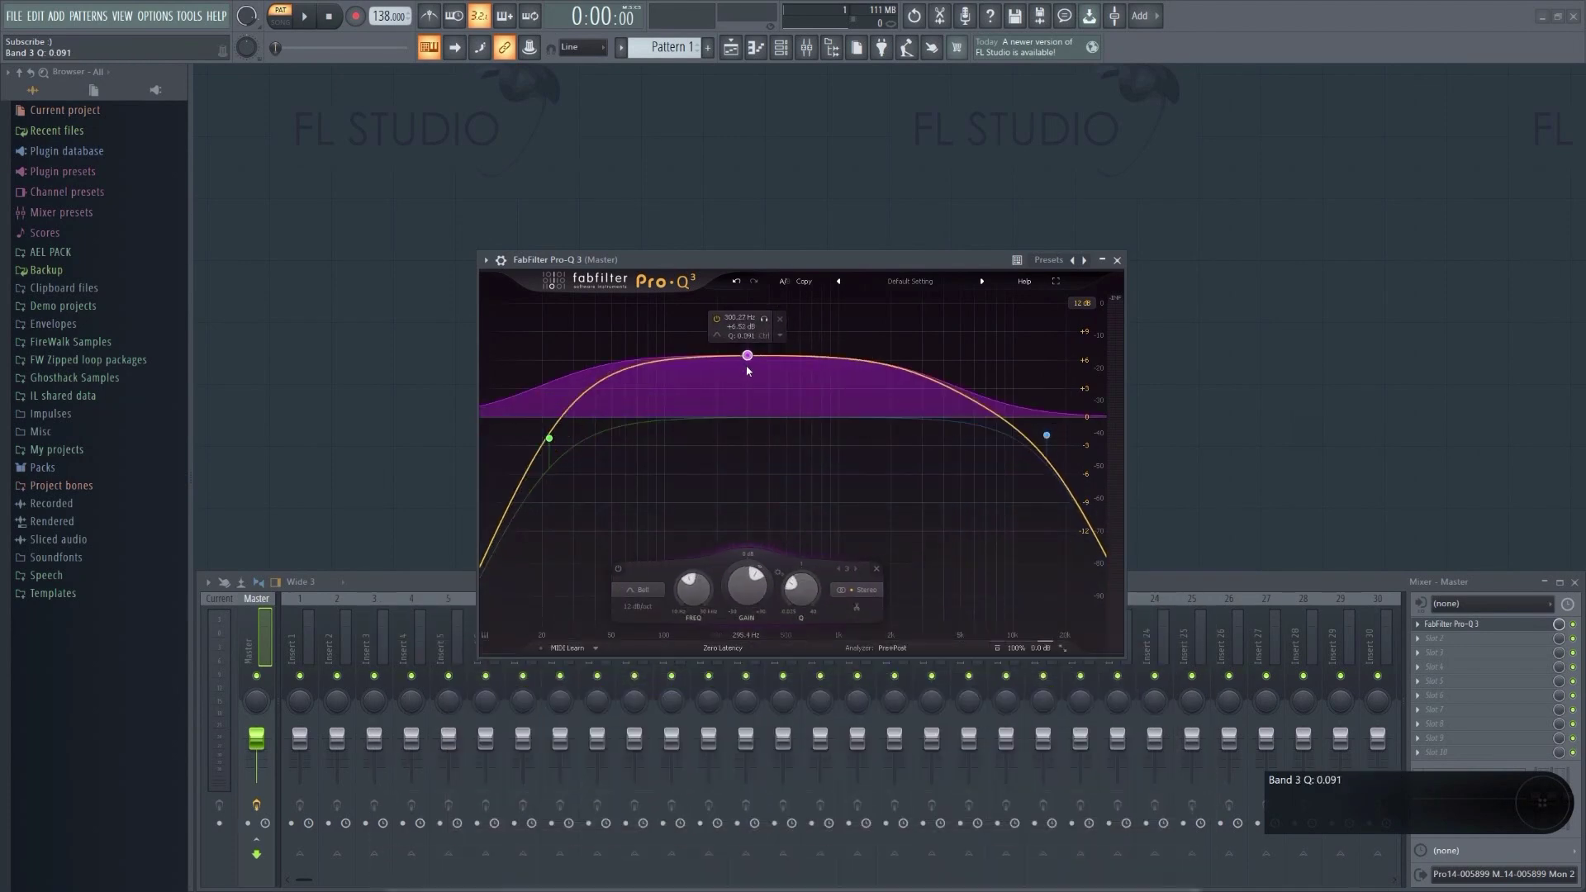
Narrow the bell band to a Q of 40, pull it down to about -5.2 dB near 259 Hz, and delete it
scroll(750, 372, up, 6)
scroll(750, 372, up, 6)
drag(750, 371, 736, 473)
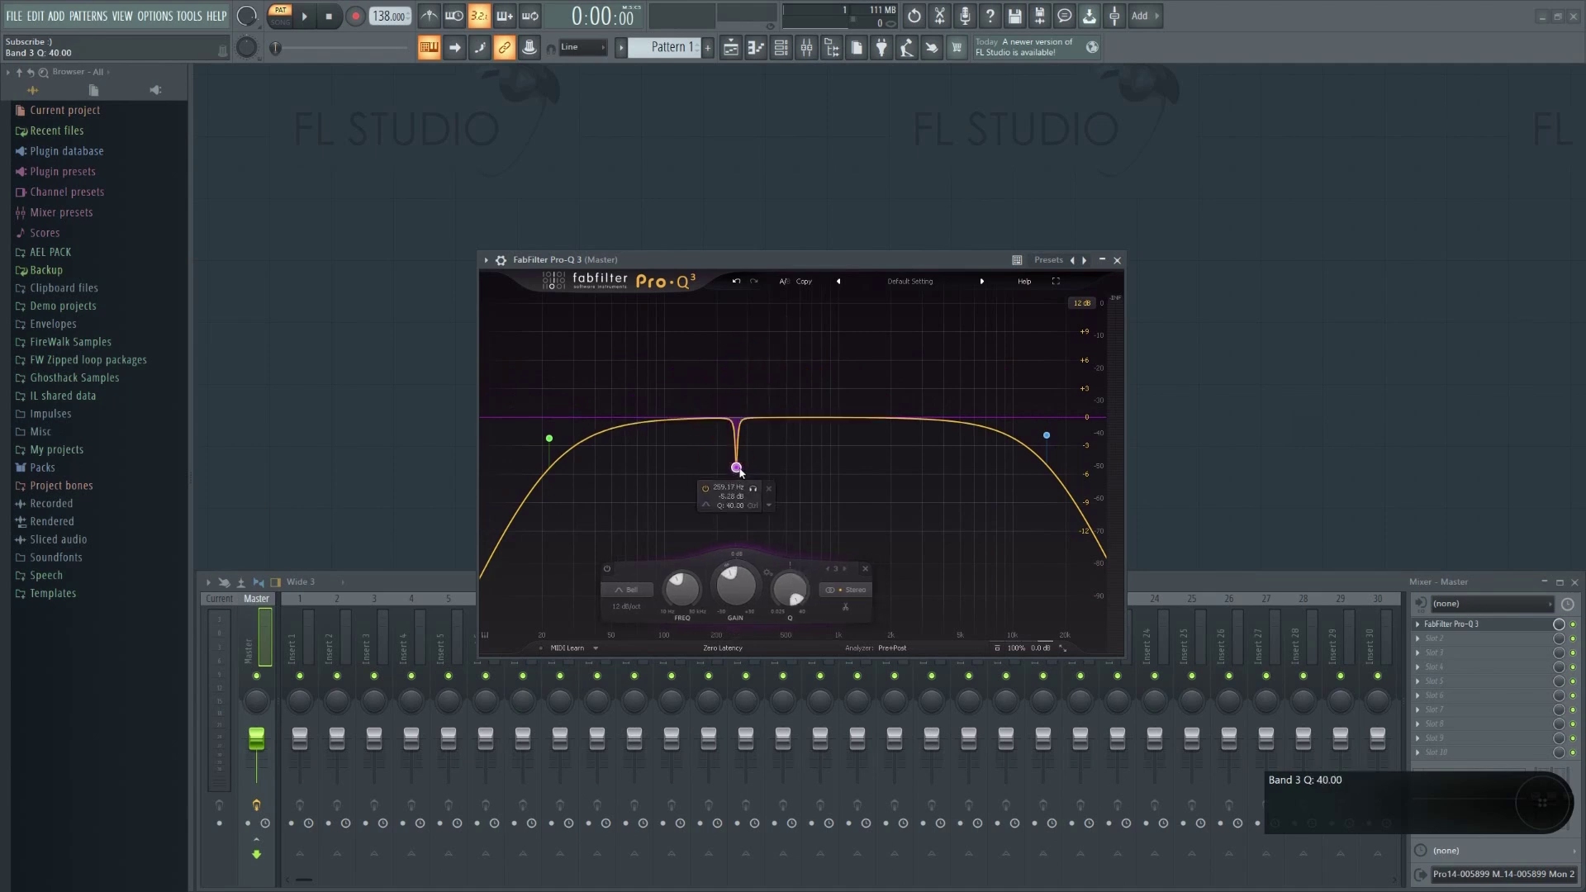
right_click(736, 418)
click(774, 541)
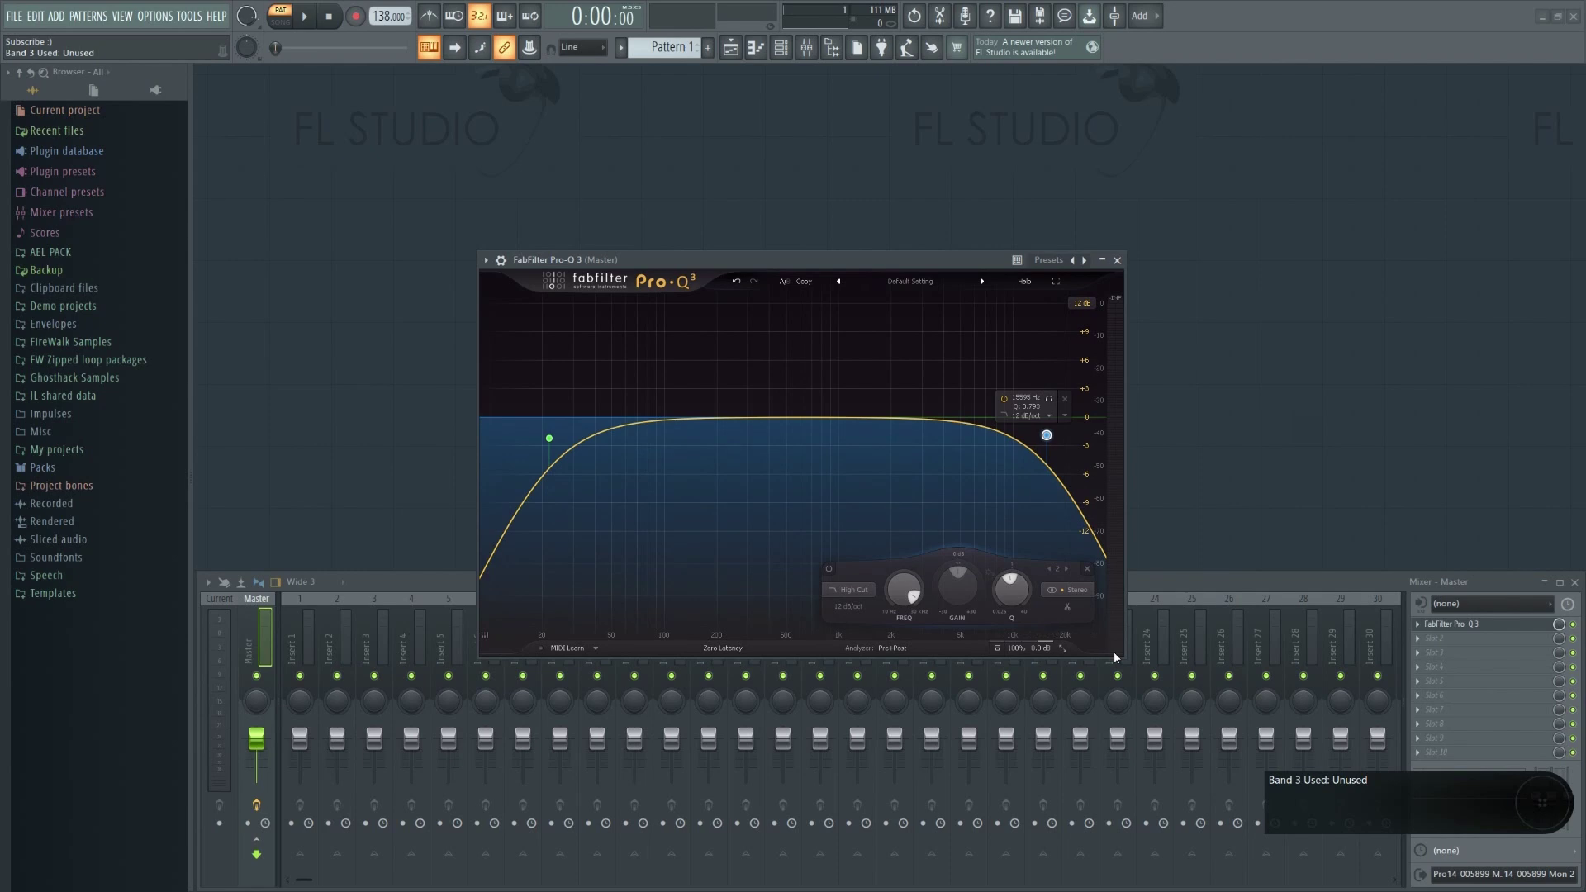
Try the Extra Large interface size, change it to Mini, and move the plugin window up toward the middle of the workspace
click(1063, 649)
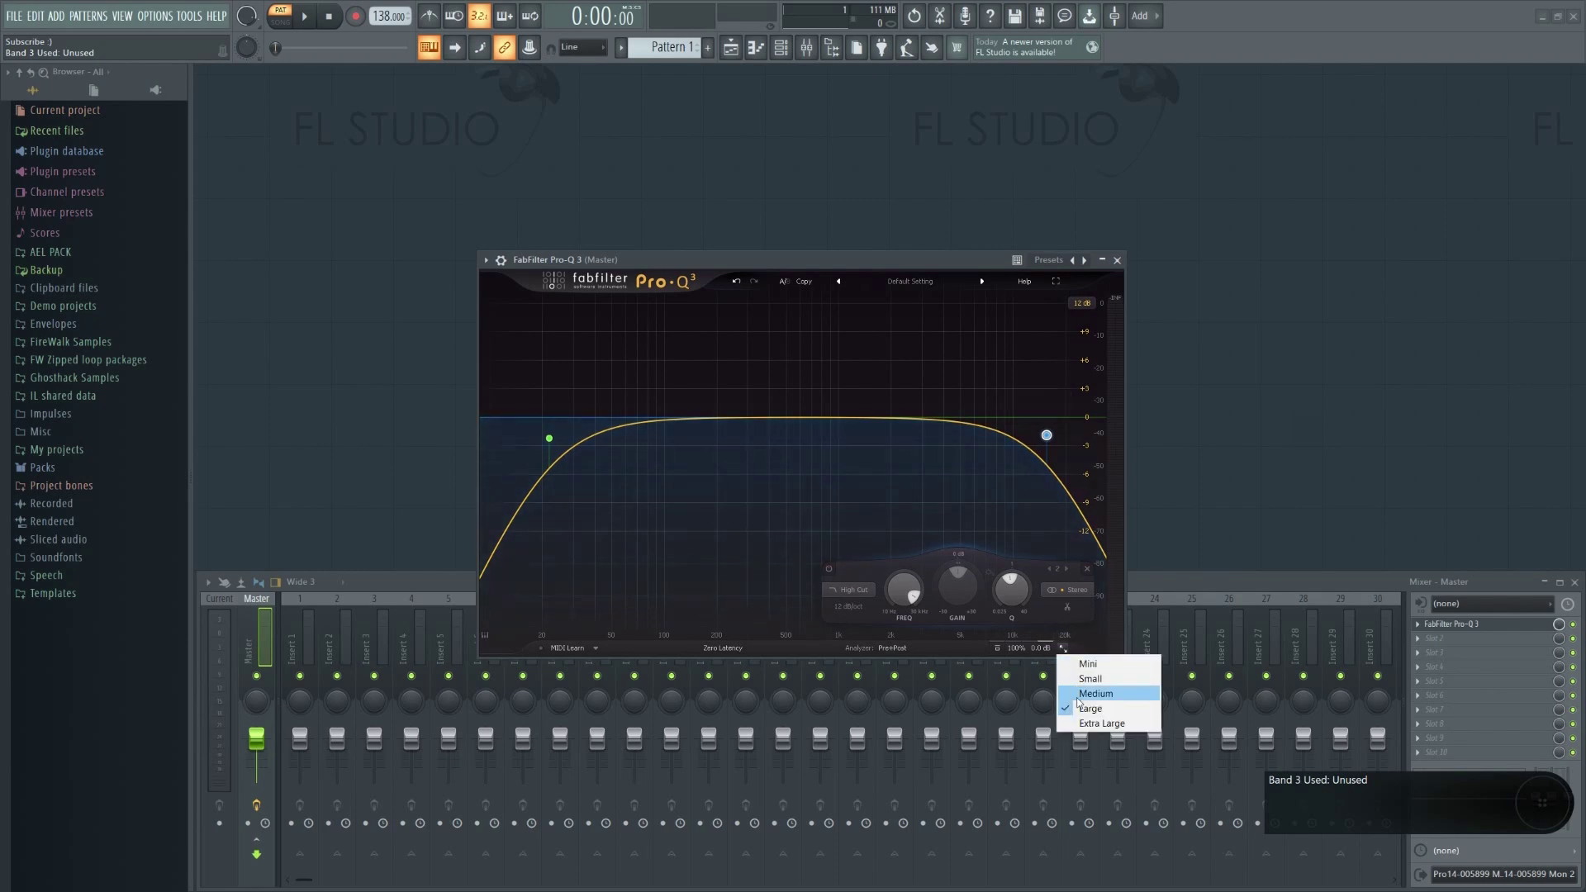
click(1088, 723)
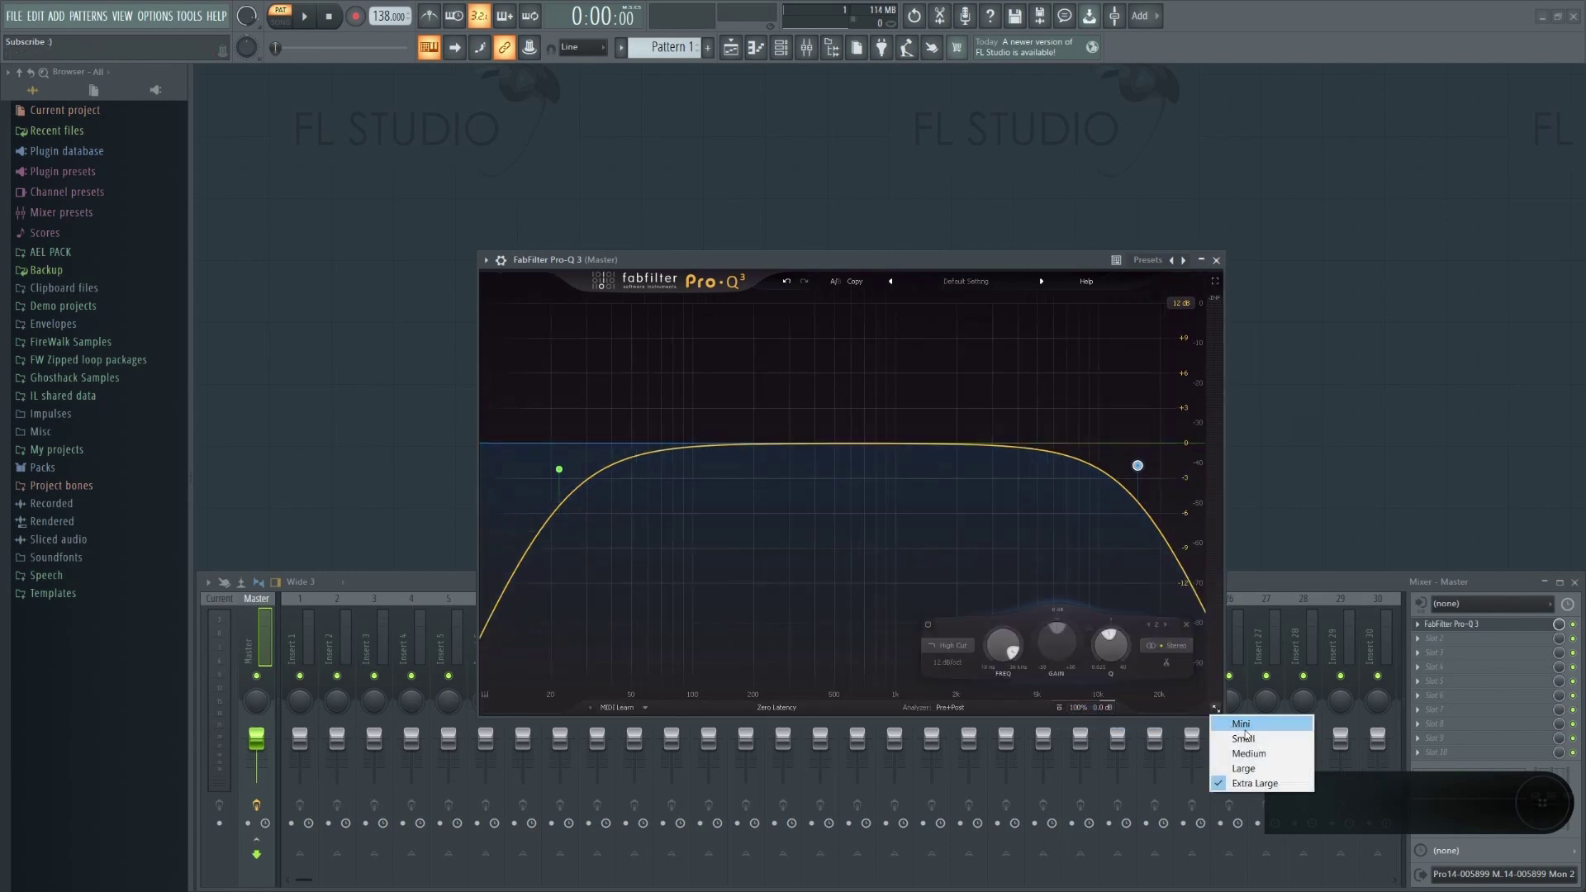
click(1244, 726)
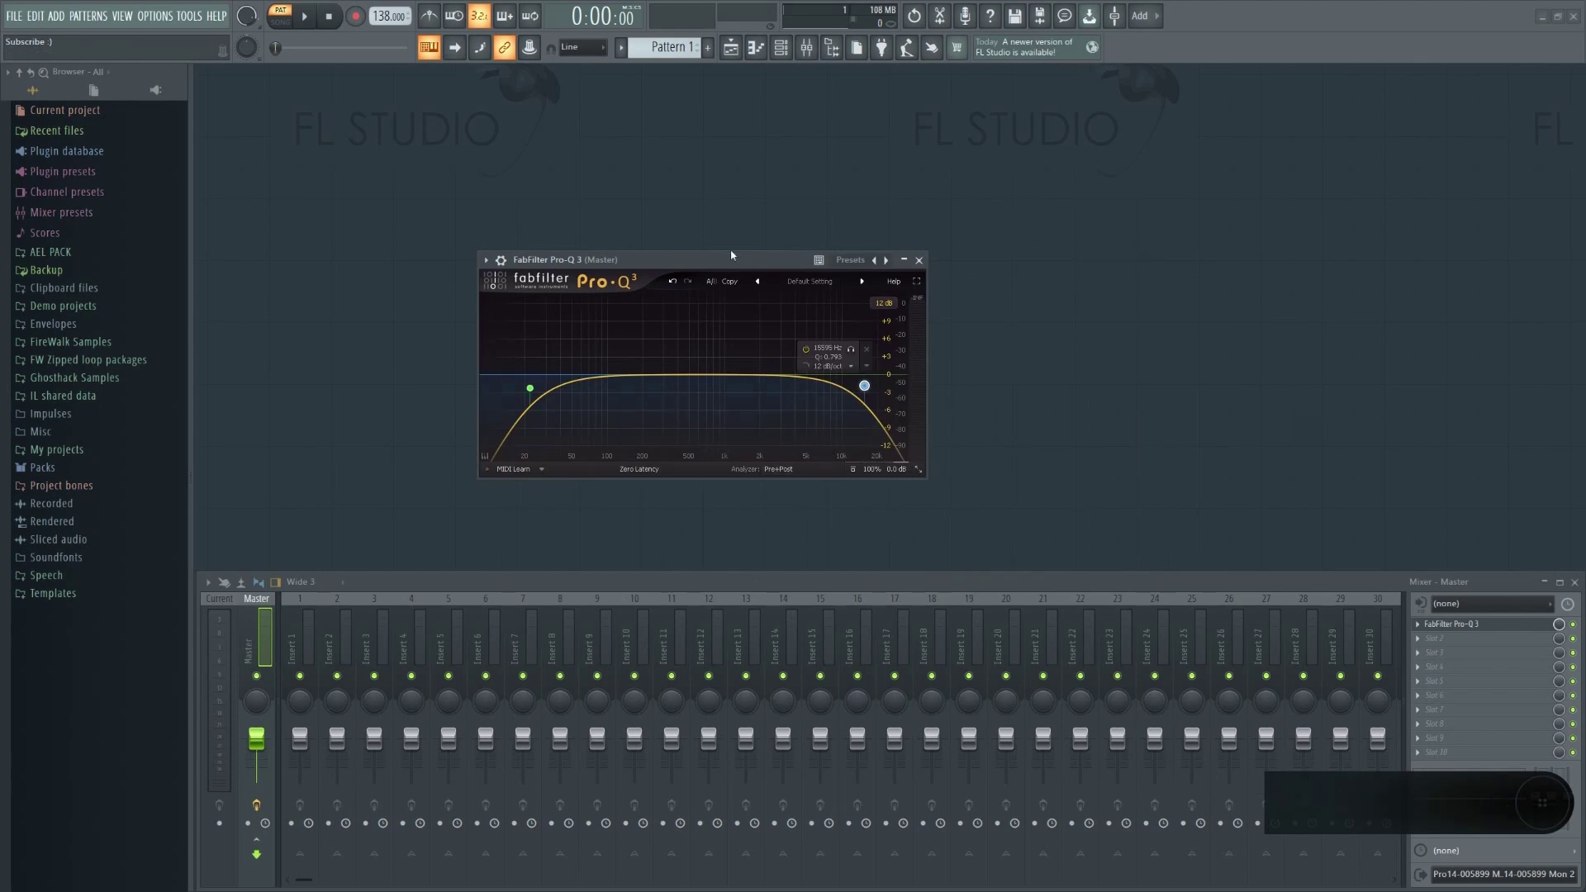
drag(735, 261, 888, 193)
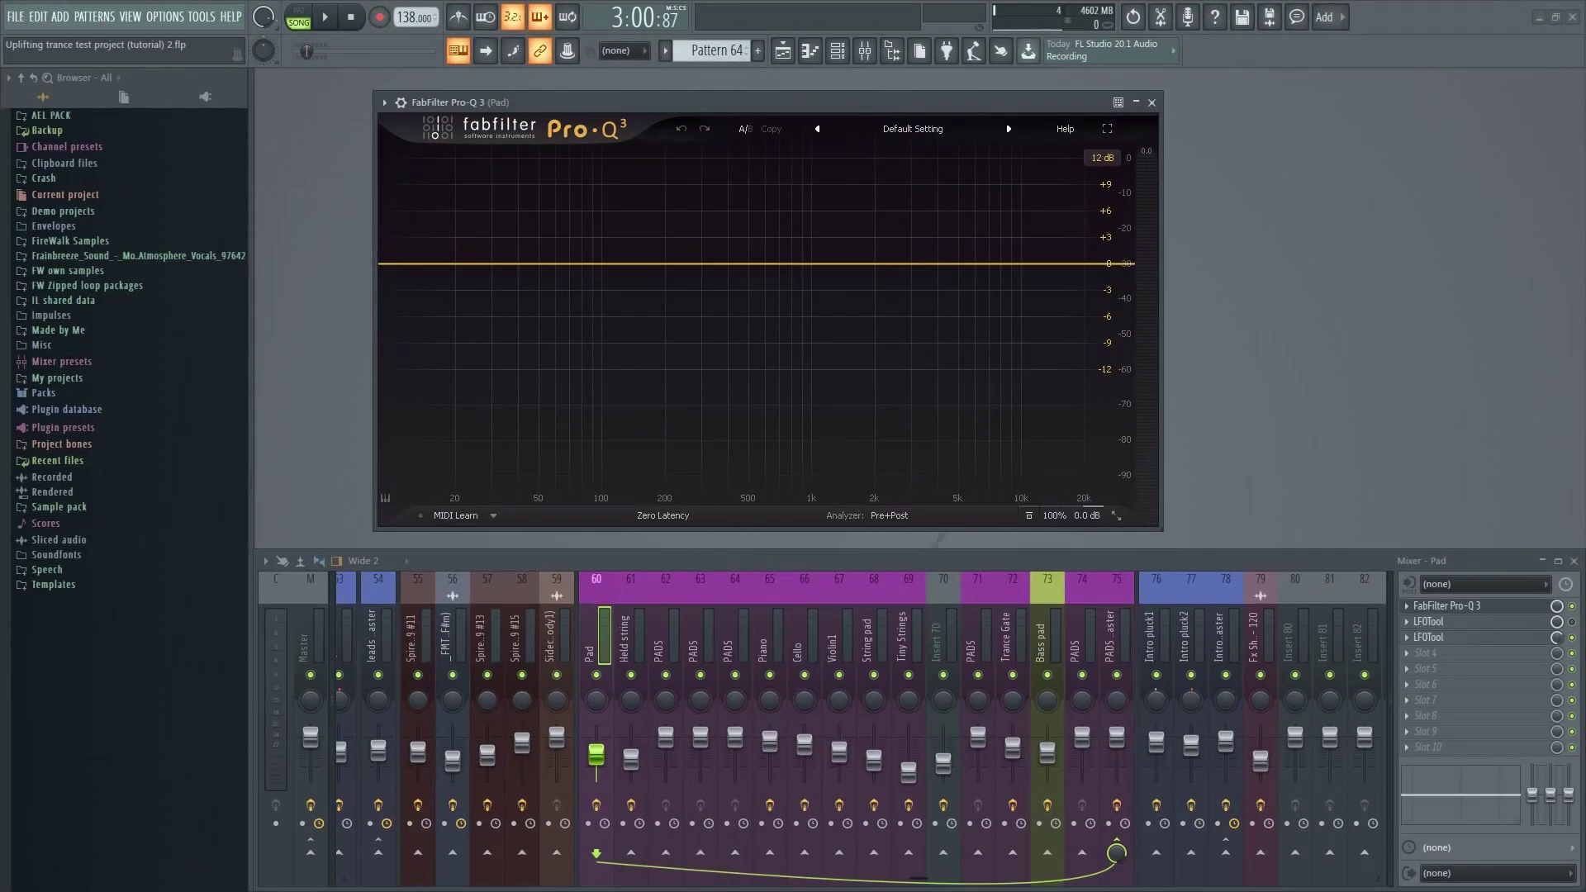
Enlarge the Pad track's Pro-Q 3 window to a custom size, and try the Medium and Extra Large sizes
drag(1115, 516, 1428, 665)
click(1429, 663)
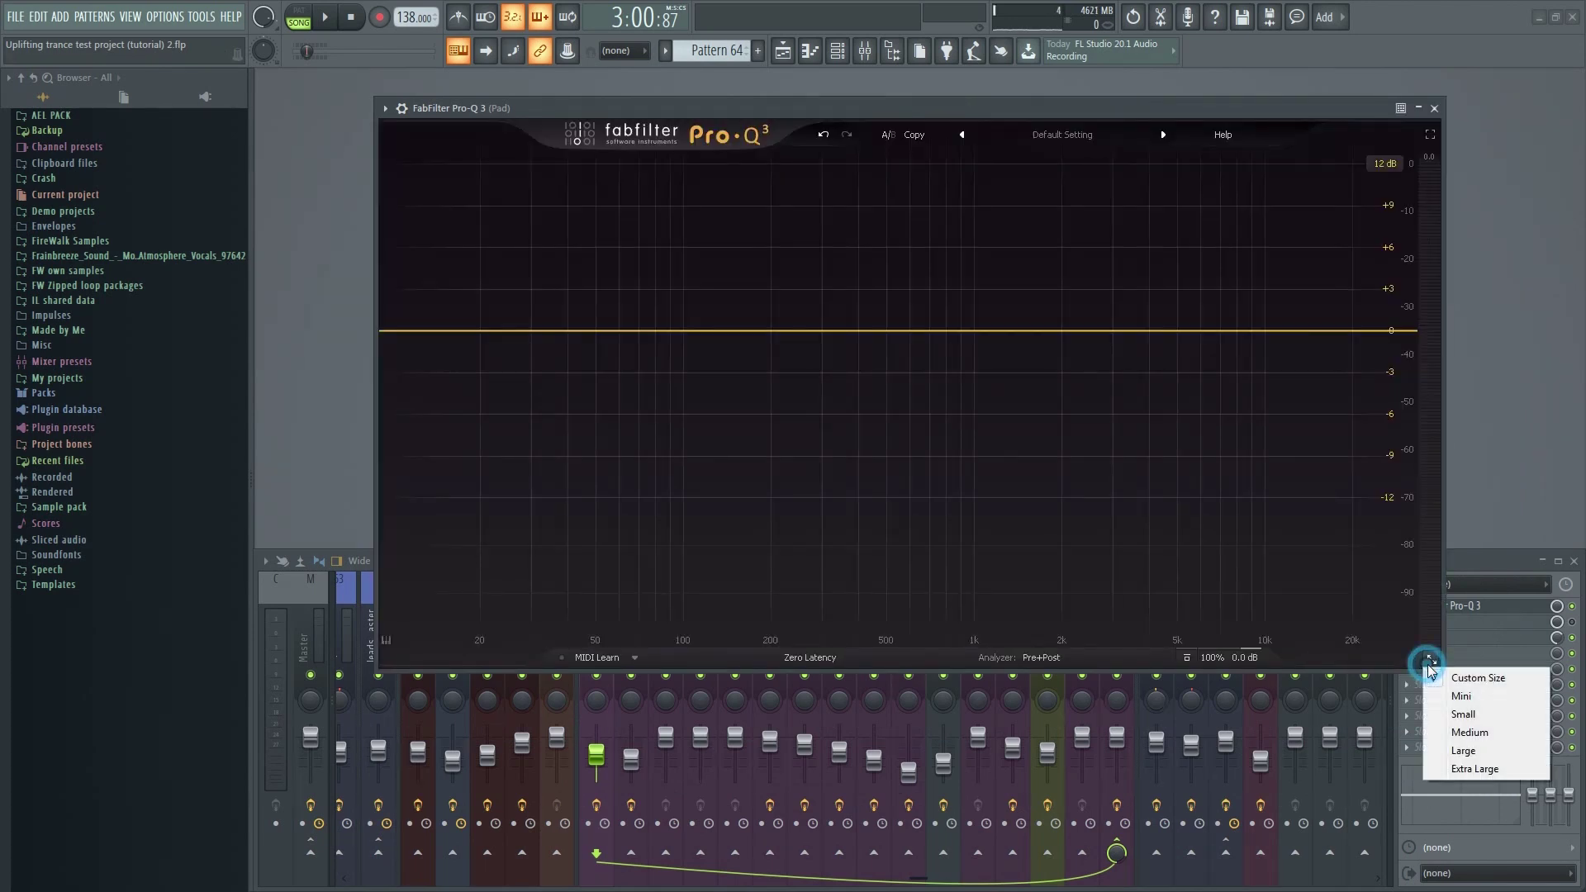
click(1470, 732)
click(1098, 556)
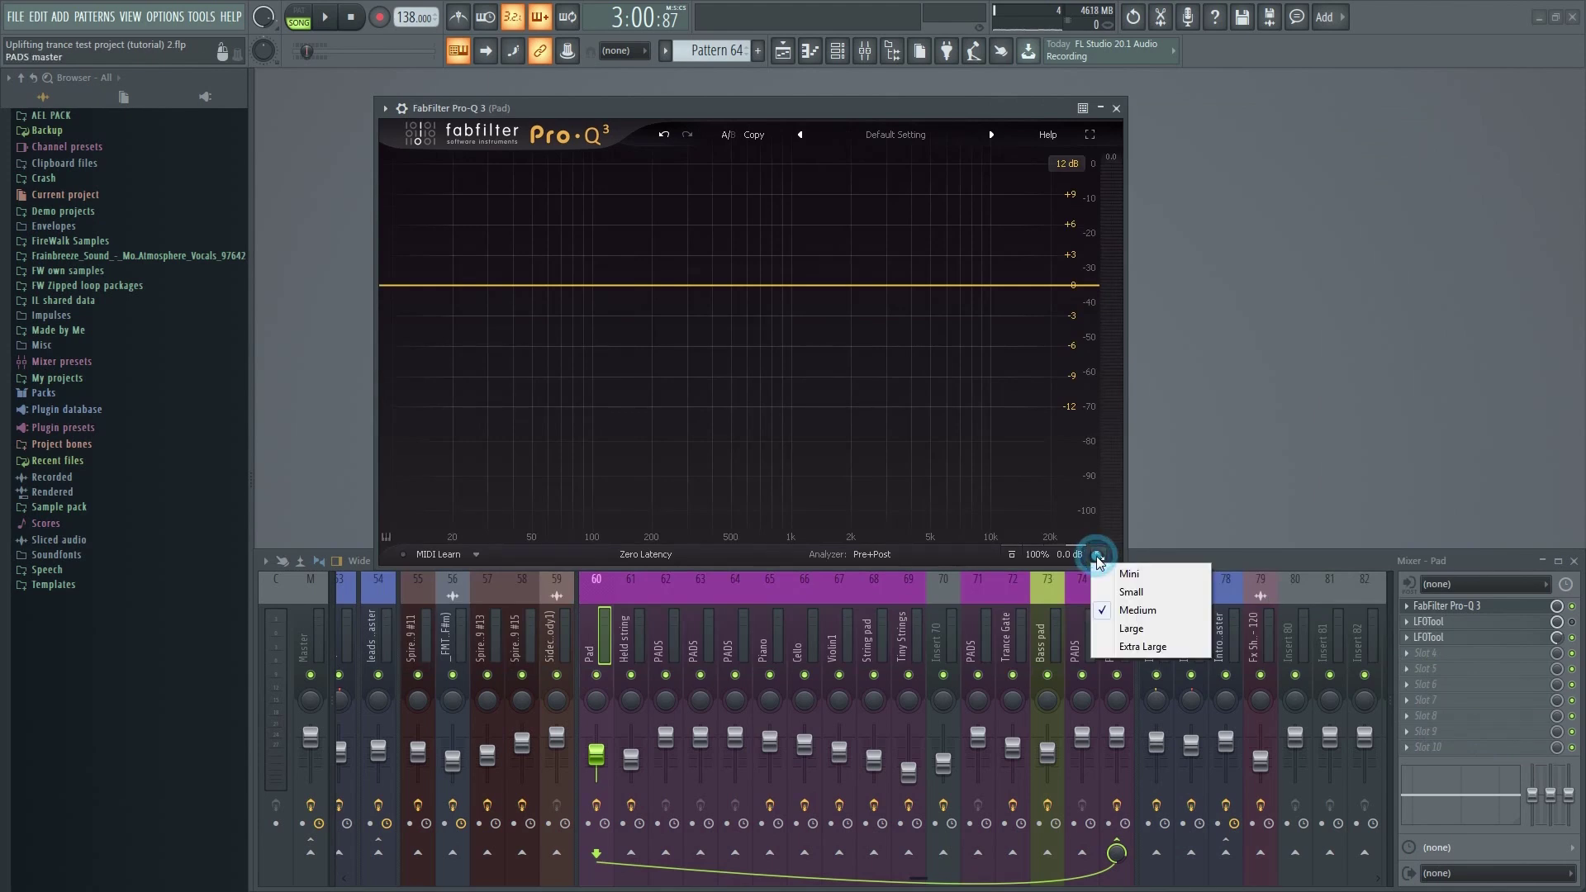
click(1136, 646)
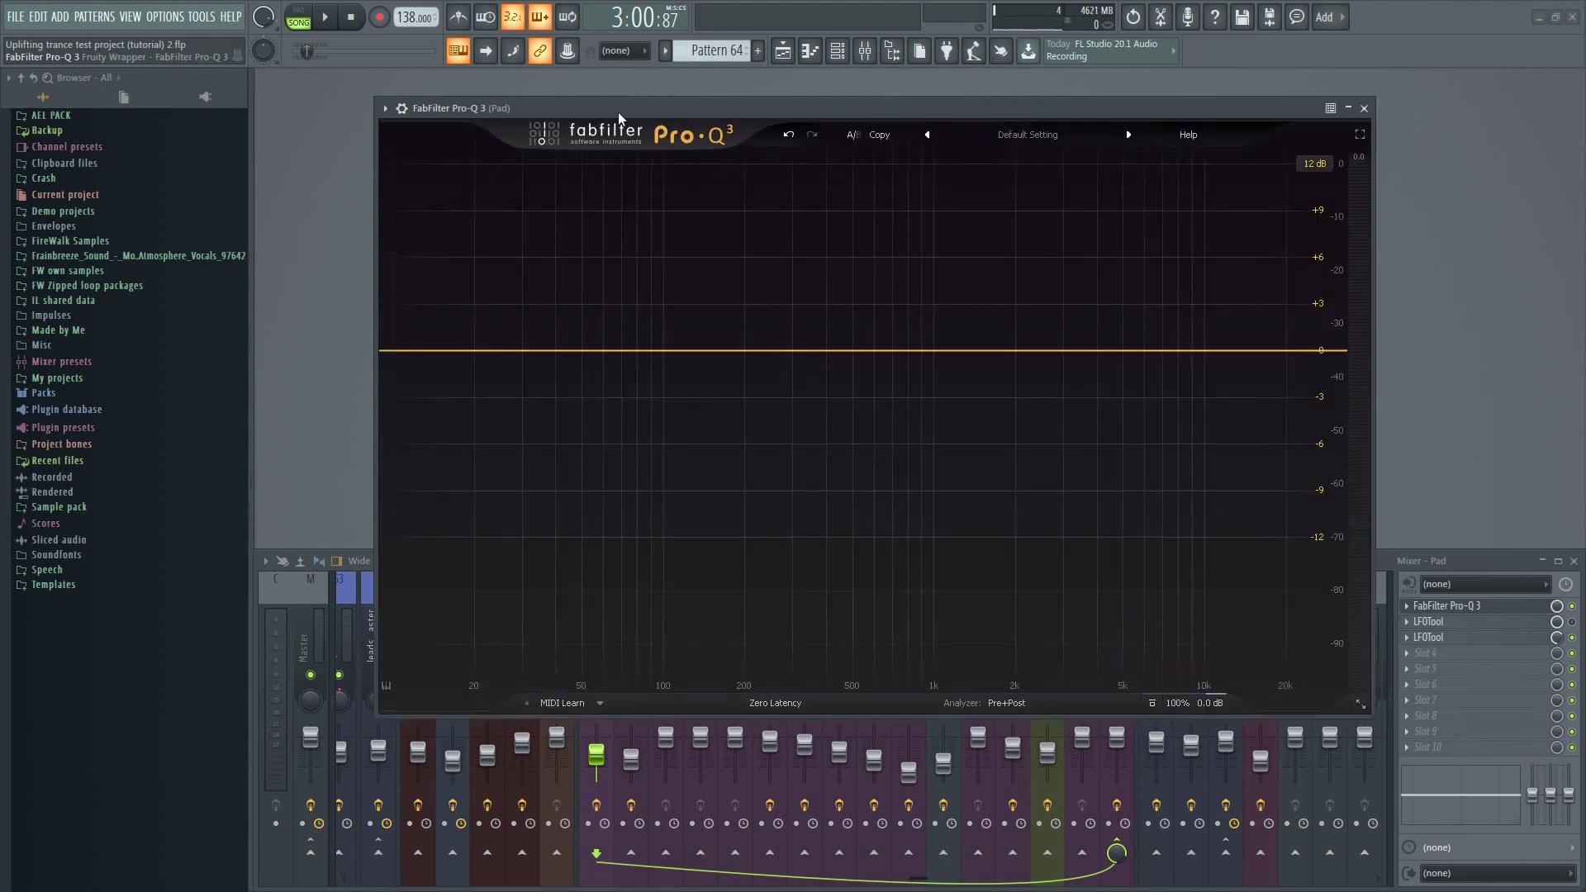
Move the plugin window to the screen's upper-left corner, stretch it across the screen, and set its size to Medium
drag(619, 114, 248, 24)
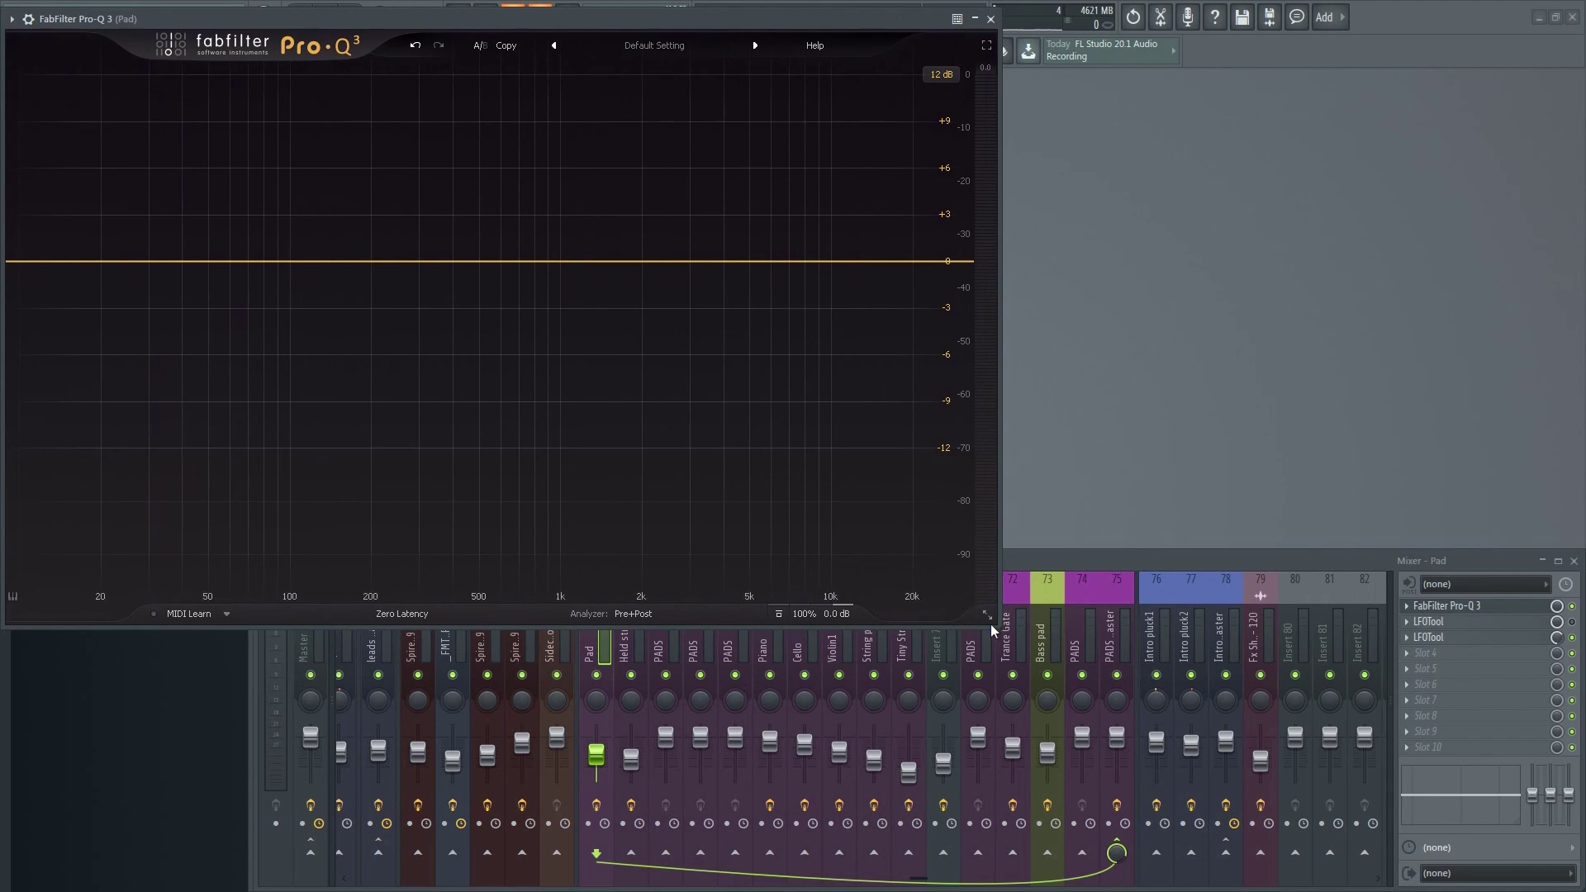
drag(994, 625, 1571, 871)
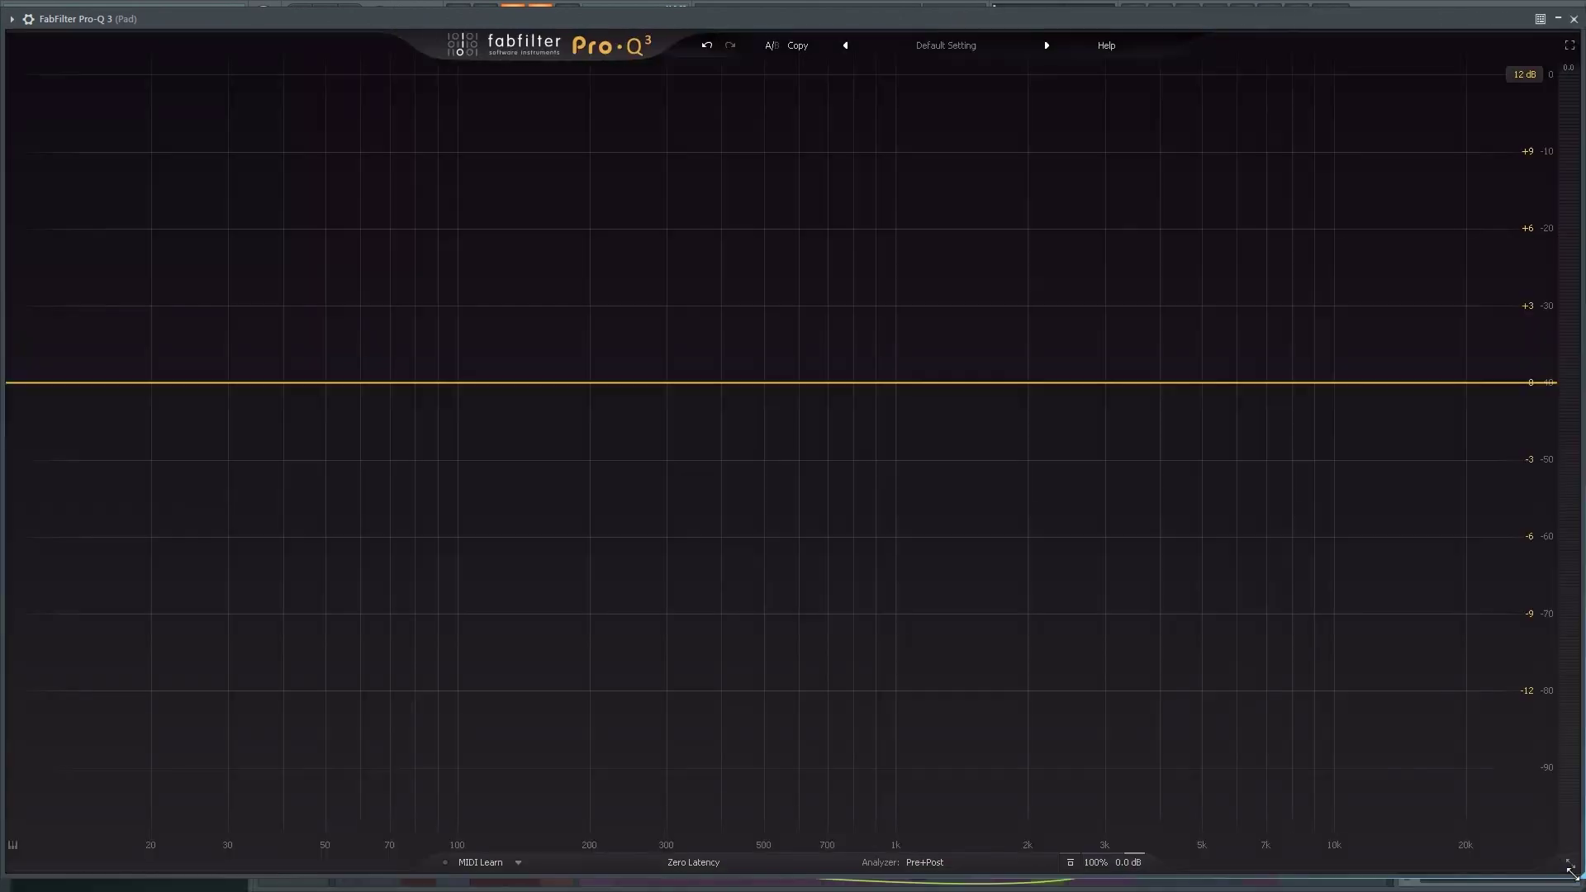
click(1570, 863)
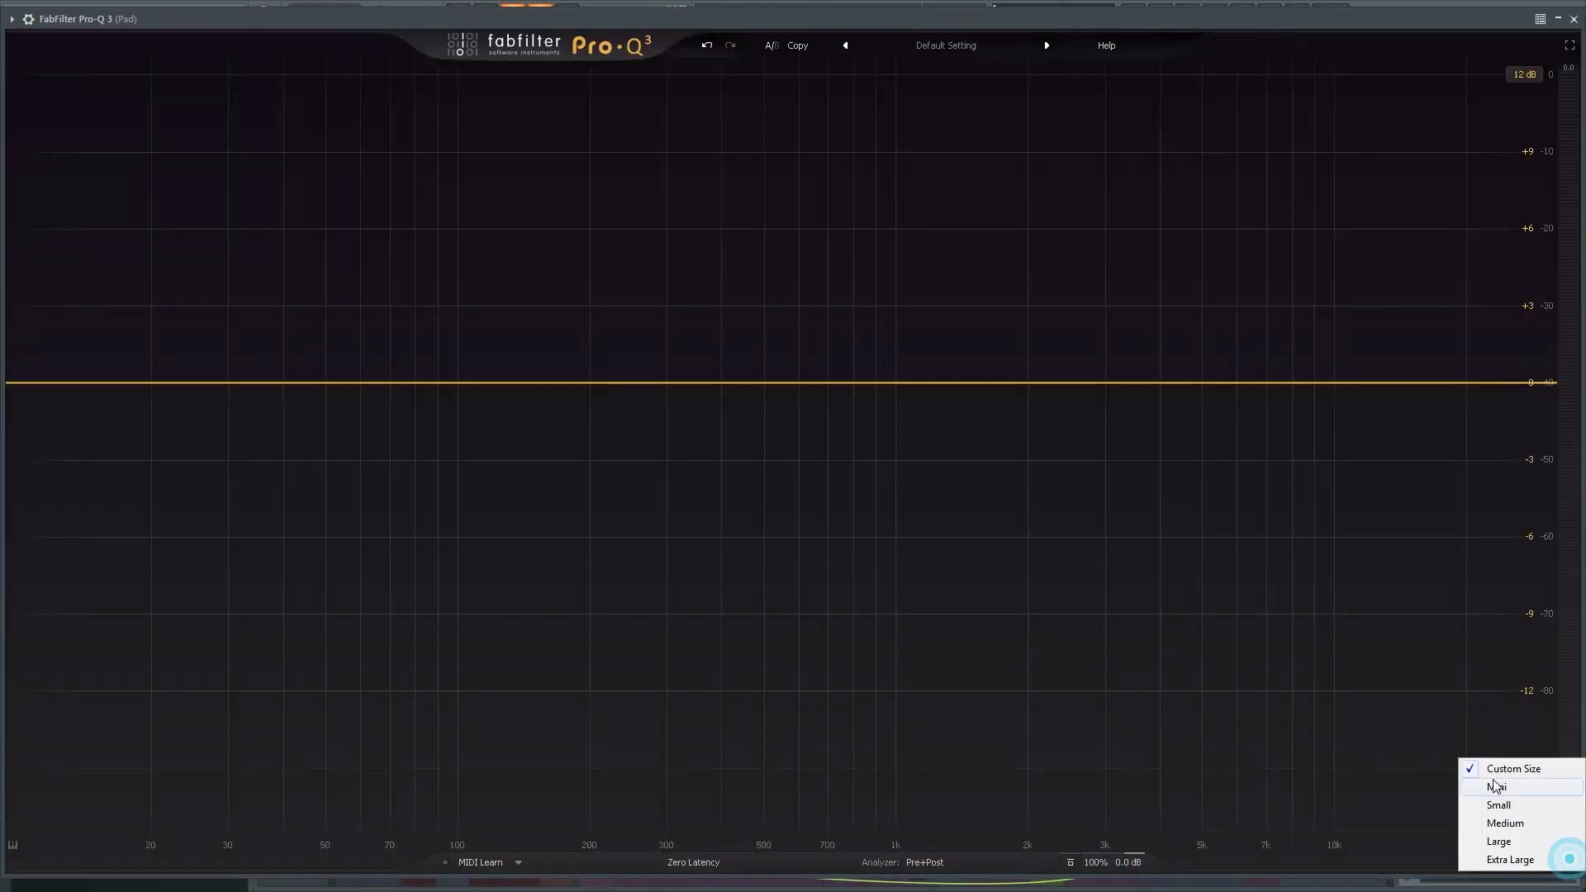
click(1518, 823)
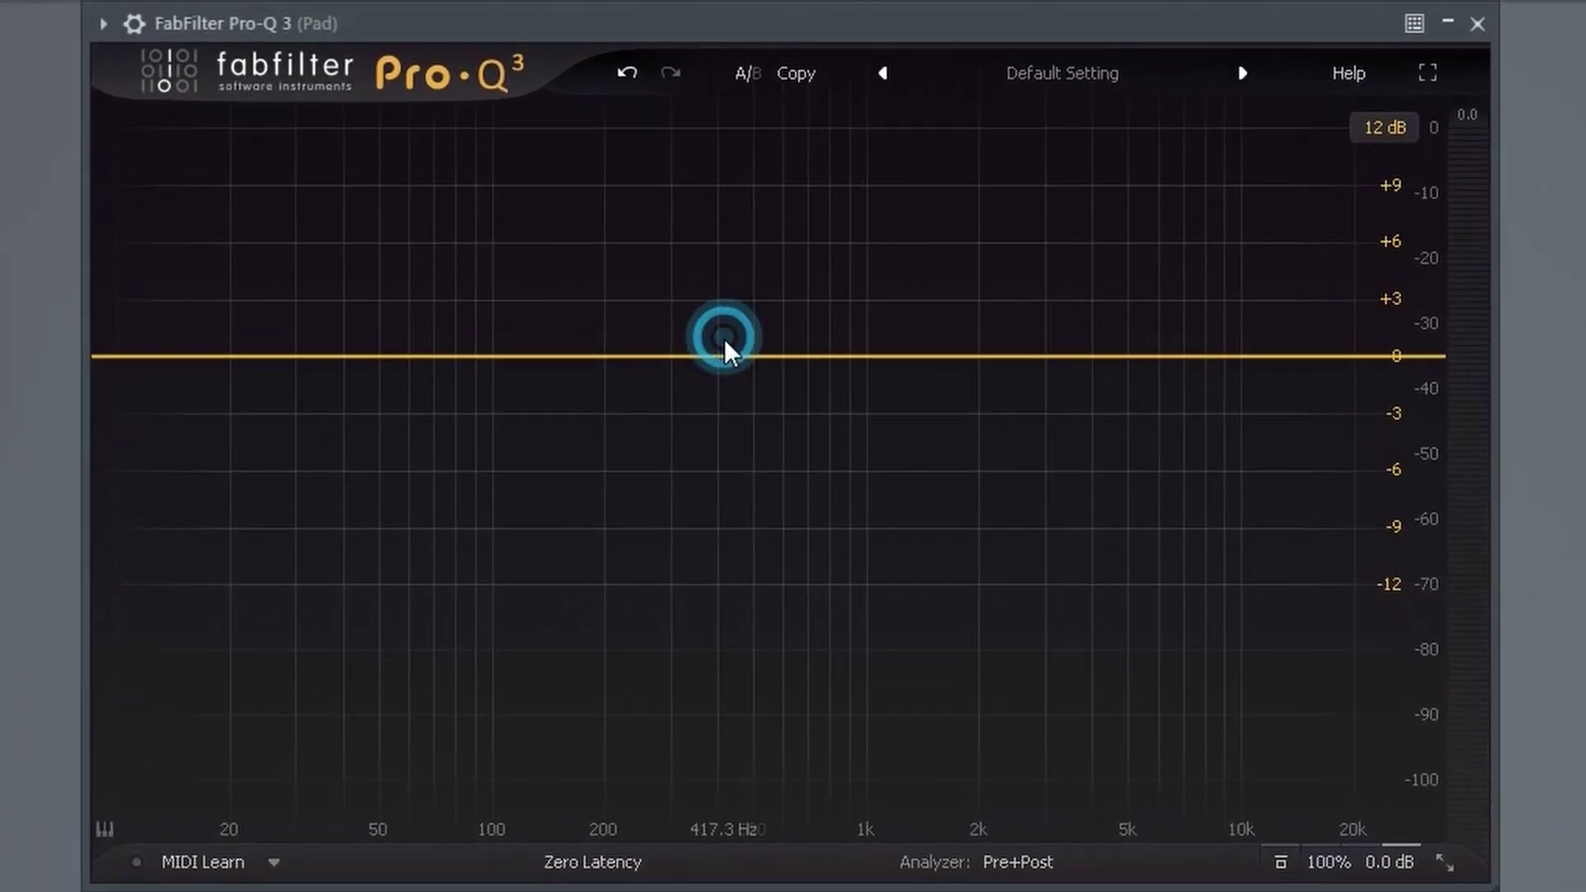
Add a bell band at about 577 Hz with a gain of about +1.65 dB and a Q of 0.597
click(776, 356)
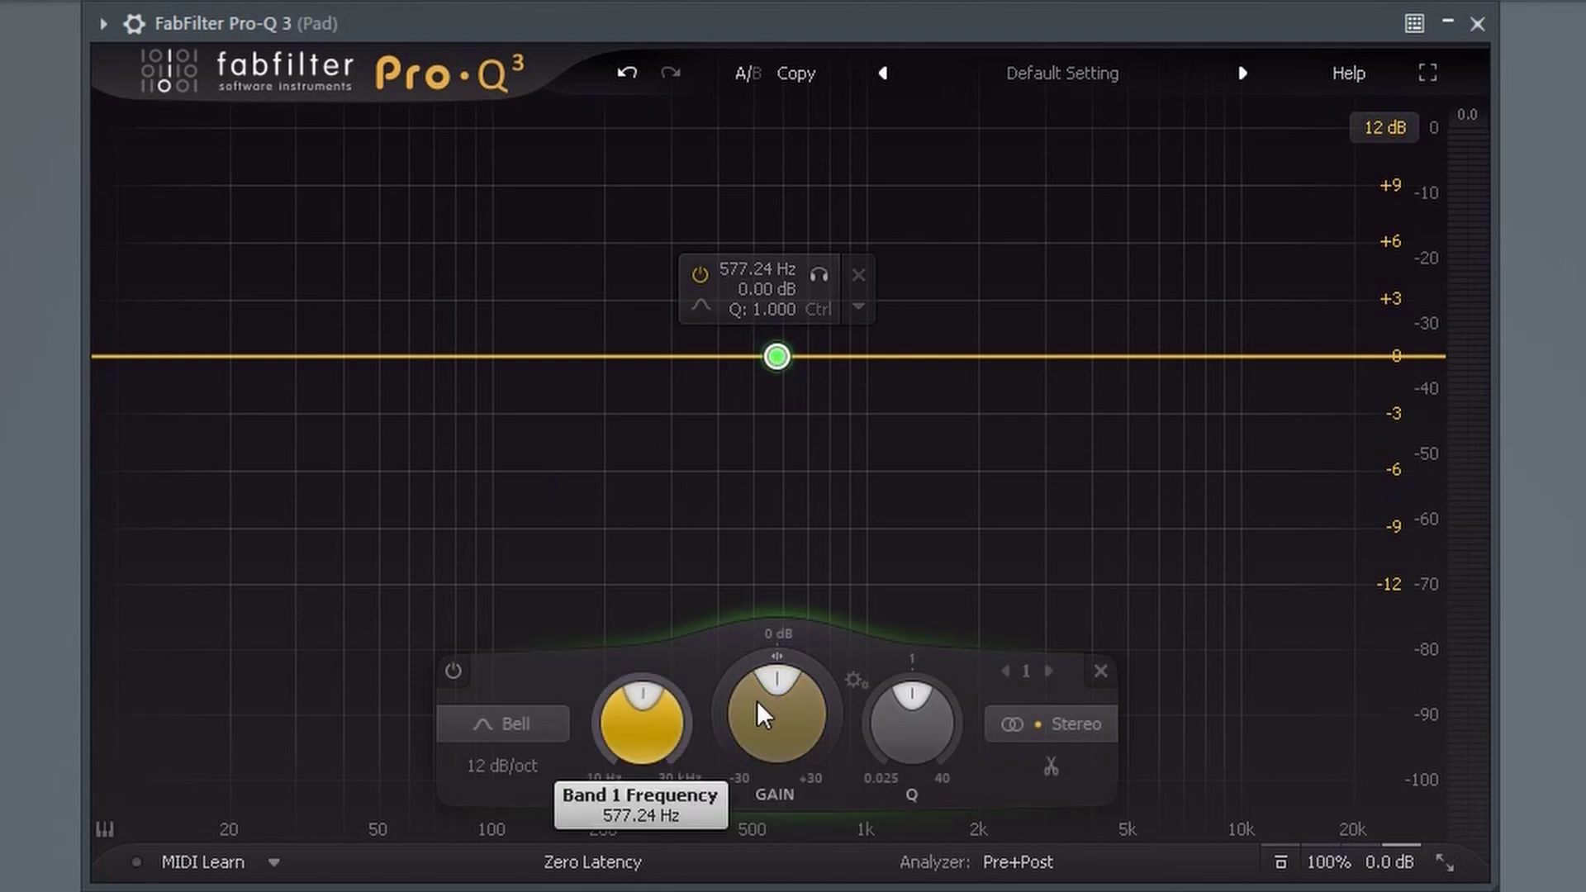
drag(800, 695, 865, 682)
drag(636, 707, 638, 665)
Add a low cut at about 31 Hz and a high cut at about 15 kHz, and start playback
drag(131, 362, 301, 365)
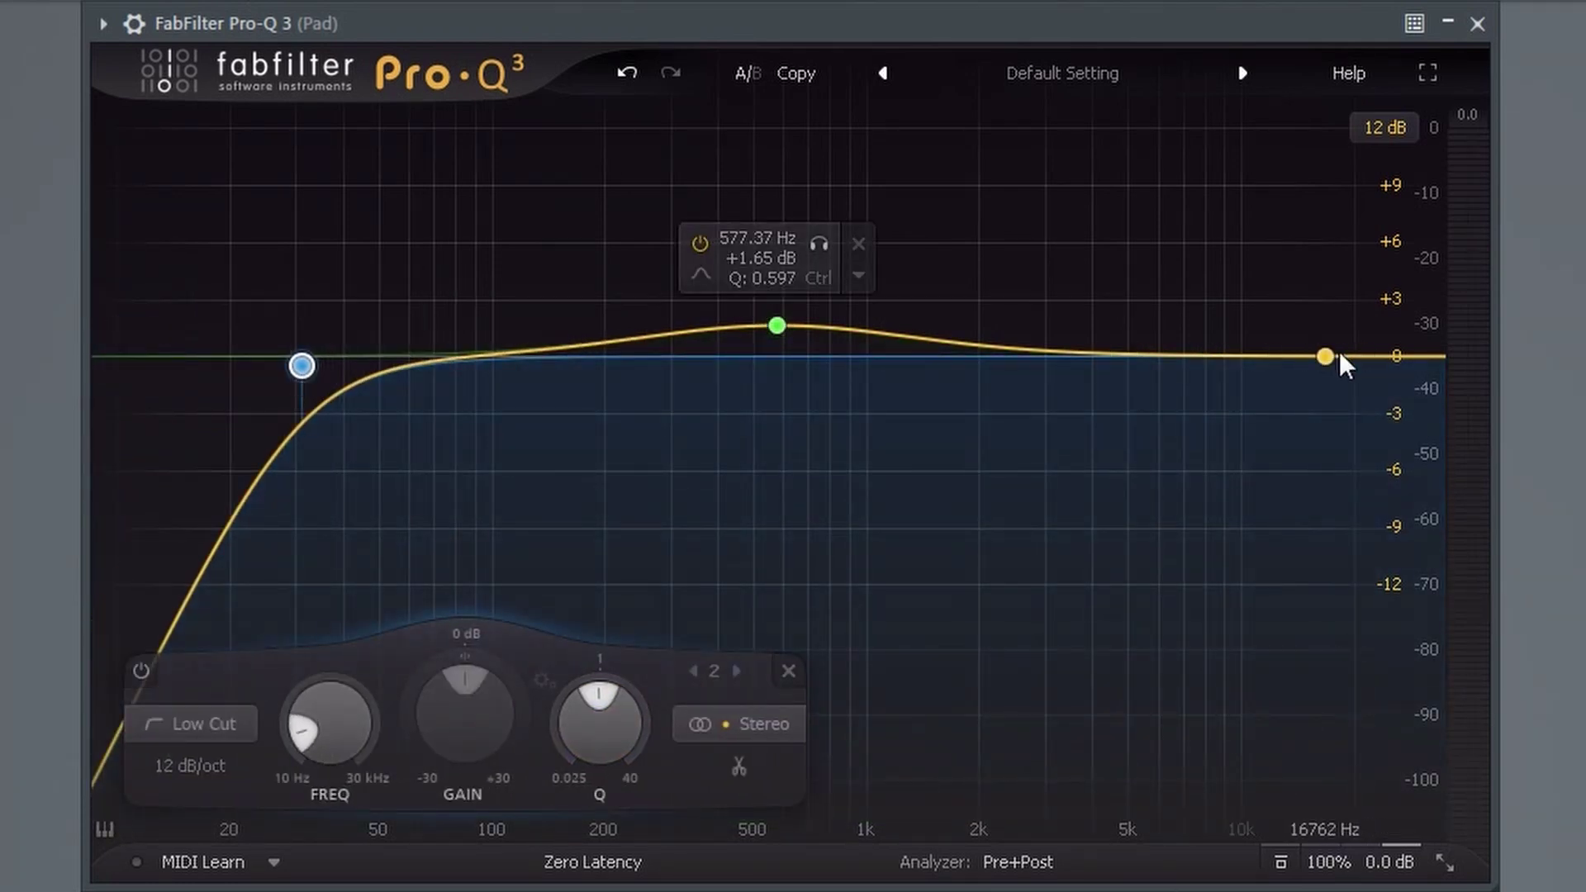
drag(1340, 356, 1305, 353)
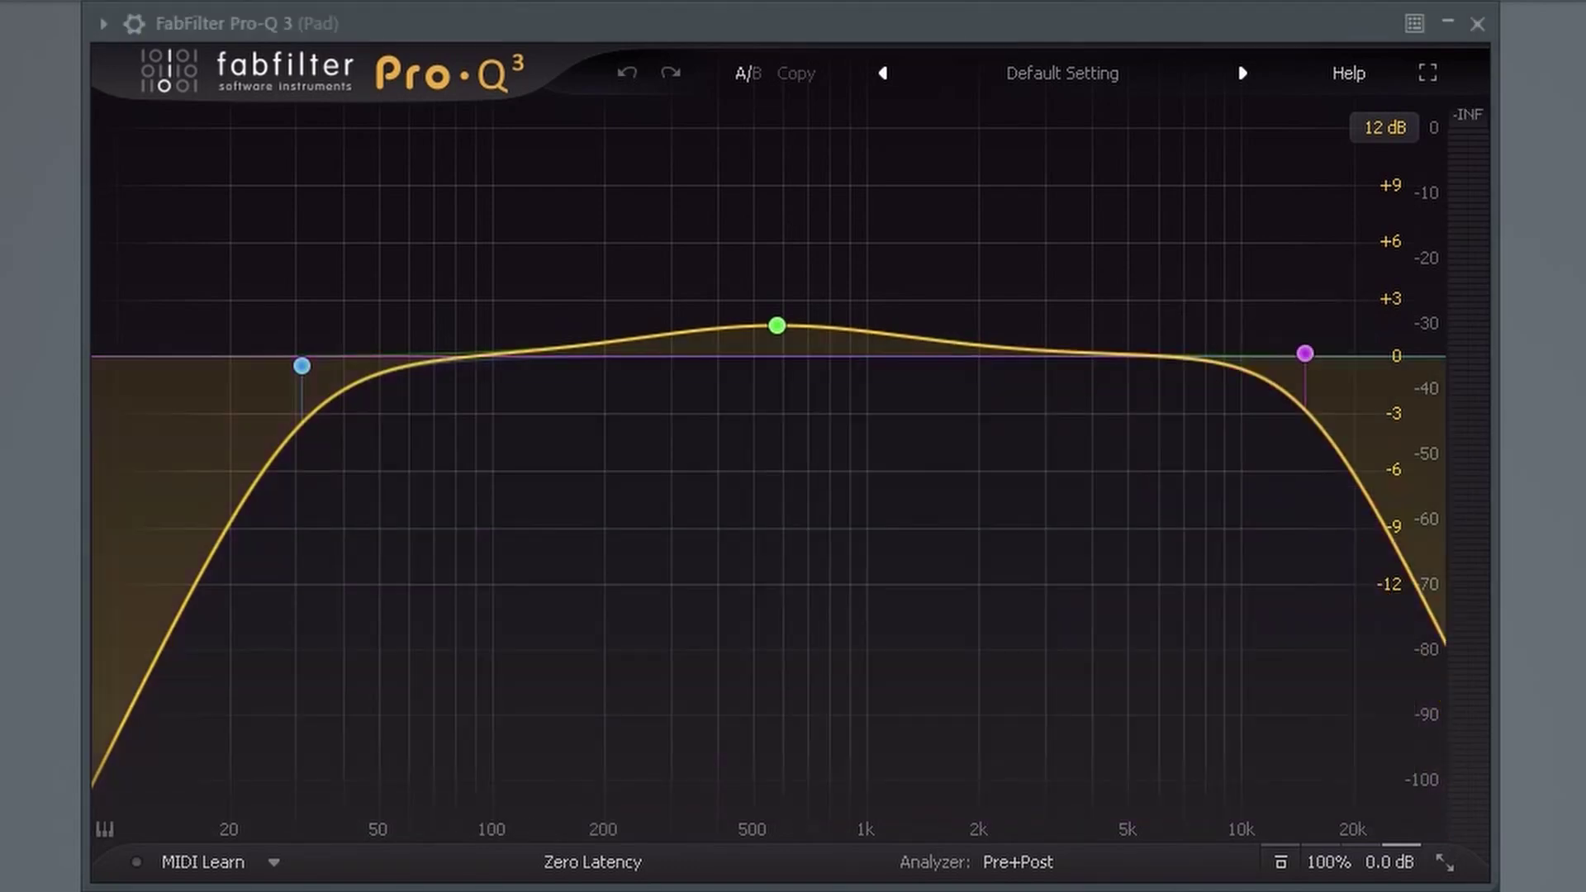
key(space)
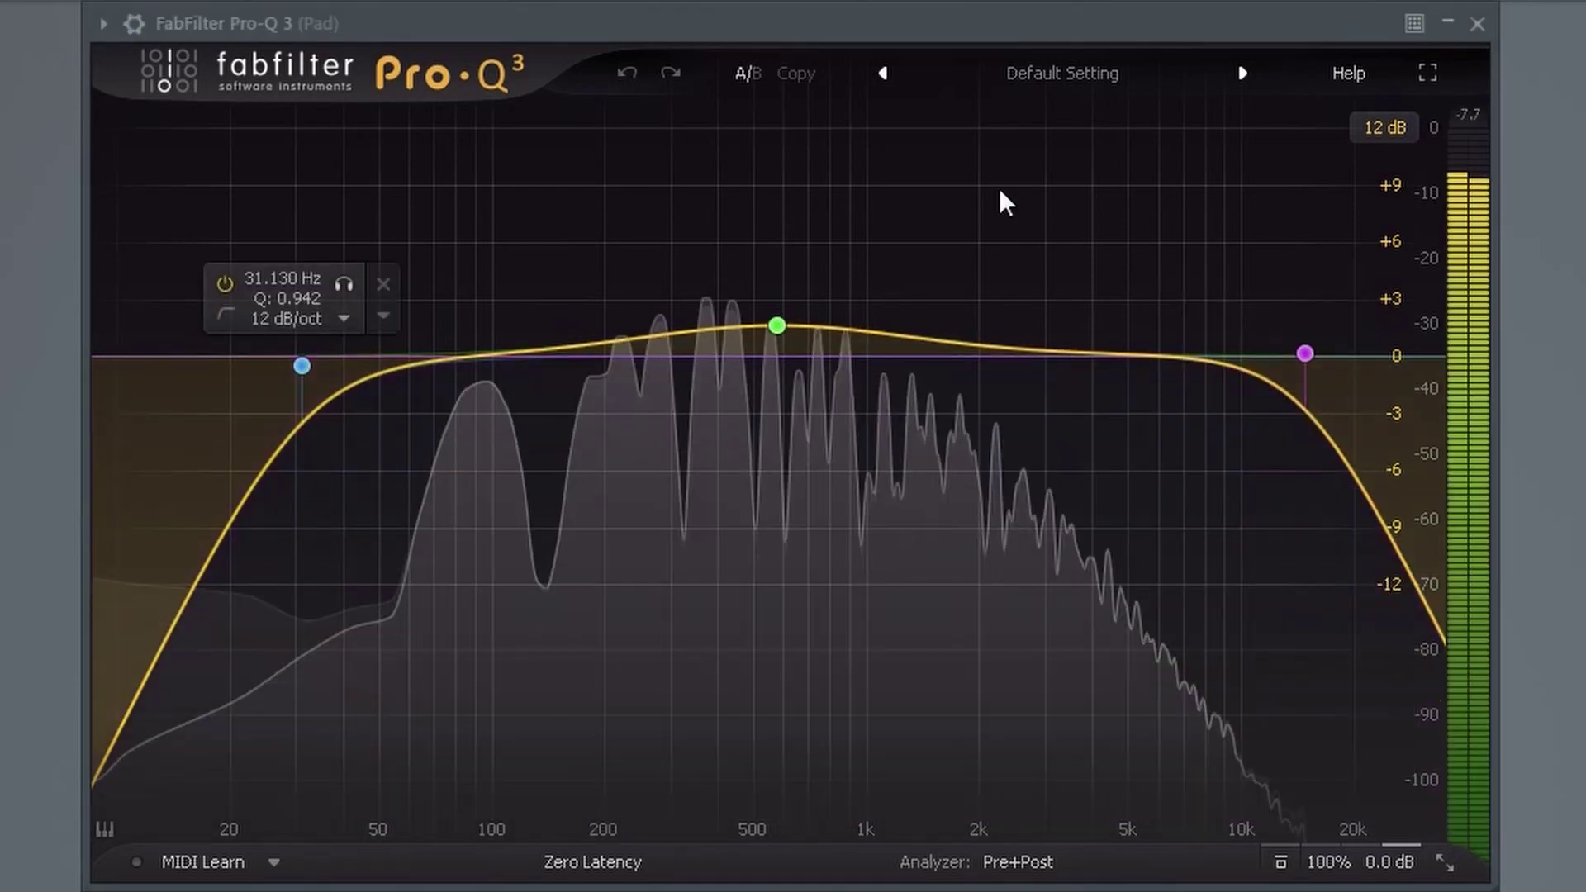
Lower the high cut frequency to about 3.2 kHz and set its slope to 6 dB/oct
mouse_move(1318, 363)
drag(1304, 364, 1057, 370)
right_click(1057, 370)
mouse_move(1198, 548)
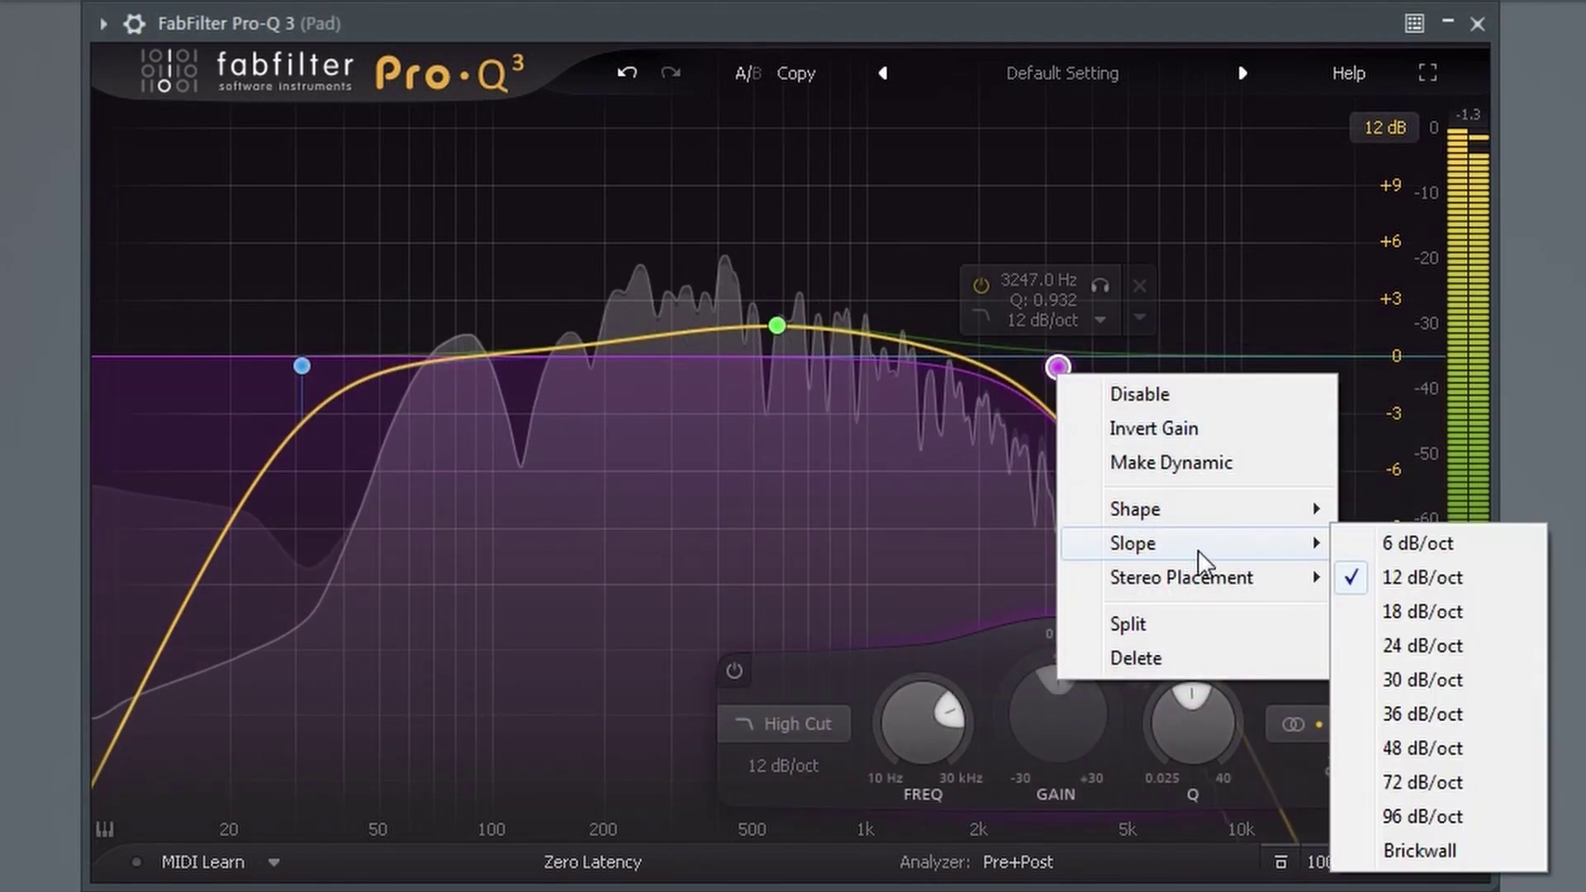
click(1409, 541)
Set the high cut band's slope to 48 dB/oct
right_click(1059, 355)
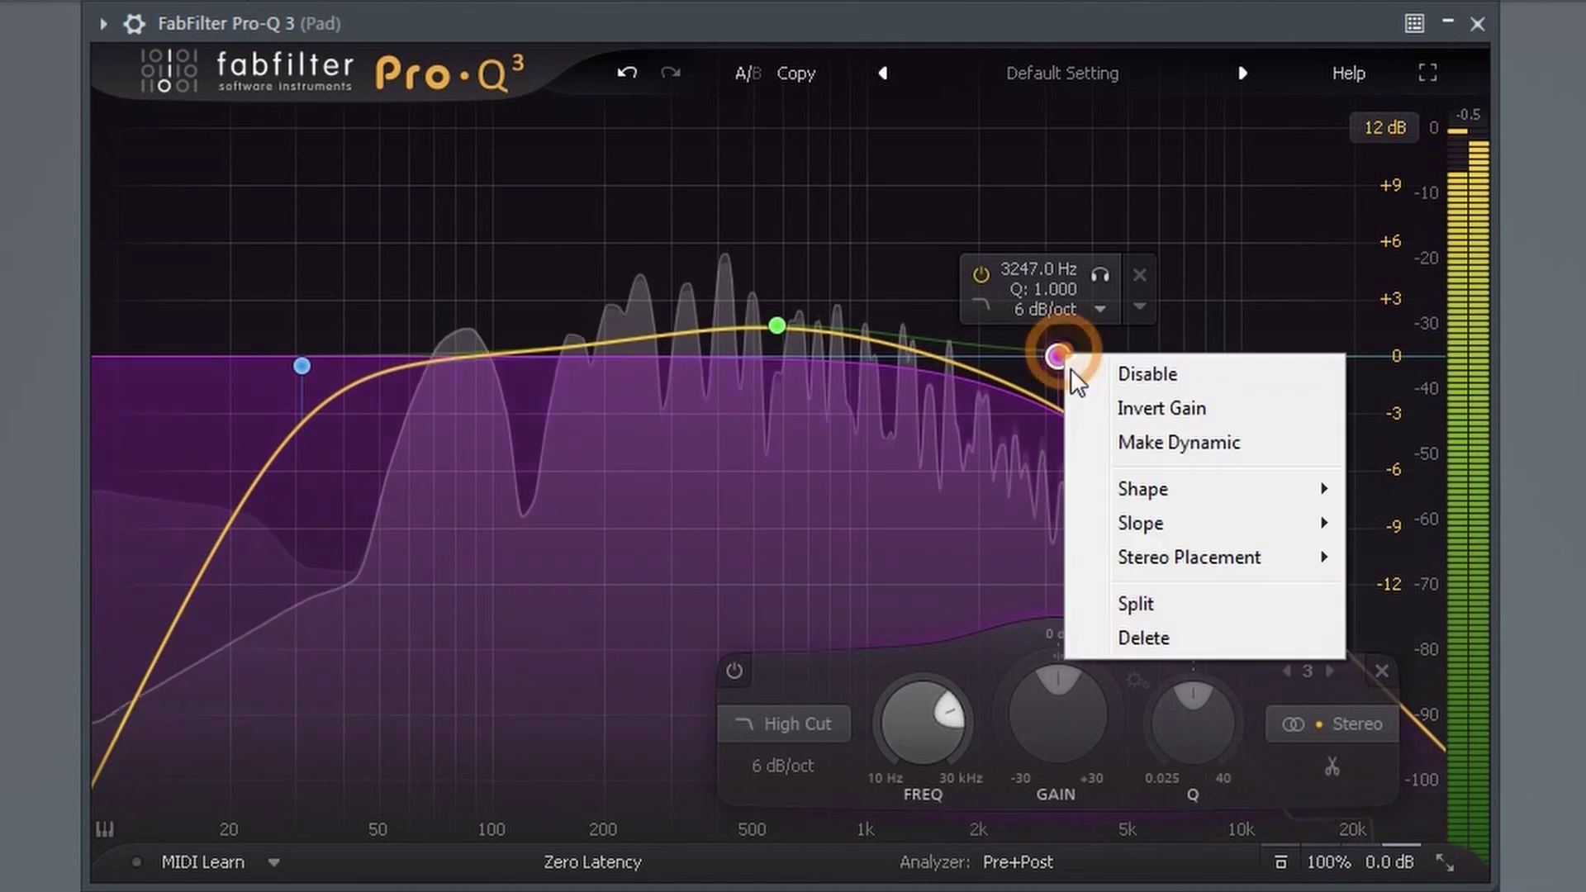
click(1182, 524)
click(1431, 728)
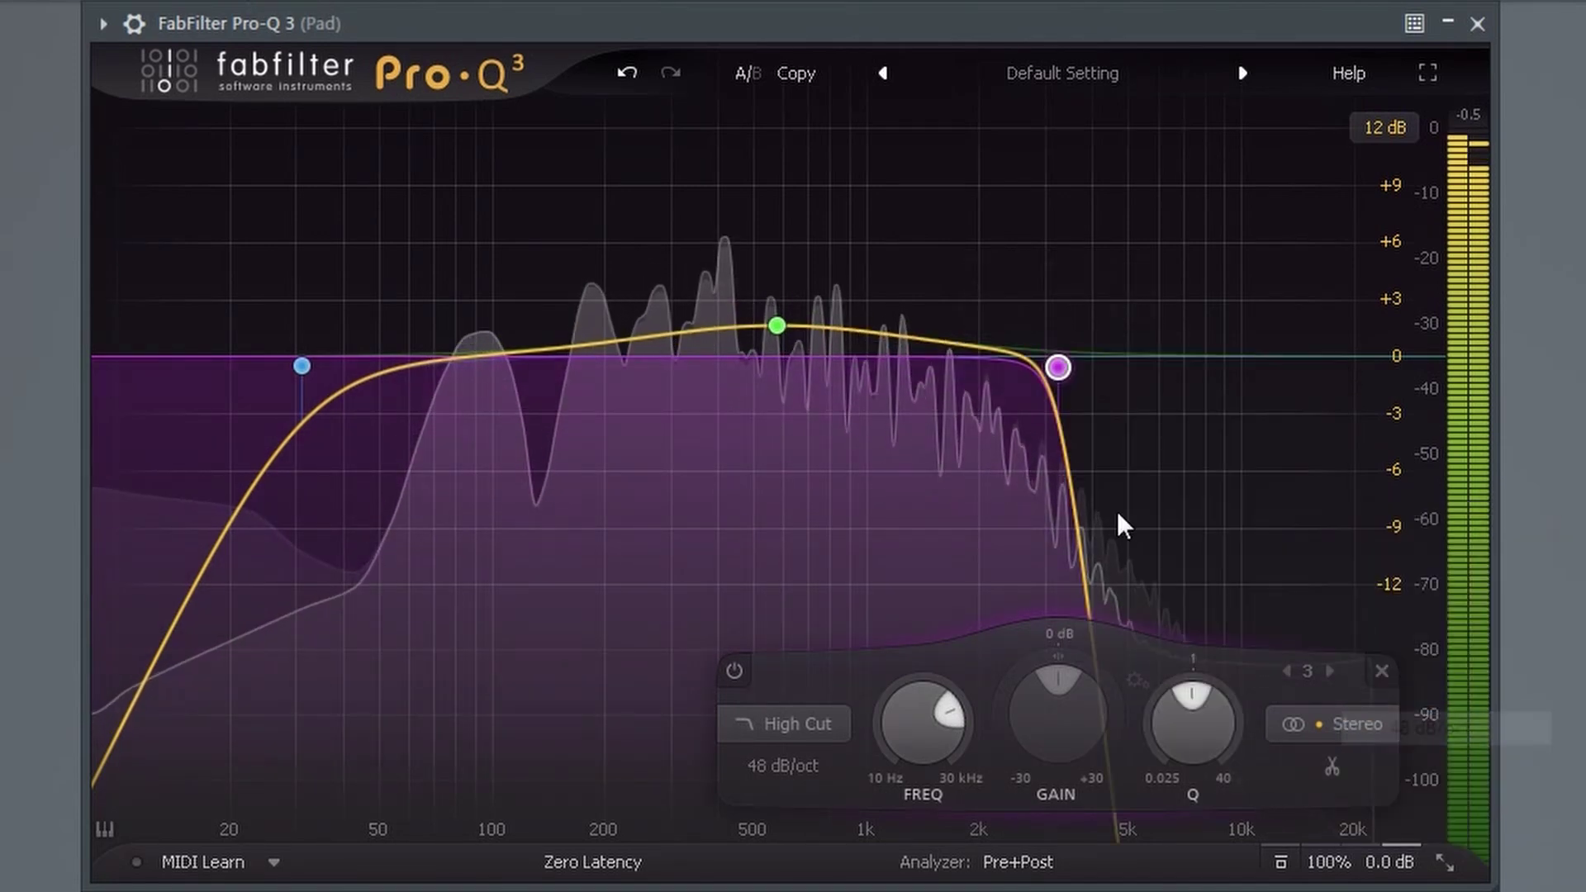
Set the high cut slope to Brickwall, raise its frequency to about 7 kHz, and stop playback
right_click(1057, 374)
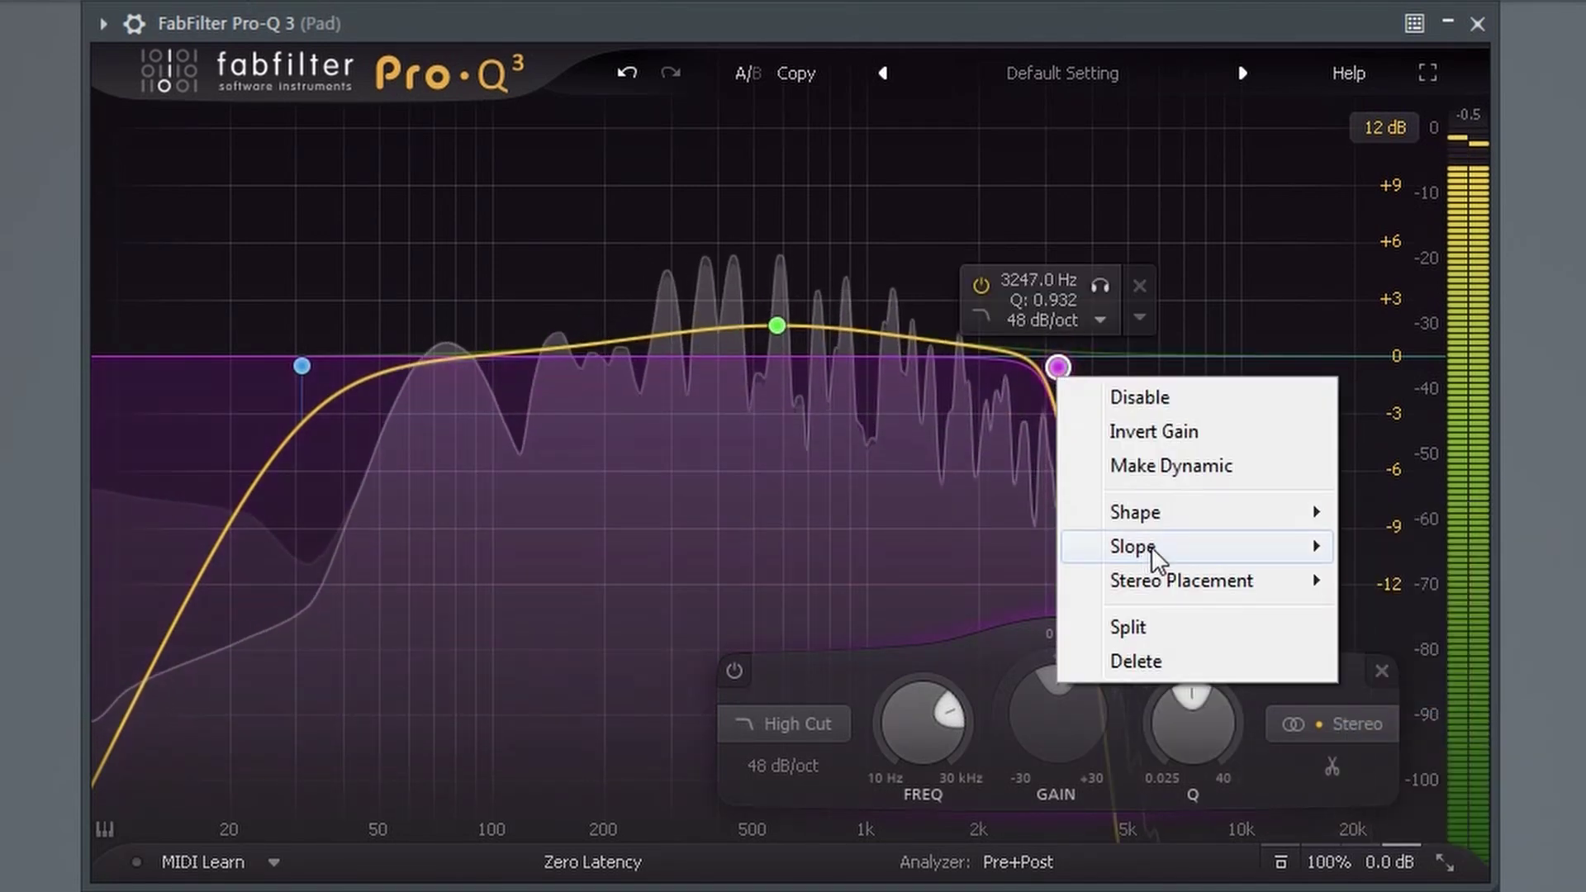
mouse_move(1152, 549)
click(1419, 853)
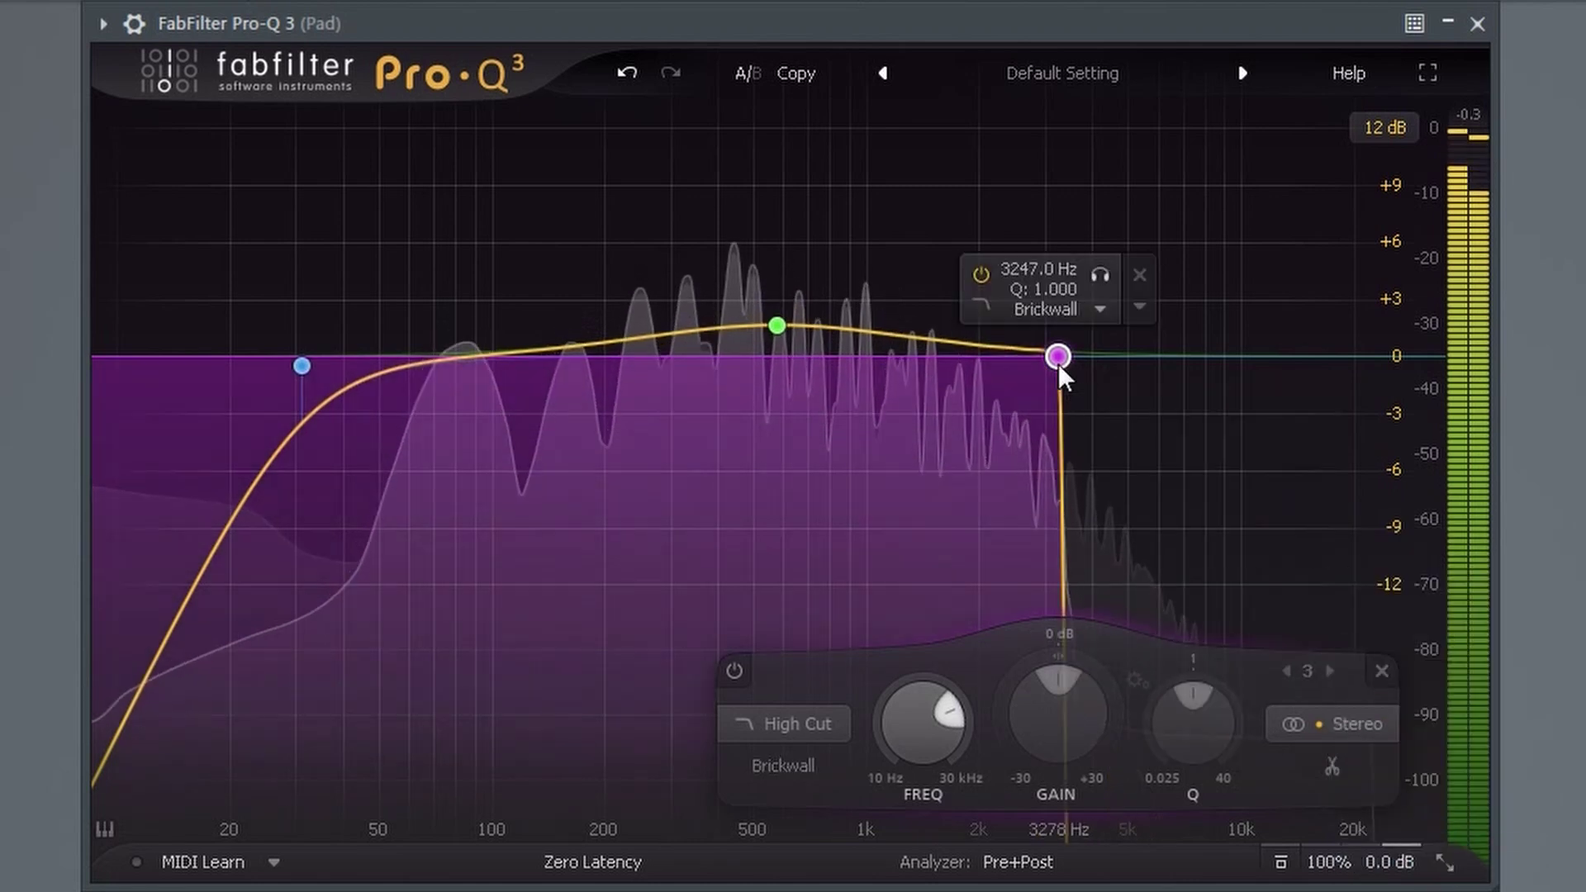
drag(1058, 368, 1184, 358)
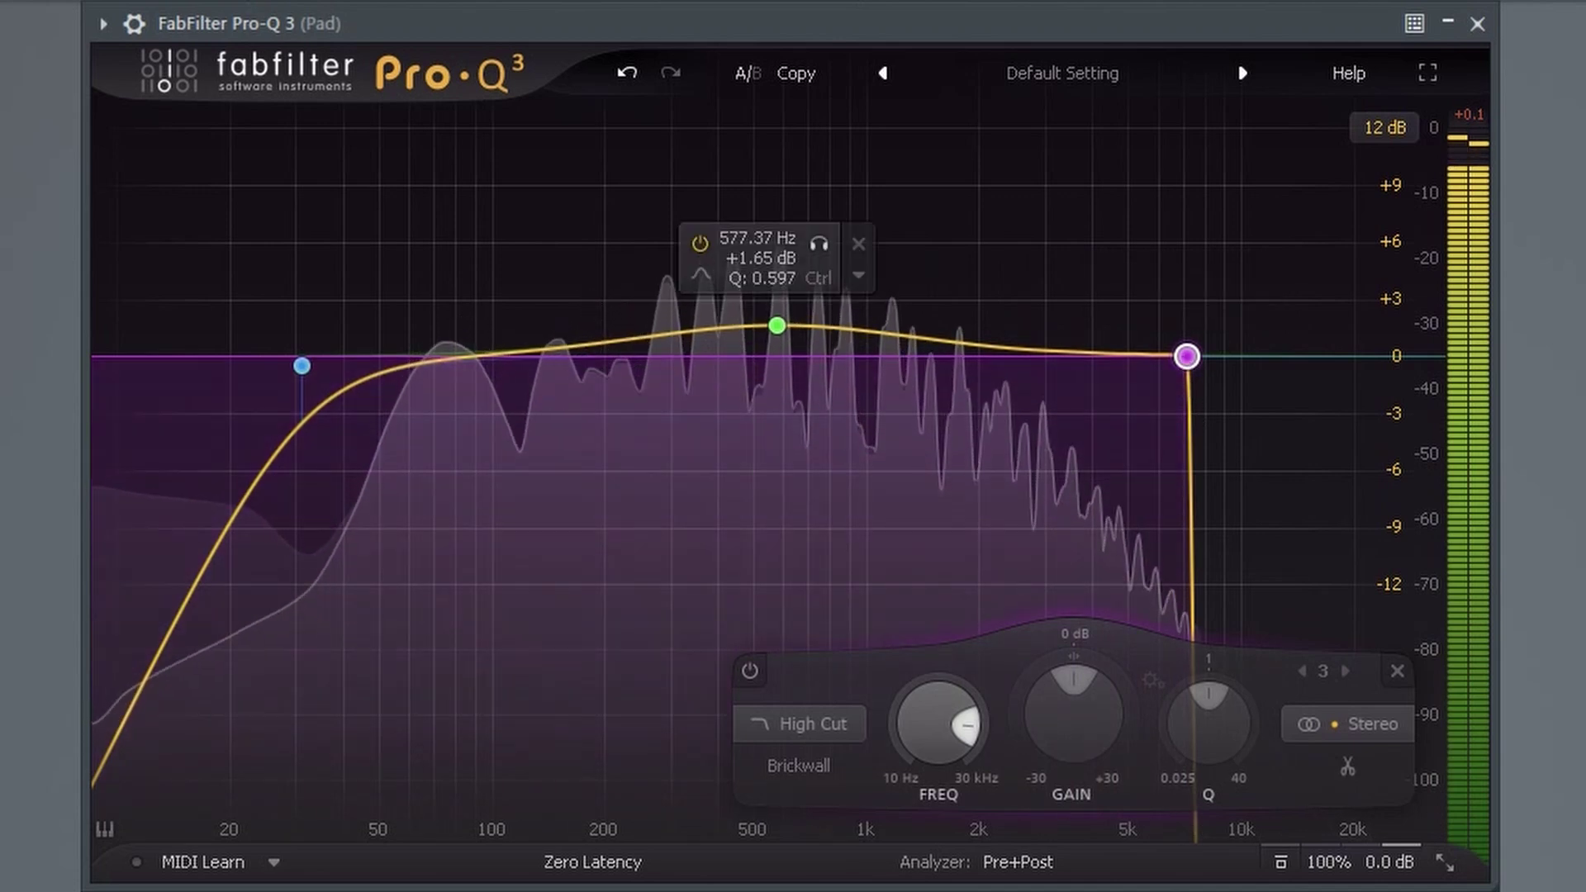
key(space)
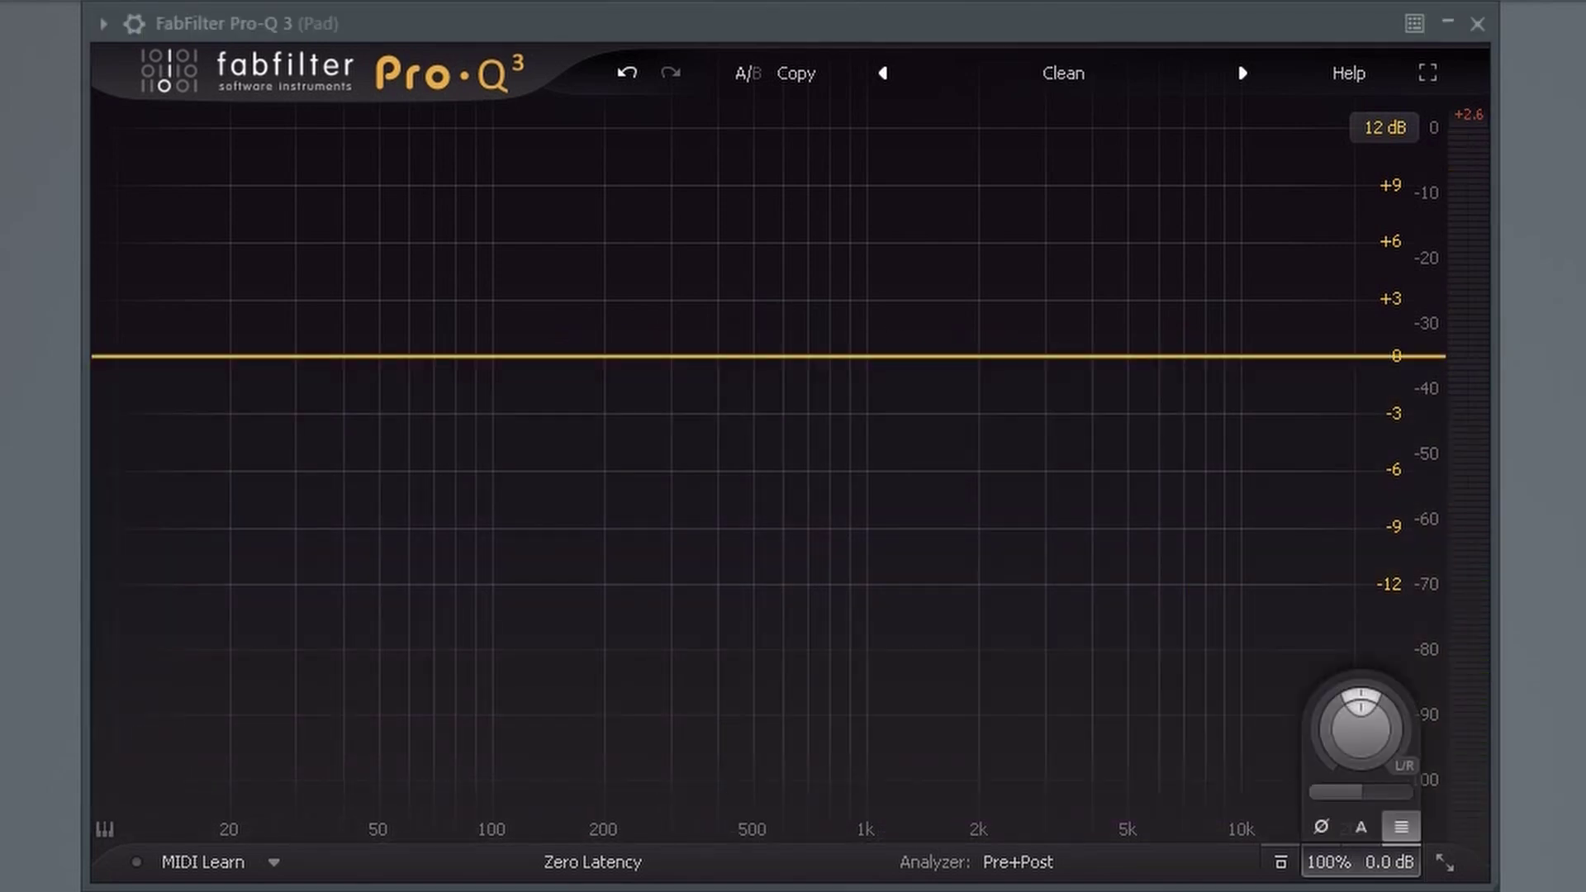
Start playback, add a band with the Flat Tilt shape, and place it at about 900 Hz with 0 dB gain
key(space)
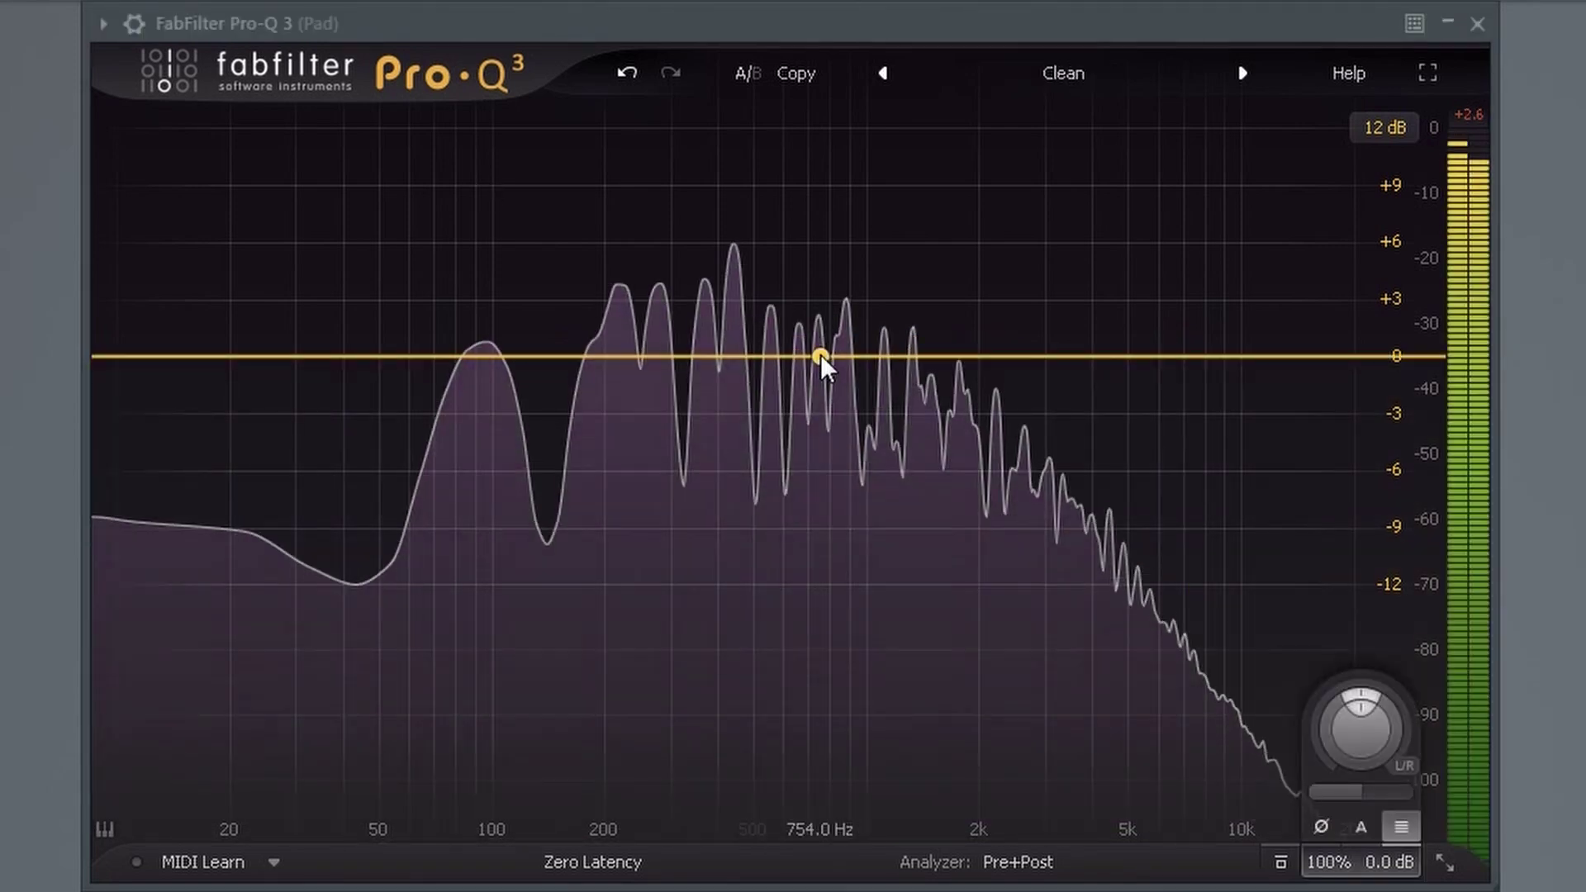
click(820, 355)
right_click(820, 354)
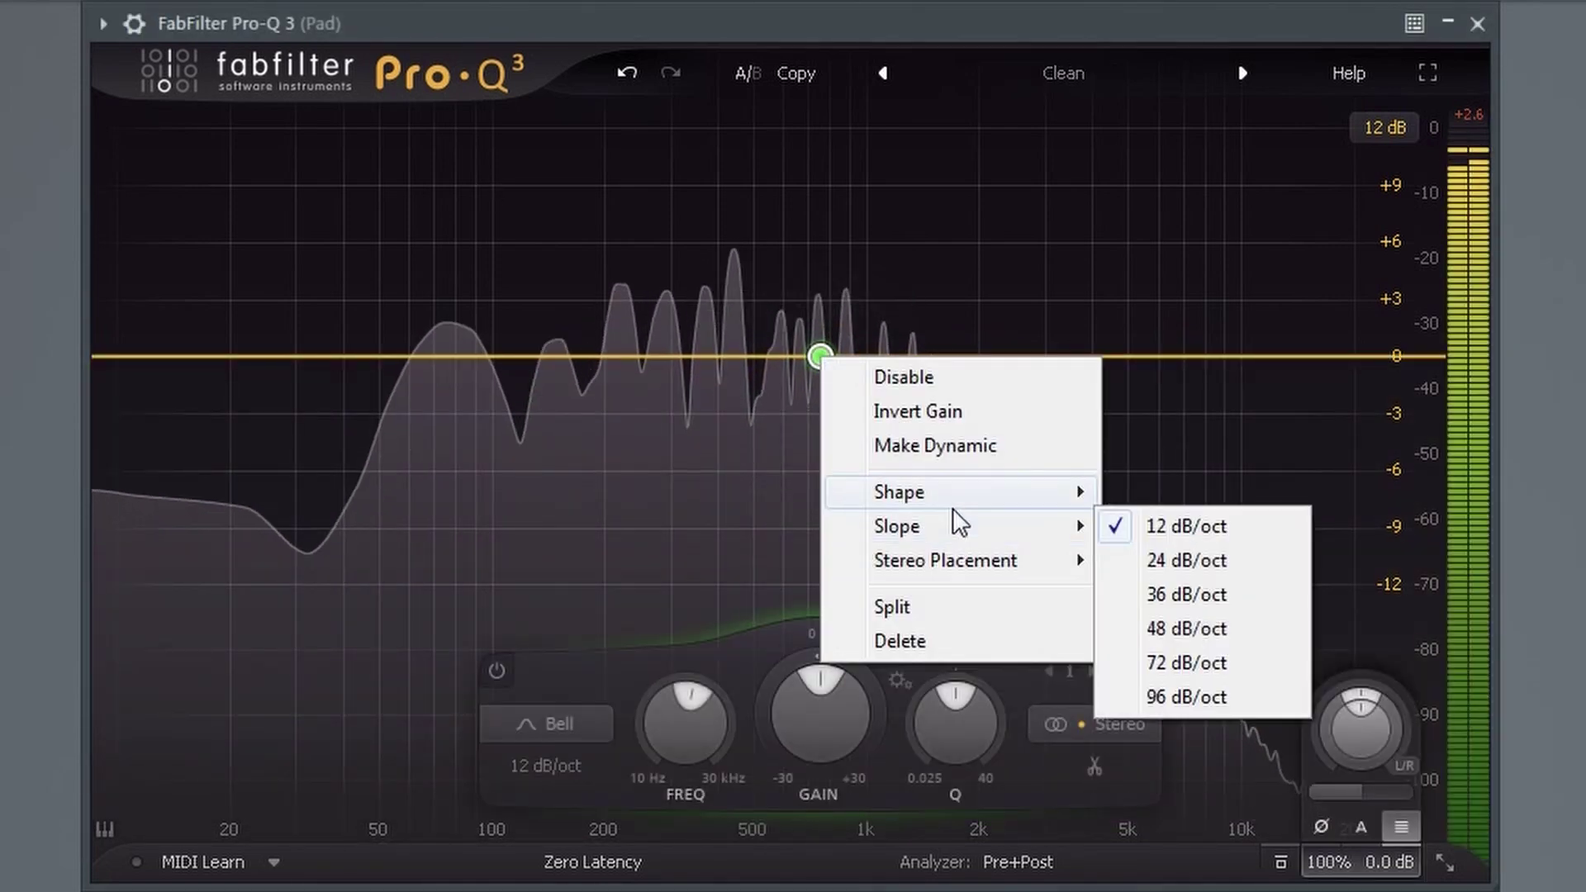
mouse_move(950, 492)
click(1195, 764)
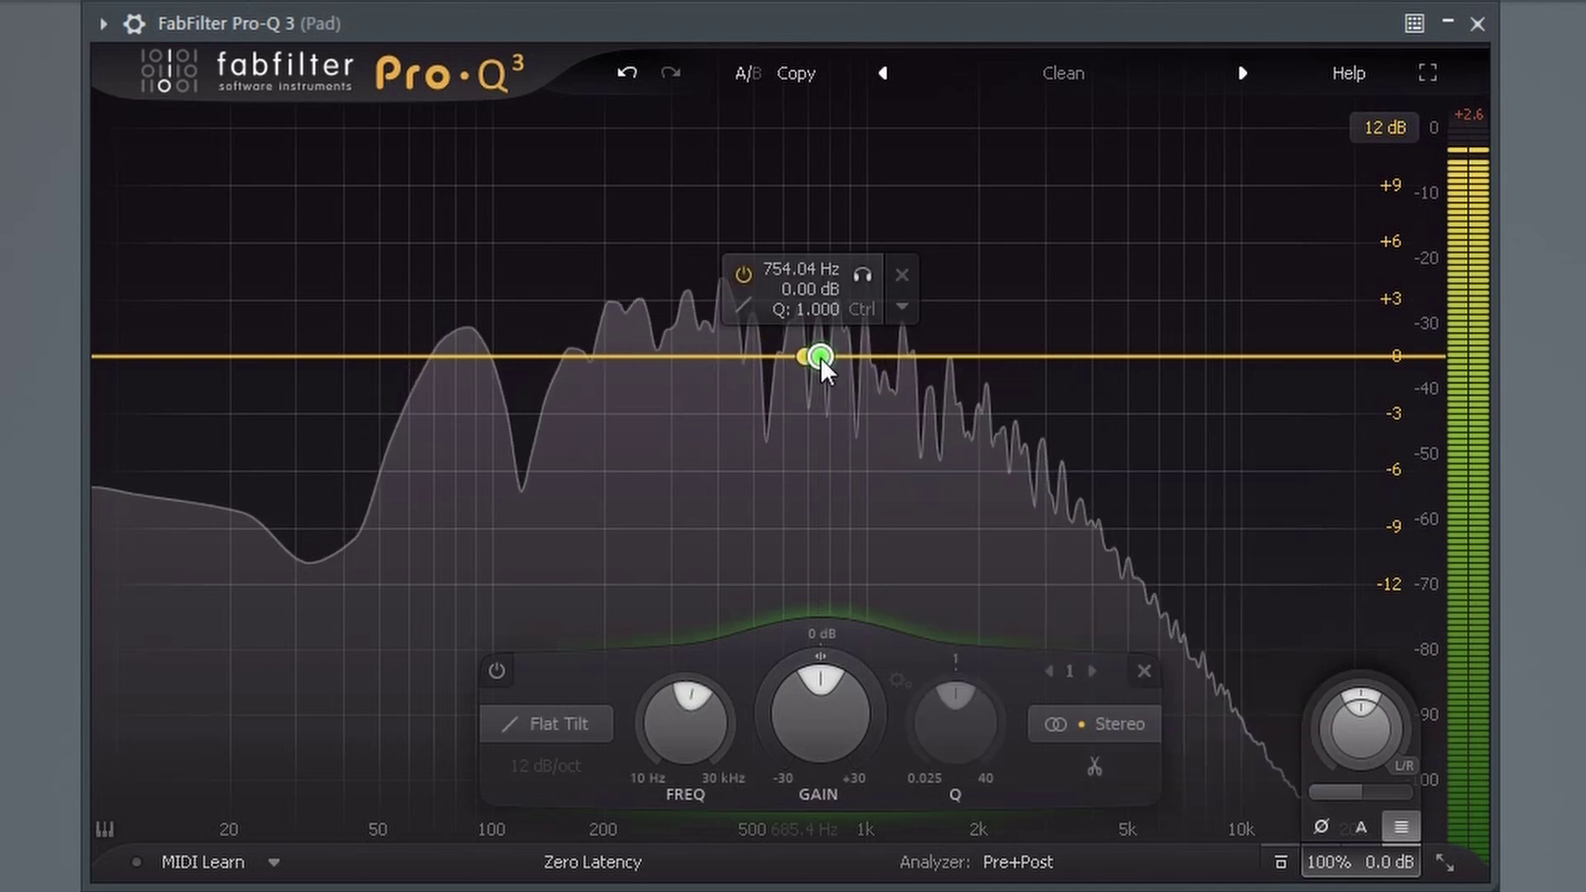
mouse_move(820, 356)
mouse_down()
mouse_move(801, 139)
mouse_move(845, 259)
mouse_move(834, 505)
mouse_move(405, 545)
mouse_move(966, 493)
mouse_move(762, 506)
mouse_move(835, 414)
mouse_move(846, 355)
mouse_up()
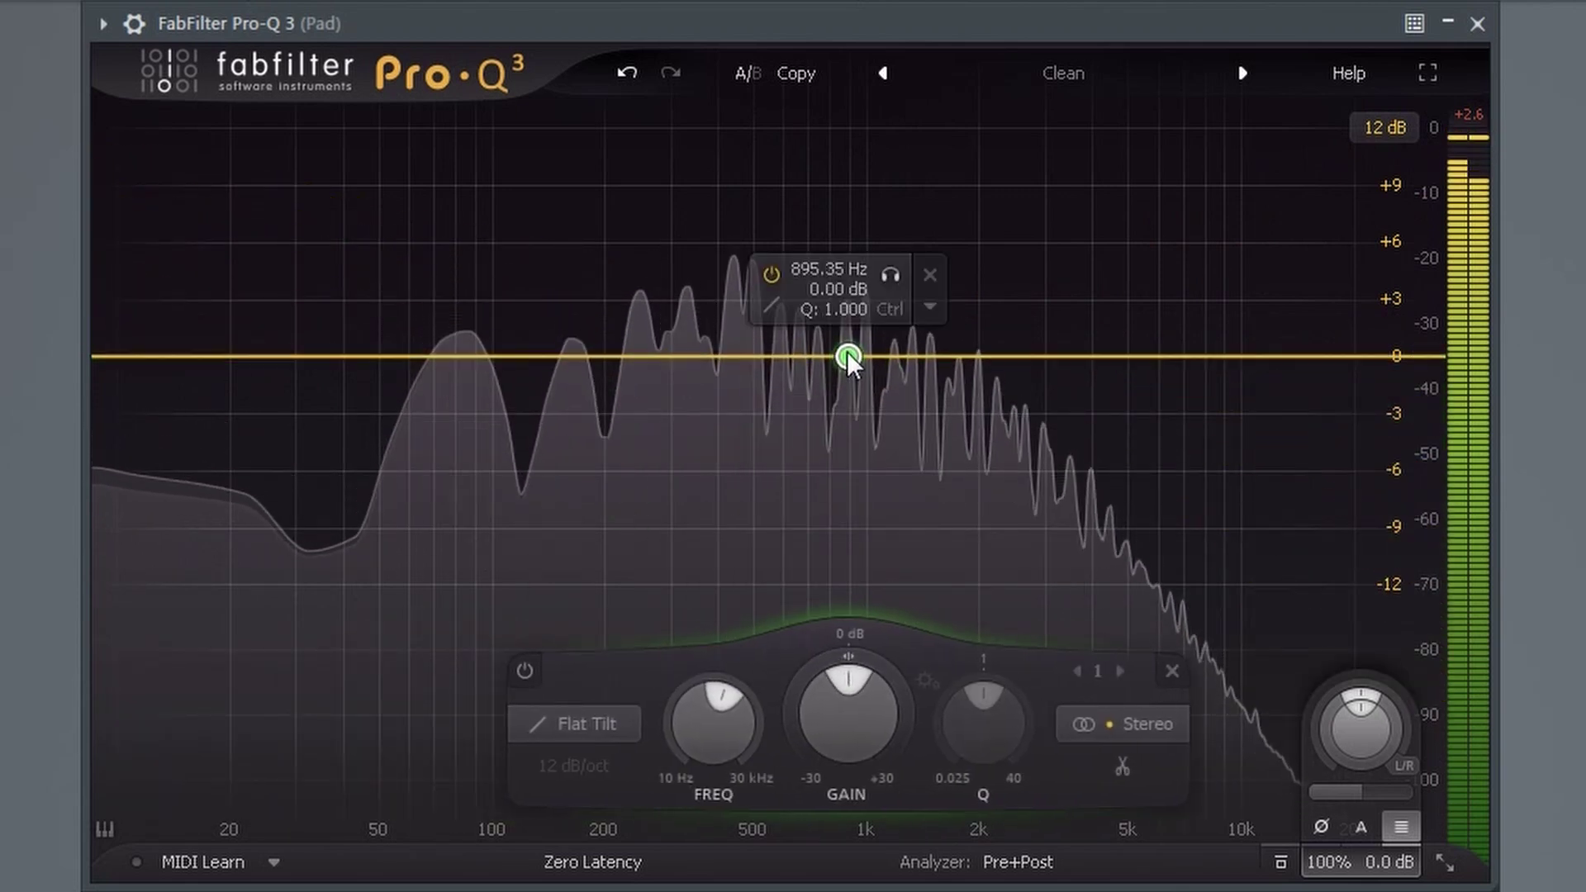
Add a low cut band, set its stereo placement to Mid, and place it at about 27 Hz
double_click(118, 356)
drag(117, 355, 213, 351)
right_click(214, 352)
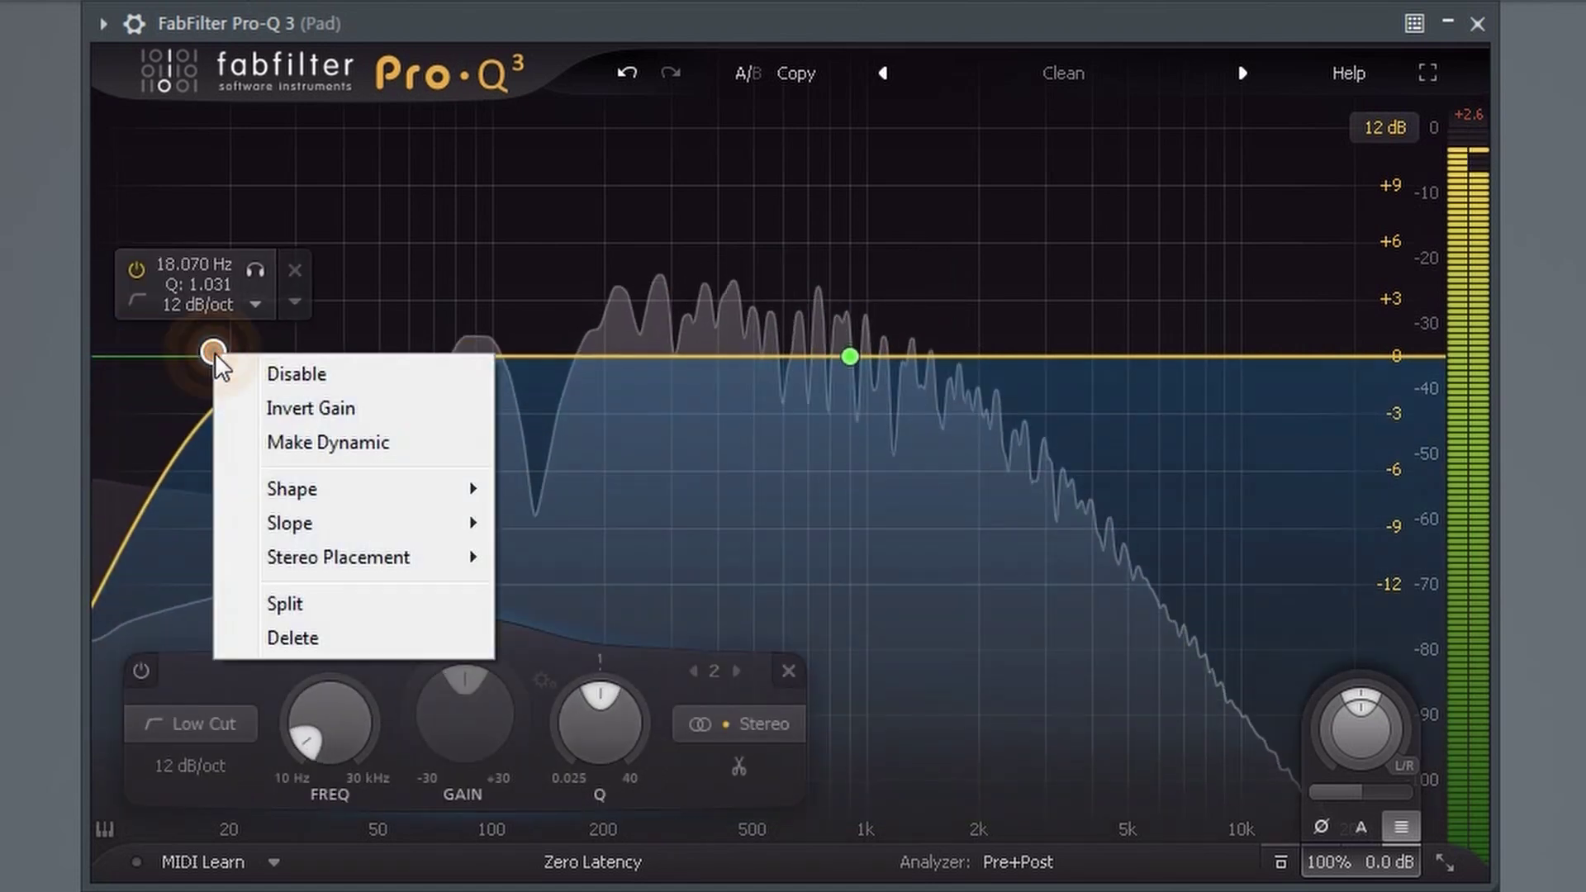
mouse_move(335, 566)
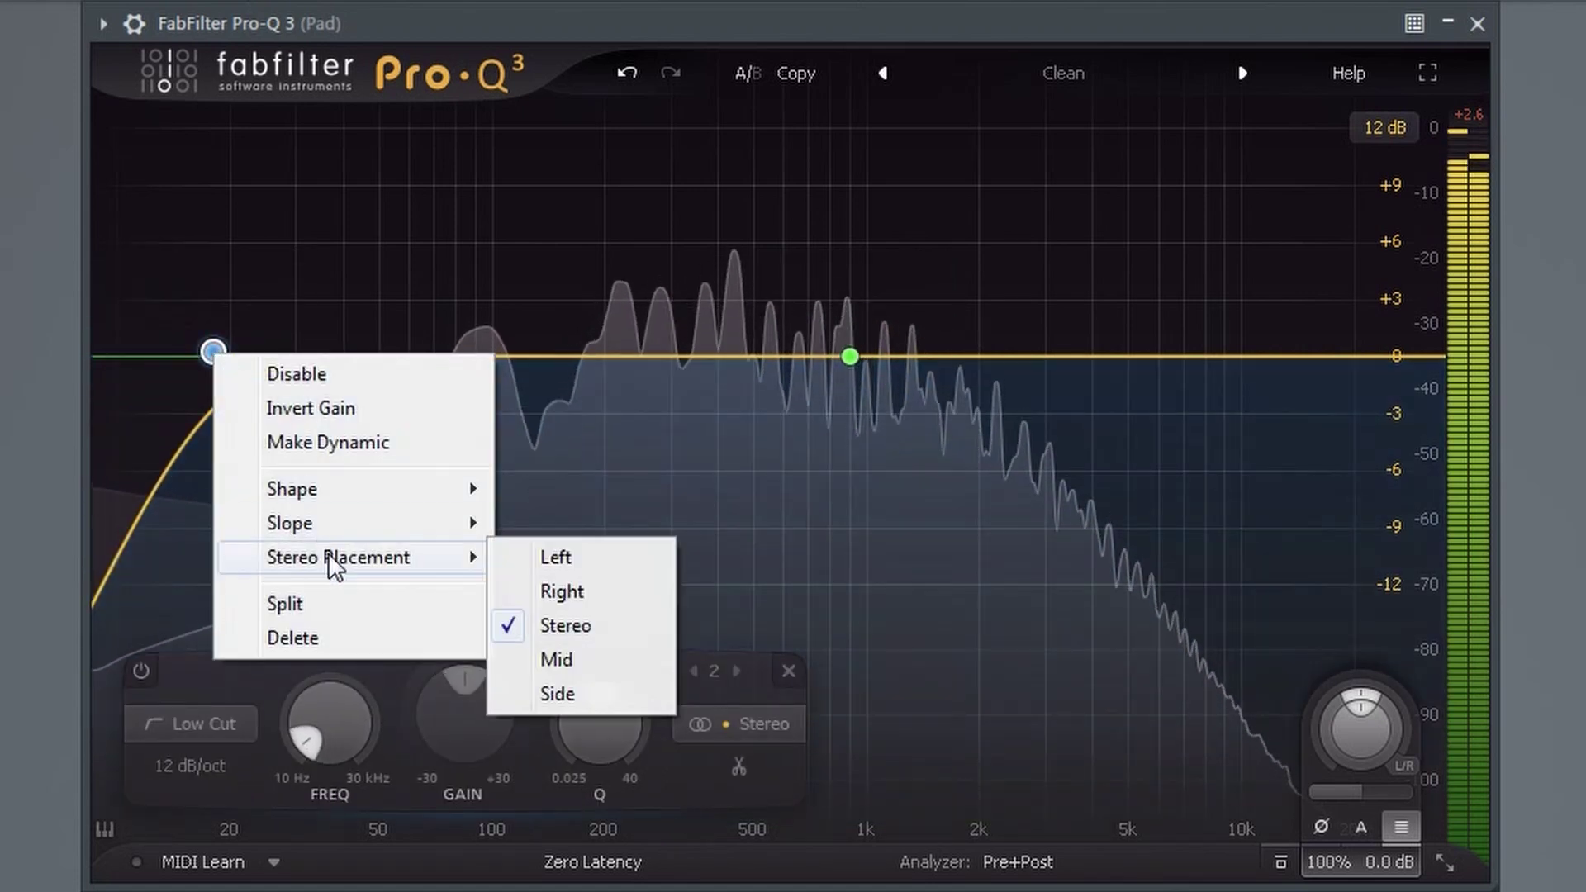
click(553, 657)
drag(255, 386, 276, 360)
Add a bell band near 80 Hz and split it into a left cut of about 6 dB and a right boost of about 6 dB
click(447, 363)
right_click(448, 364)
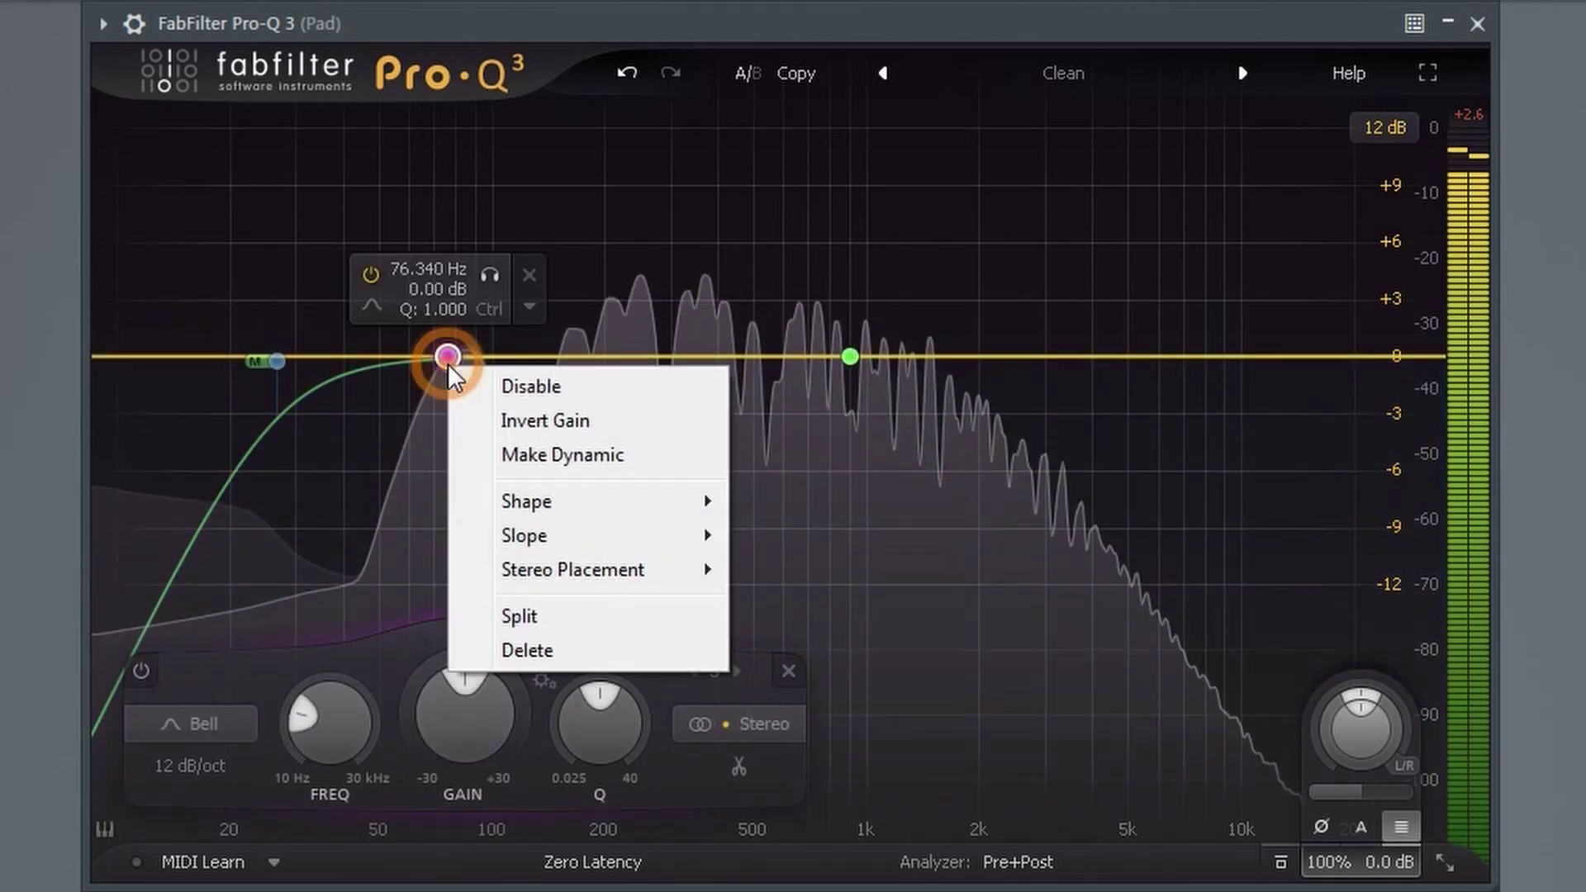
click(522, 618)
drag(446, 363, 467, 464)
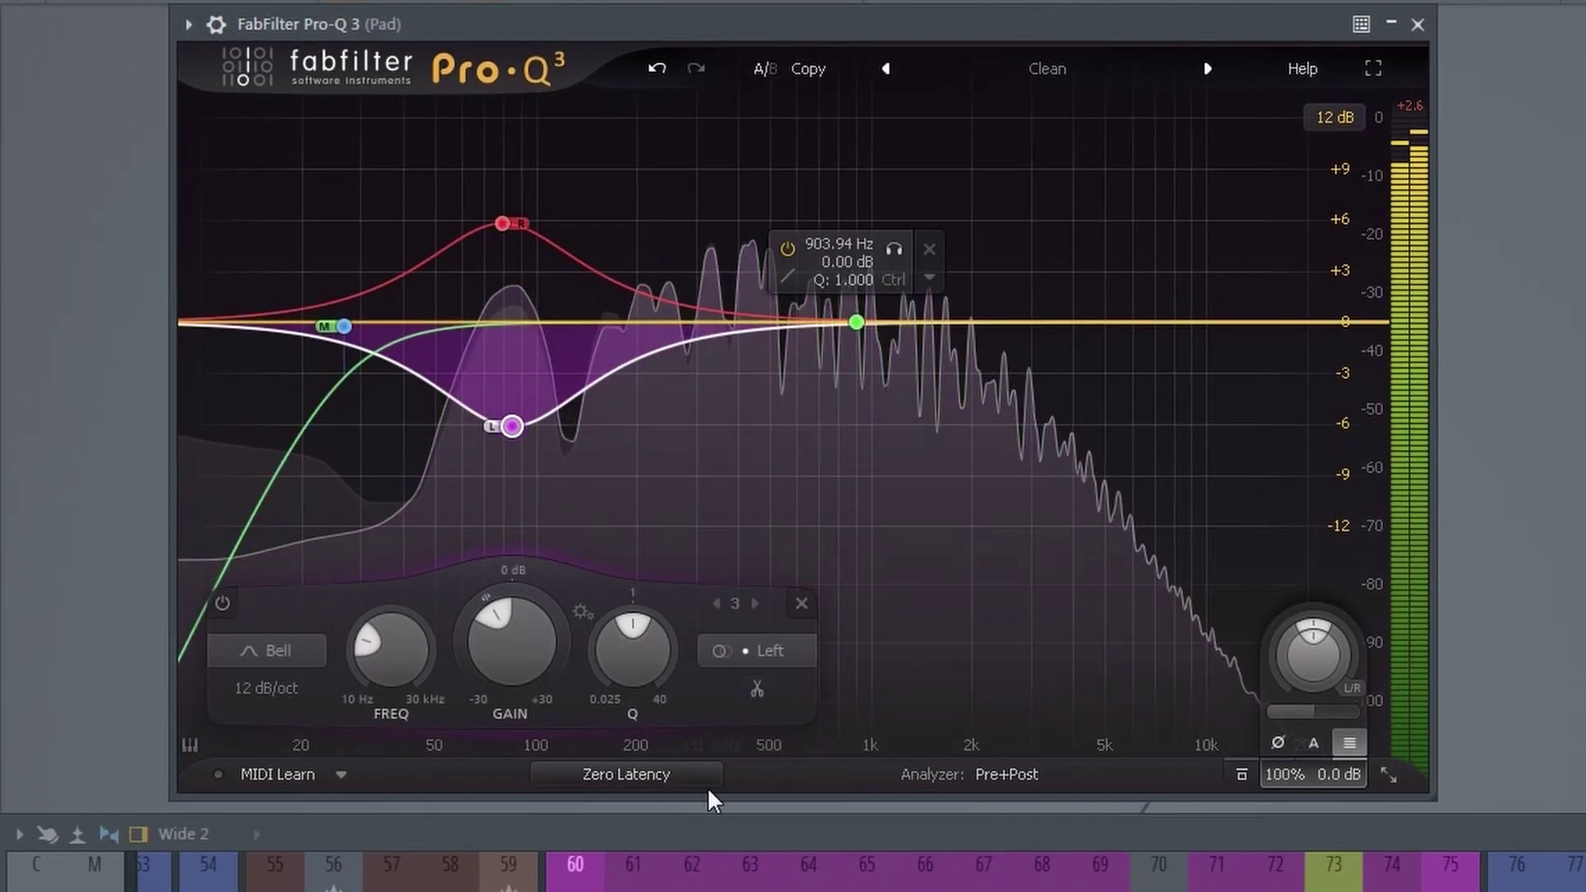
Switch the processing mode to Natural Phase, to Linear Phase, and back to Zero Latency
click(634, 776)
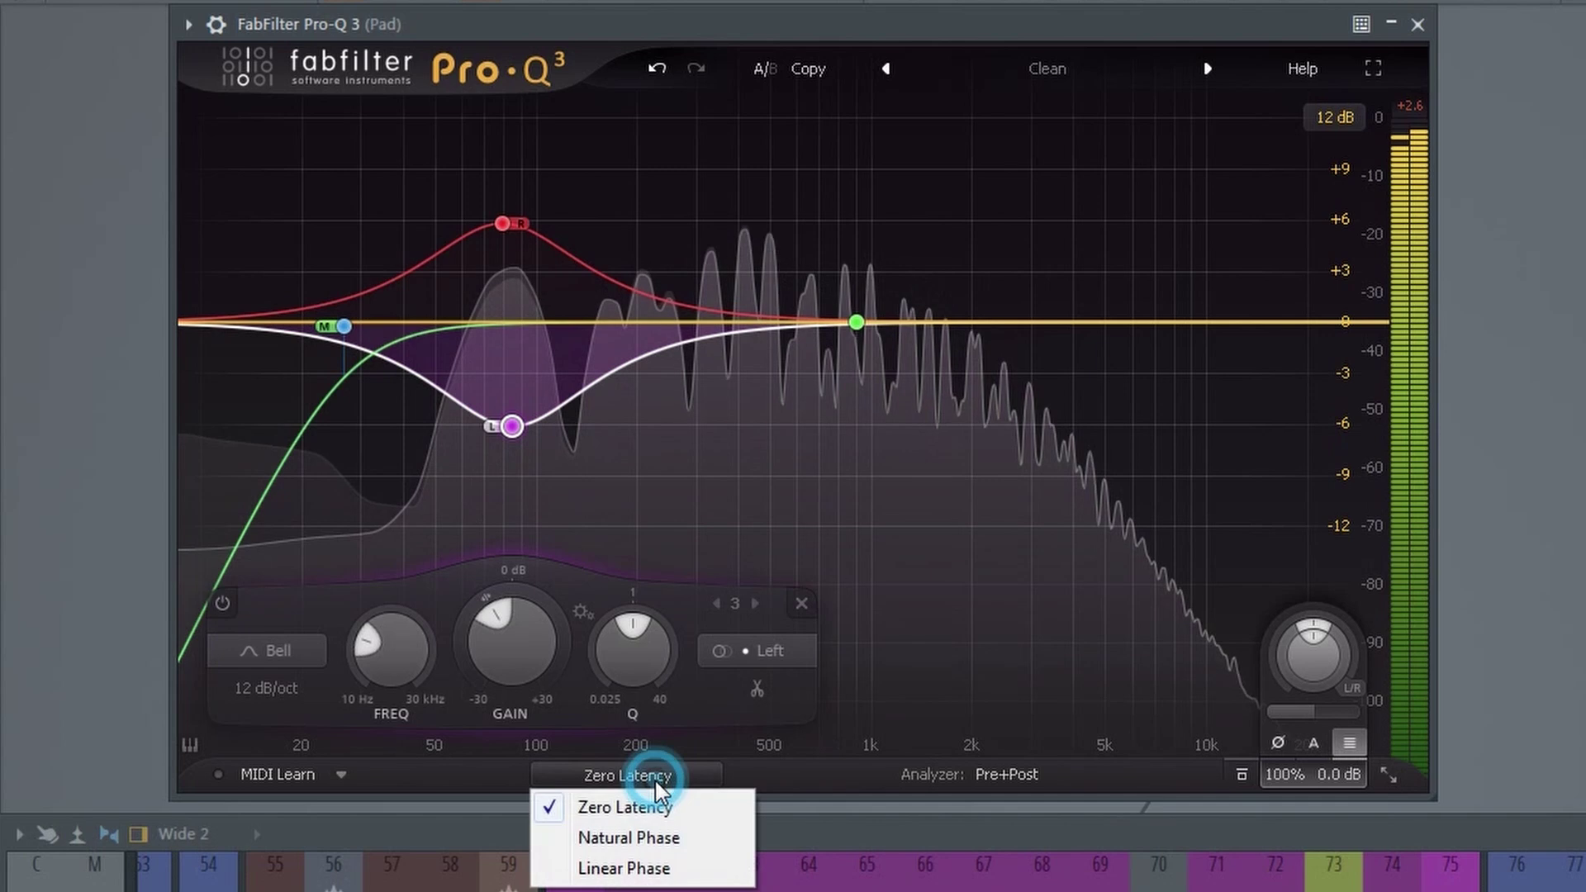
click(607, 838)
click(607, 775)
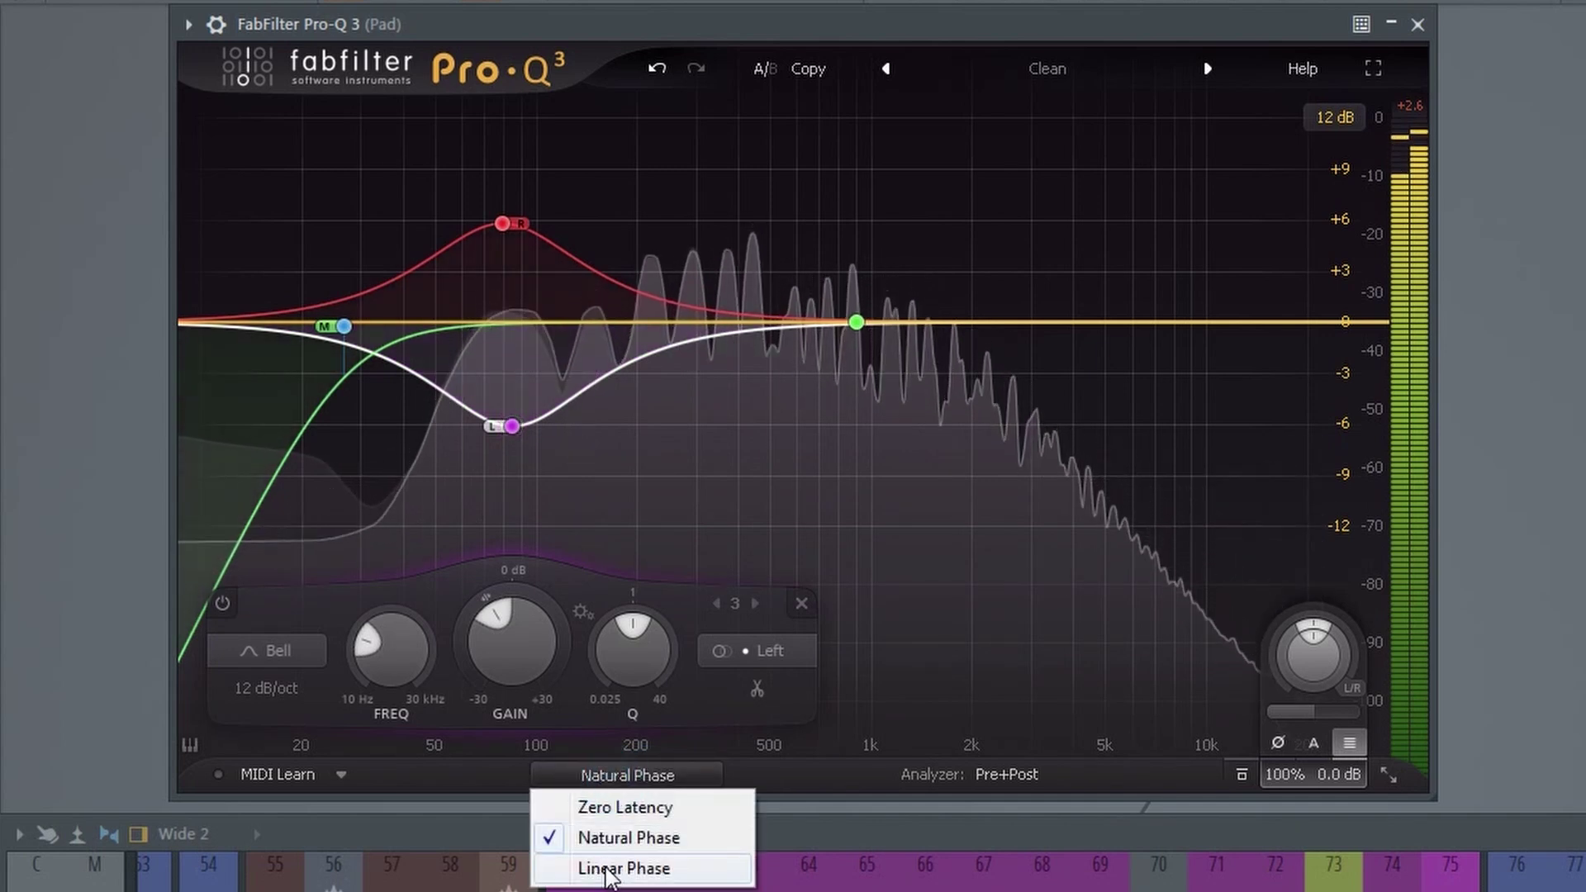
click(610, 868)
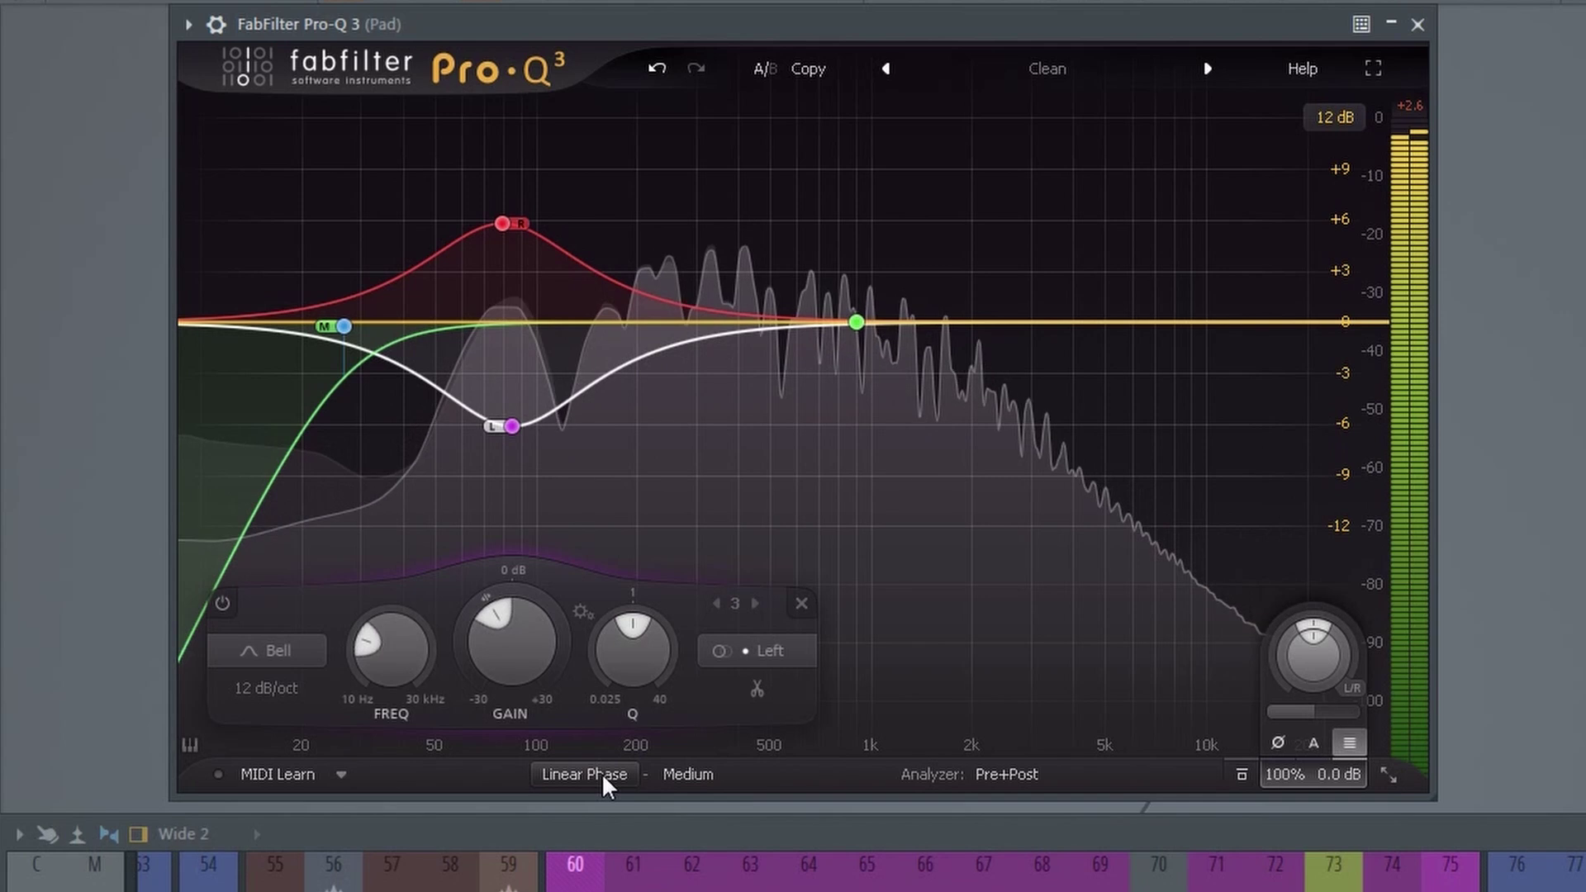
click(601, 783)
click(602, 807)
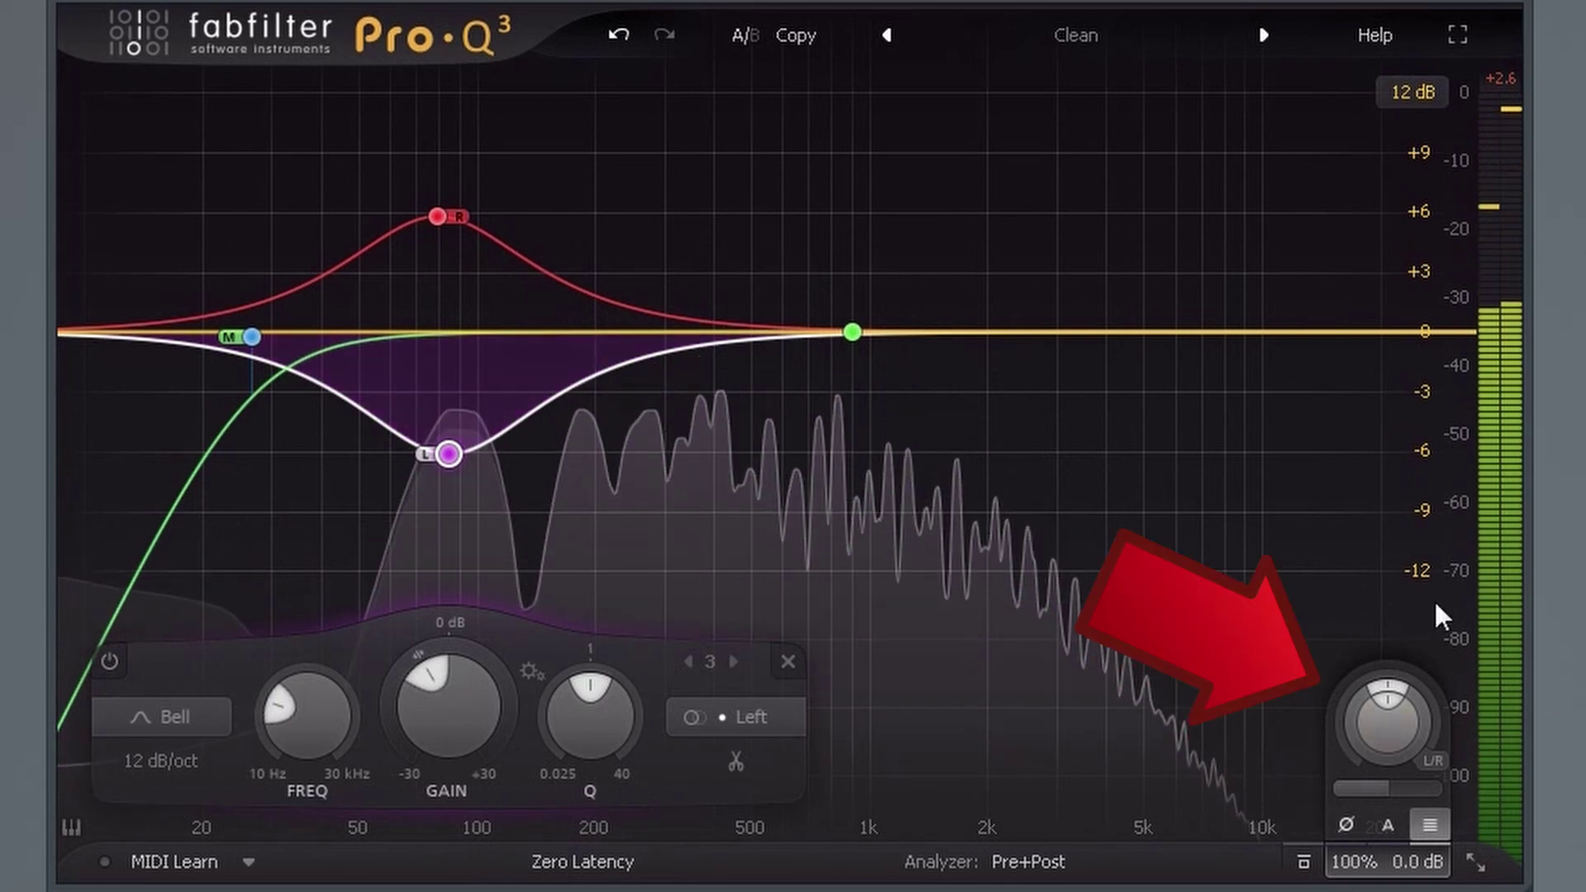
Start playback, add a bell band in the midrange, and boost it by about 8 dB
mouse_move(1394, 712)
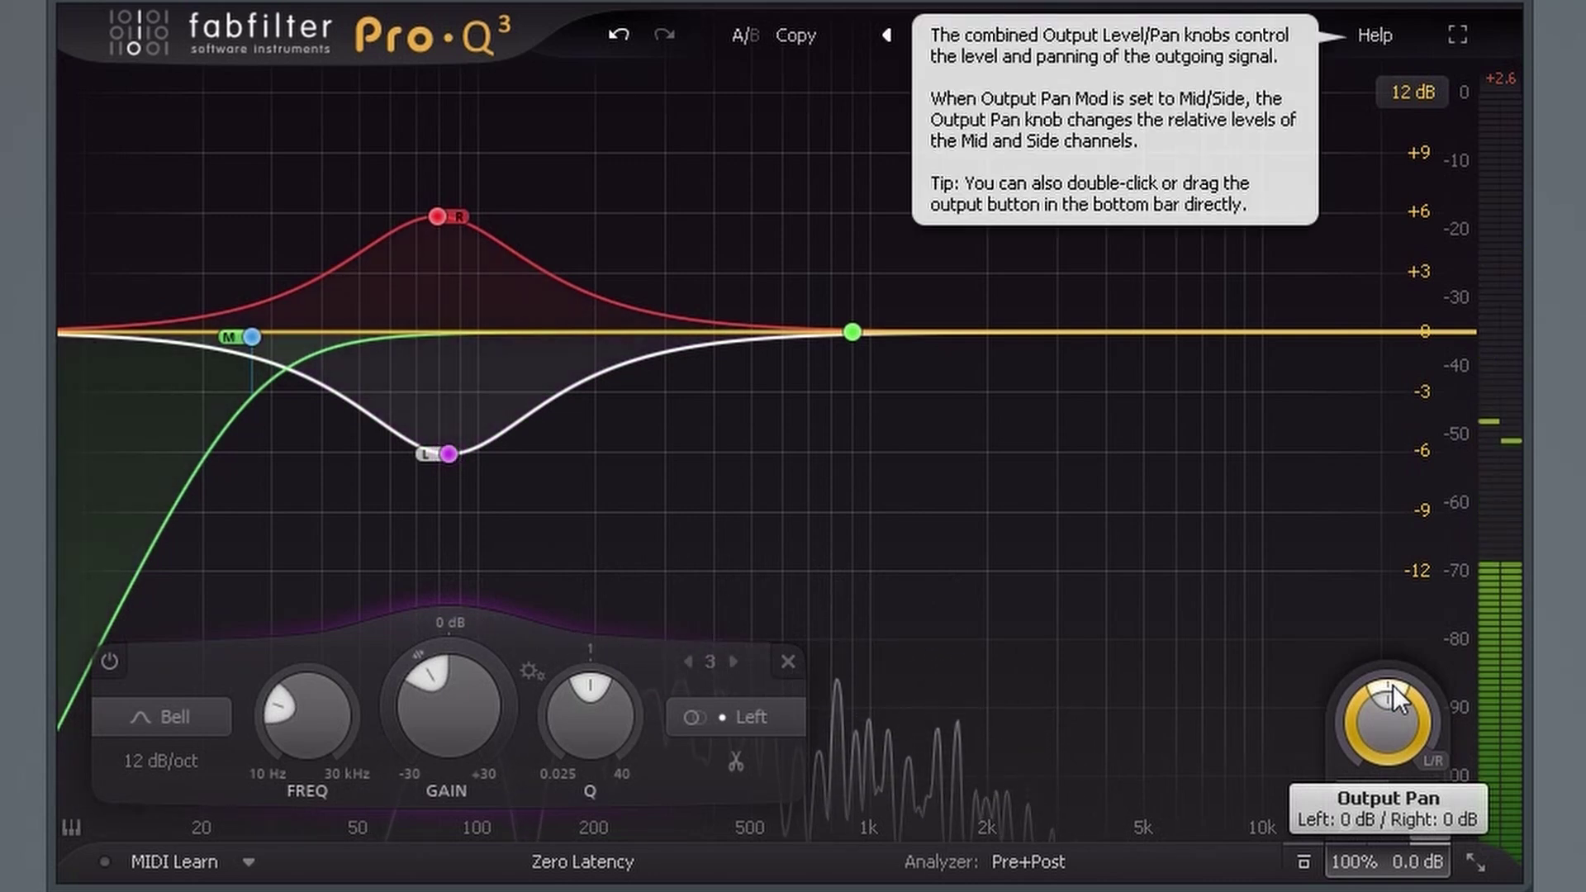
mouse_move(448, 453)
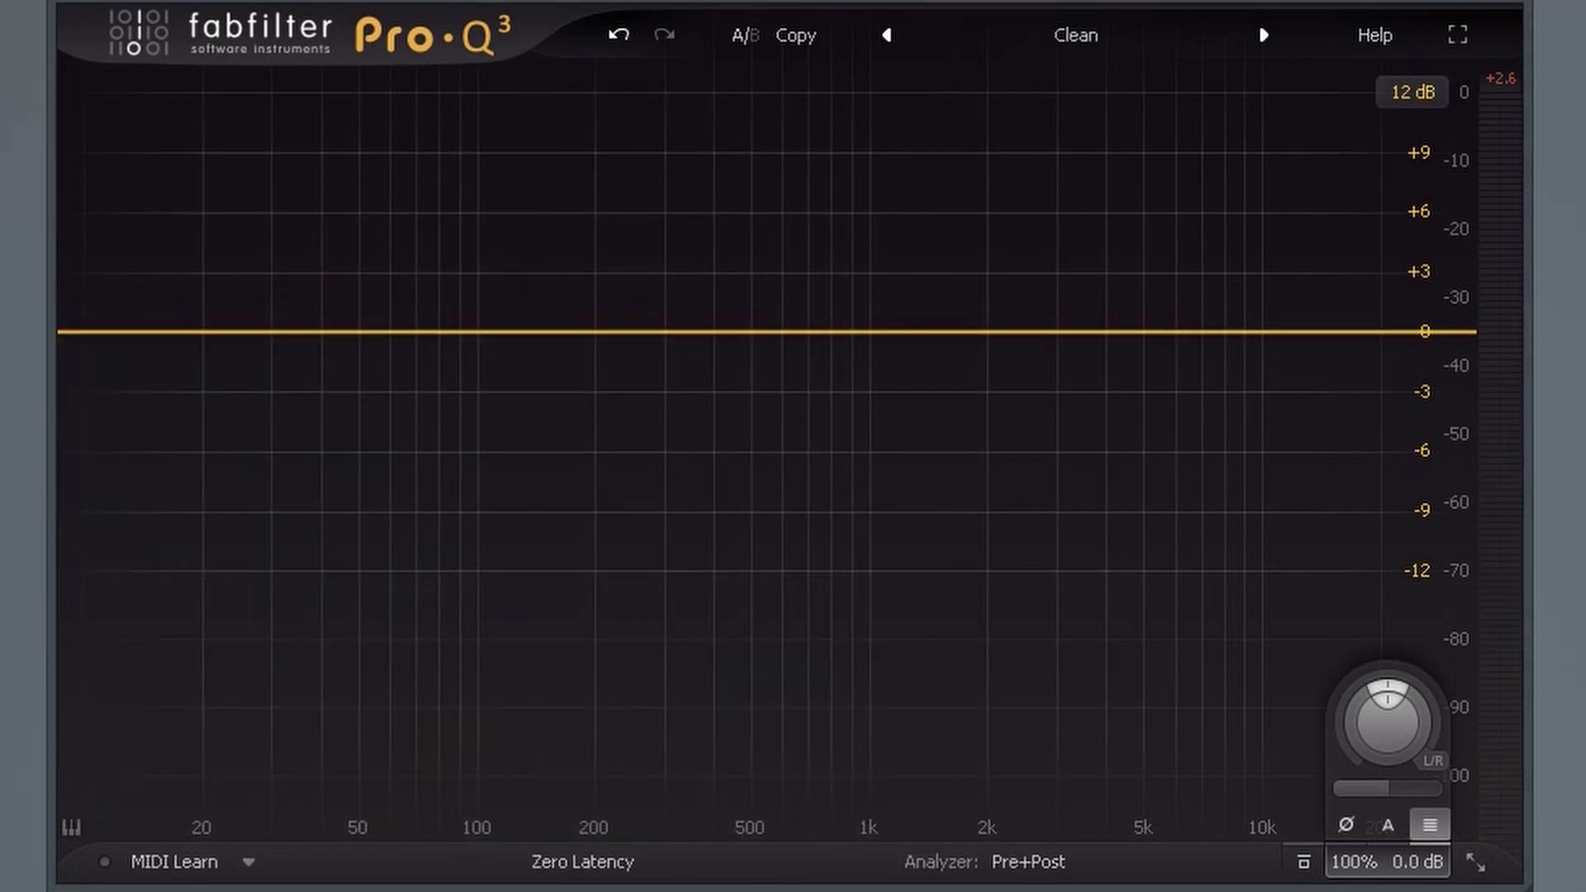
key(space)
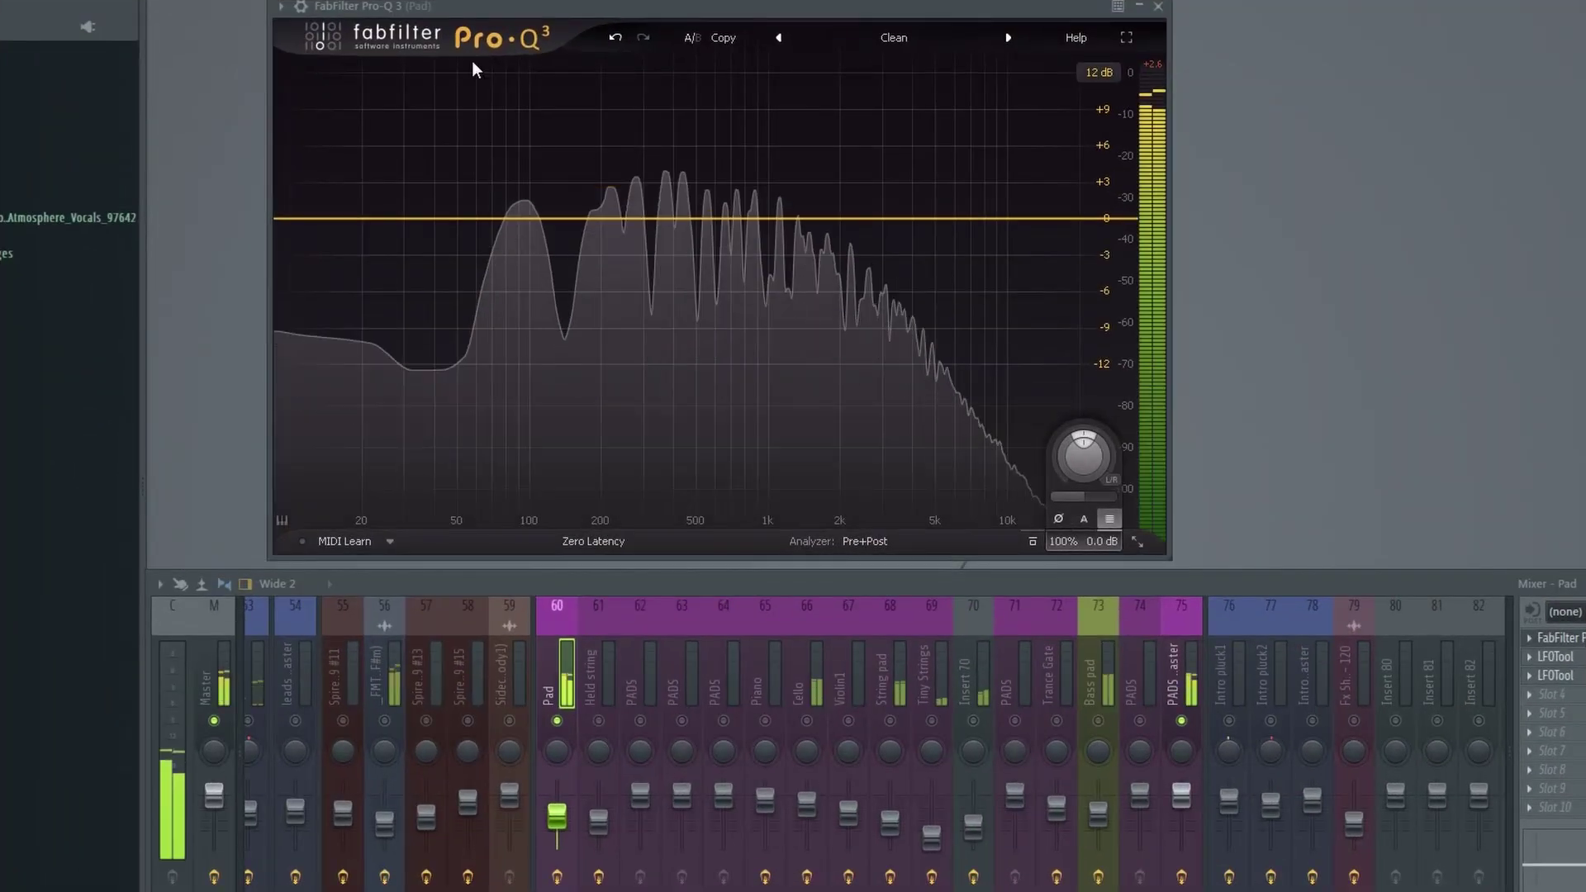
mouse_move(681, 222)
mouse_down()
mouse_move(679, 75)
mouse_move(522, 76)
mouse_move(741, 73)
mouse_move(763, 114)
mouse_move(713, 63)
mouse_move(707, 122)
mouse_up()
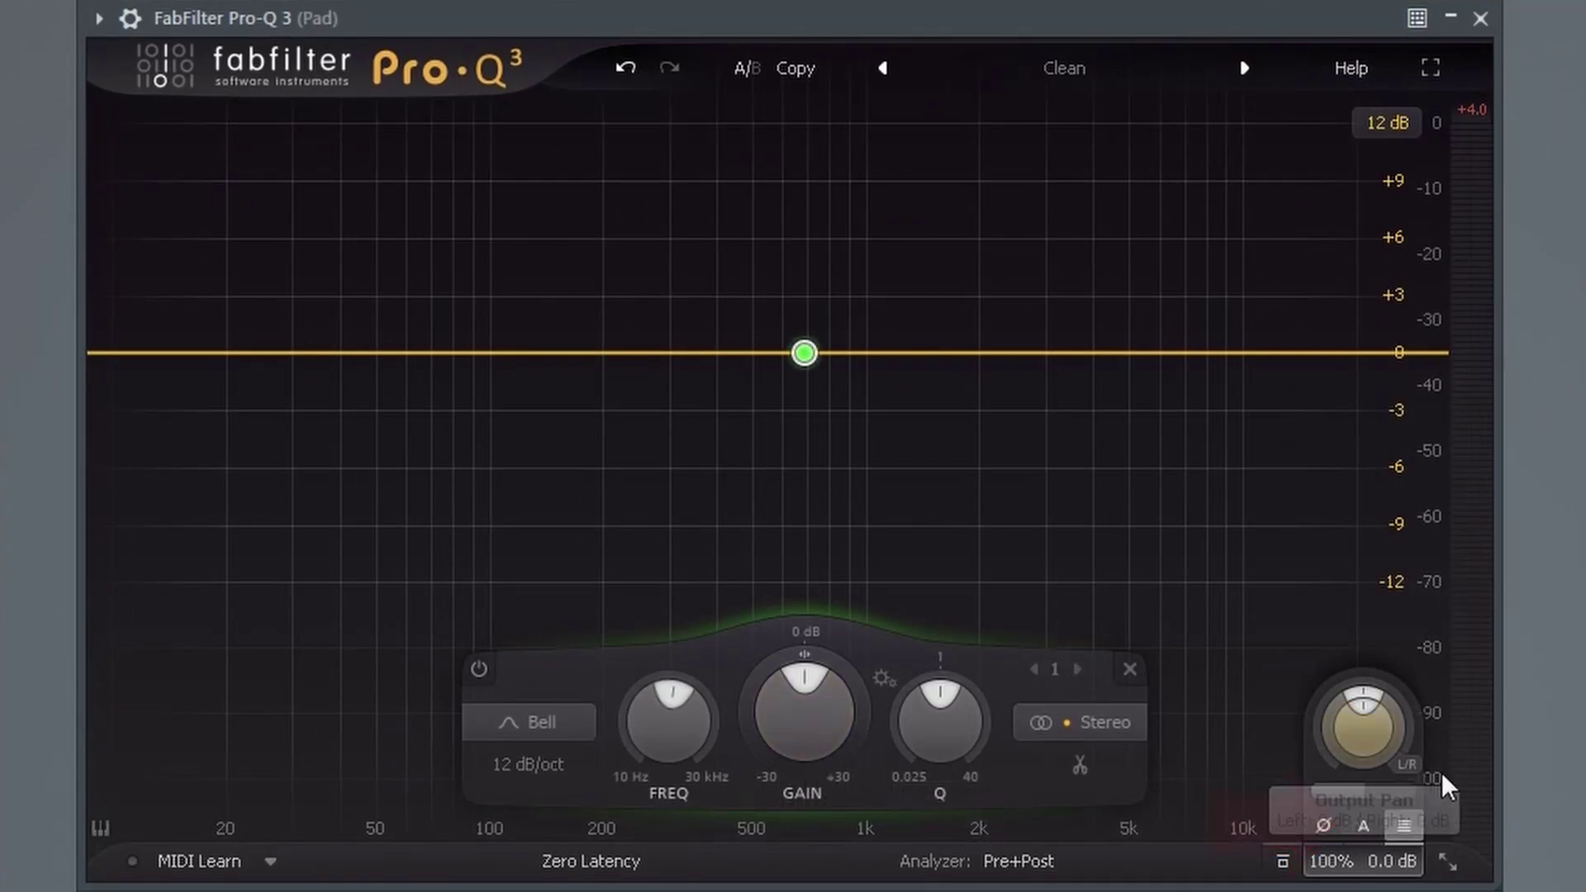
Turn on Auto Gain, resume playback, and sweep the bell band through the mids with a boost of up to about 9.6 dB
click(1363, 825)
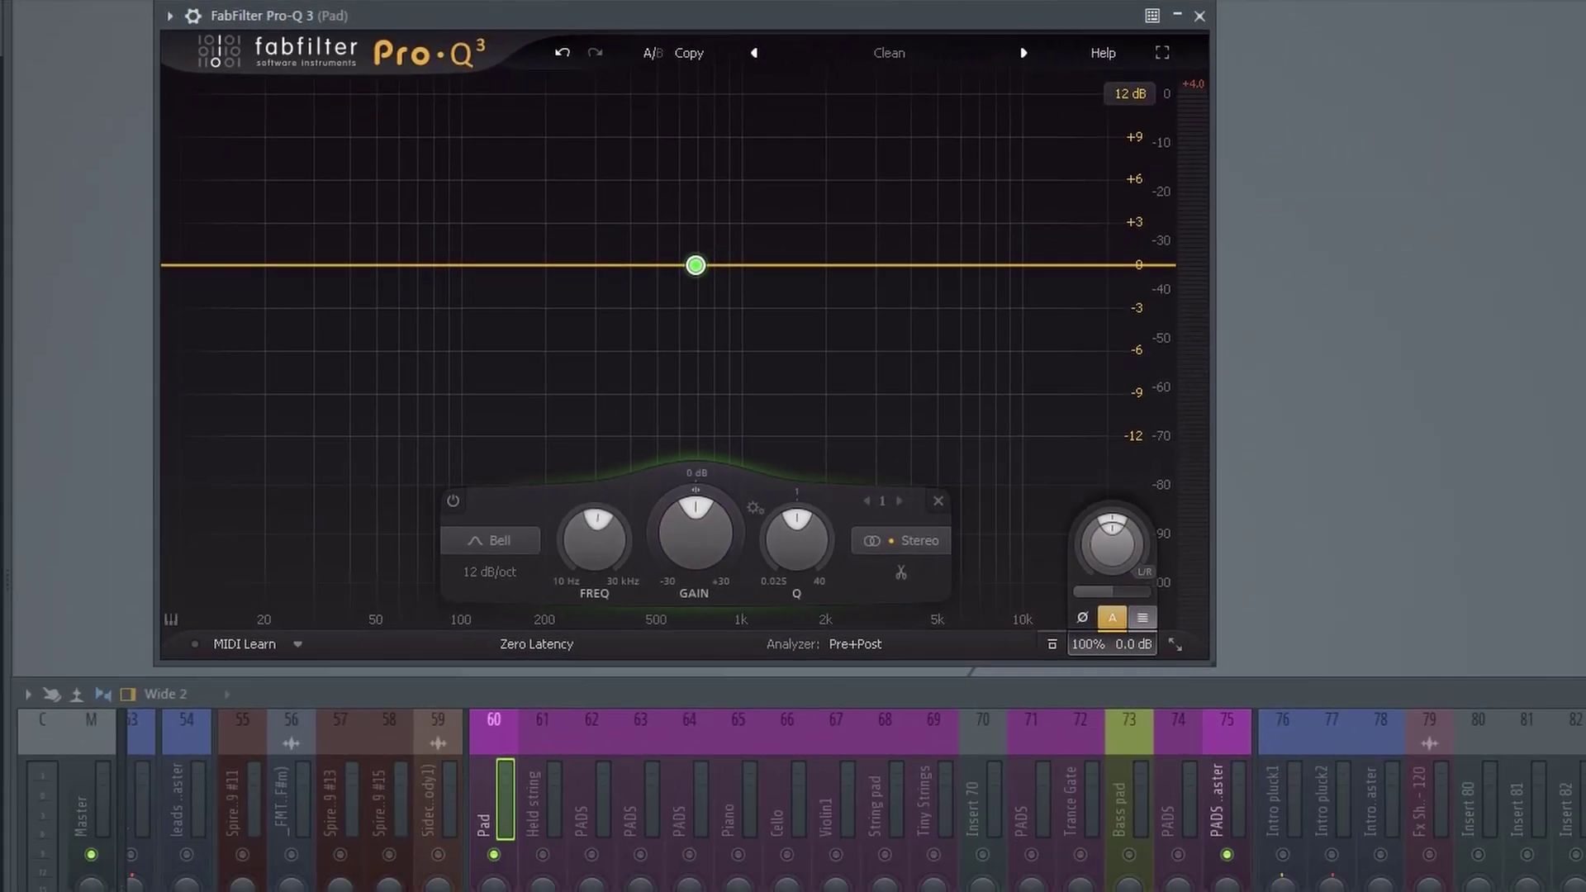
key(space)
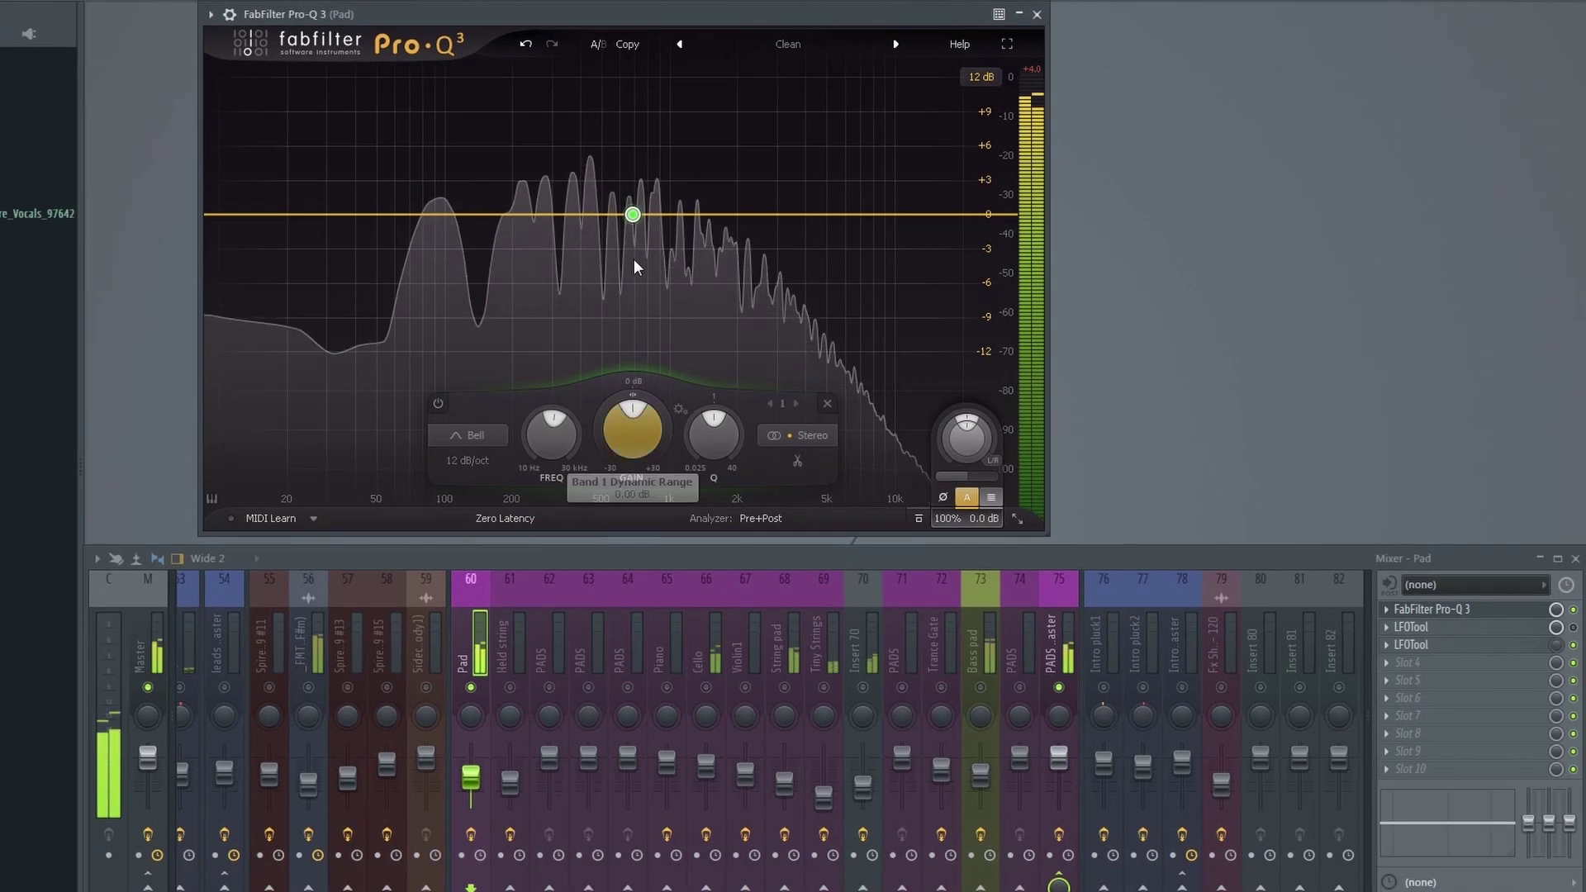
mouse_move(632, 216)
mouse_down()
mouse_move(587, 124)
mouse_move(570, 132)
mouse_move(560, 107)
mouse_move(490, 118)
mouse_move(488, 79)
mouse_move(640, 80)
mouse_move(632, 90)
mouse_move(665, 99)
mouse_move(725, 88)
mouse_move(467, 114)
mouse_move(602, 110)
mouse_up()
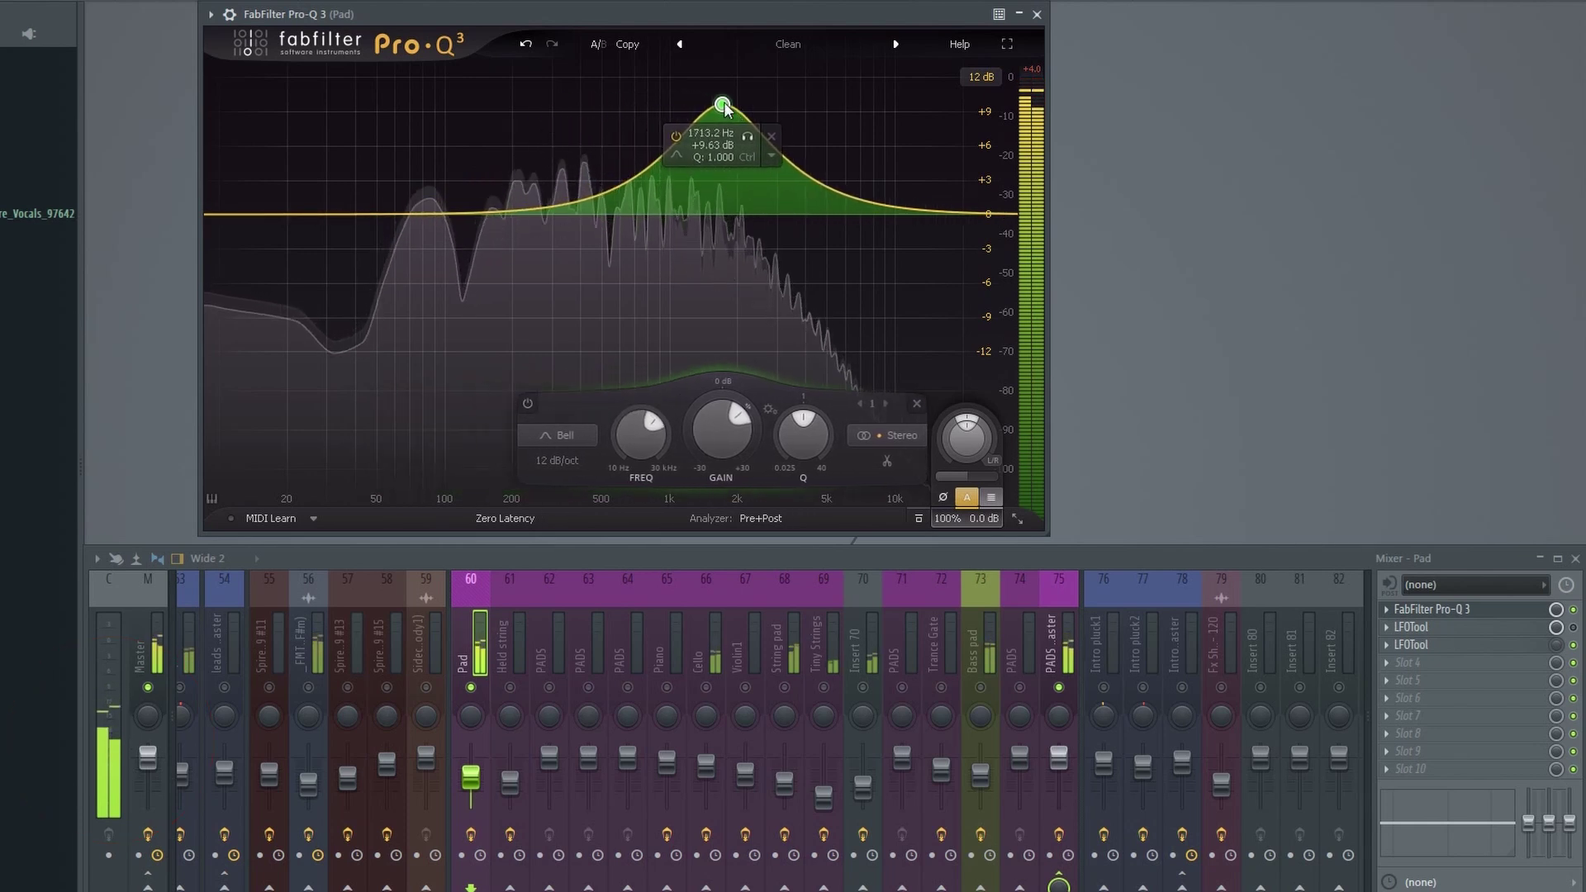
drag(699, 113, 606, 180)
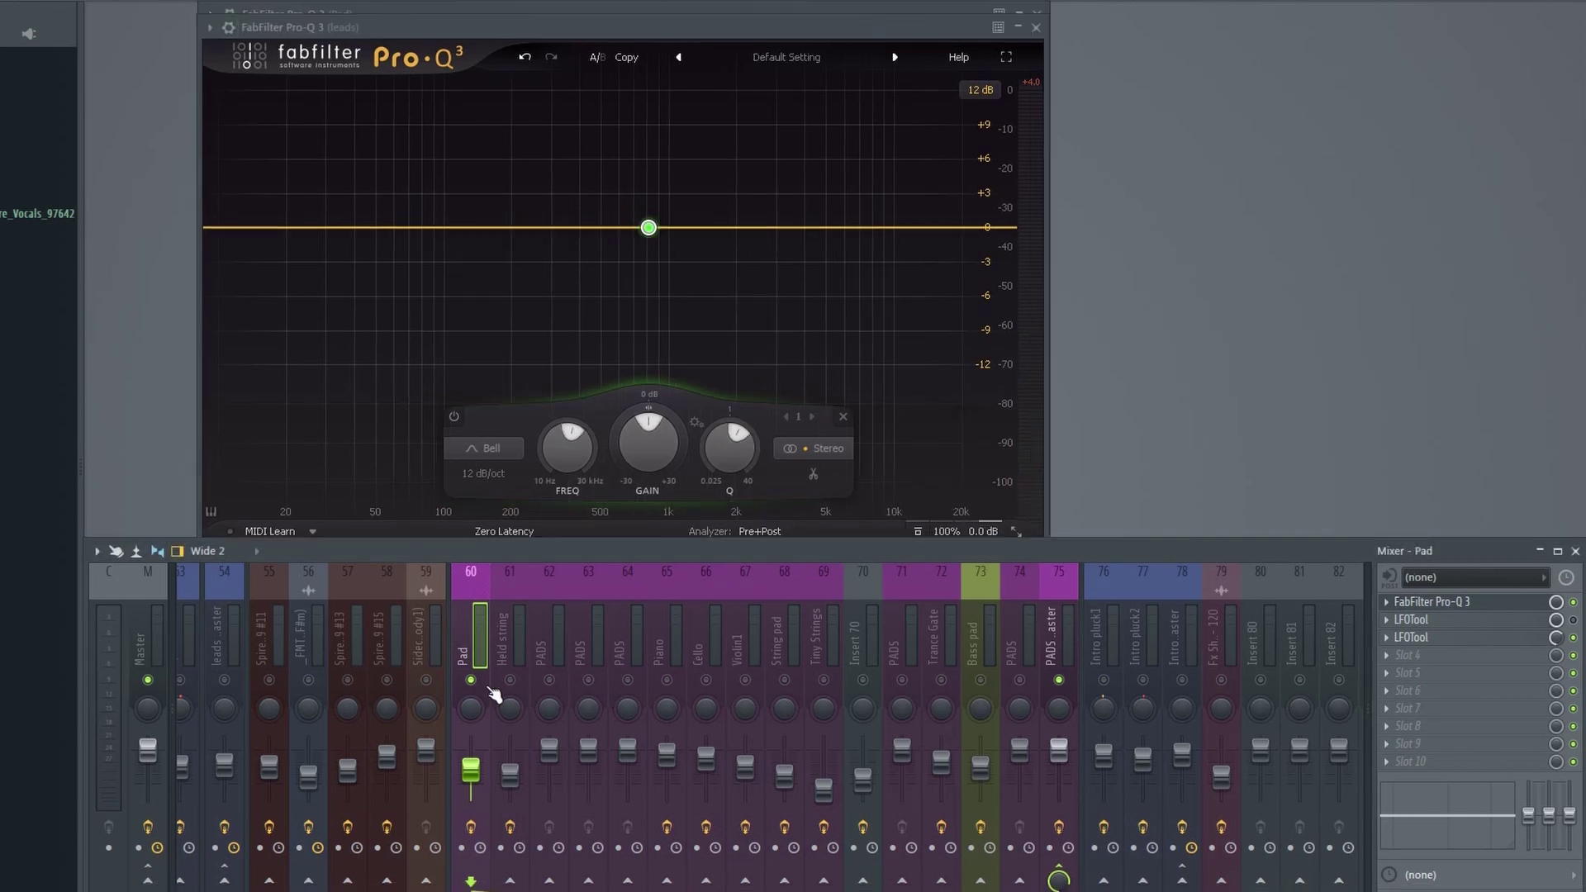
Unsolo the Pad track, start playback, solo the Spire track on insert 49, and open its FabFilter Pro-Q 3
right_click(477, 681)
key(space)
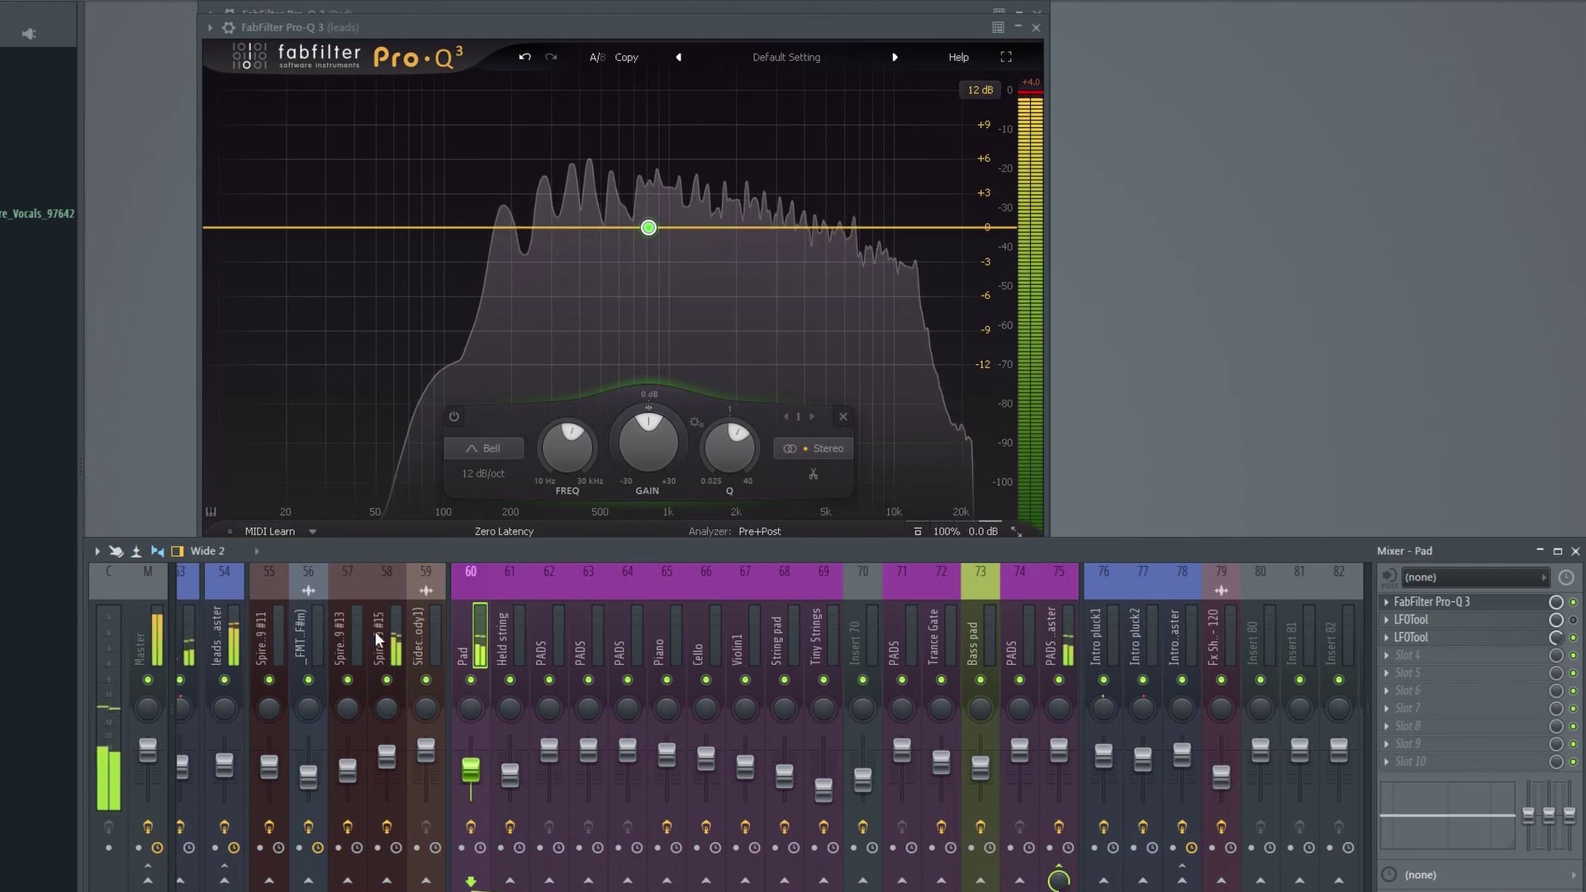
scroll(375, 631, up, 6)
right_click(531, 680)
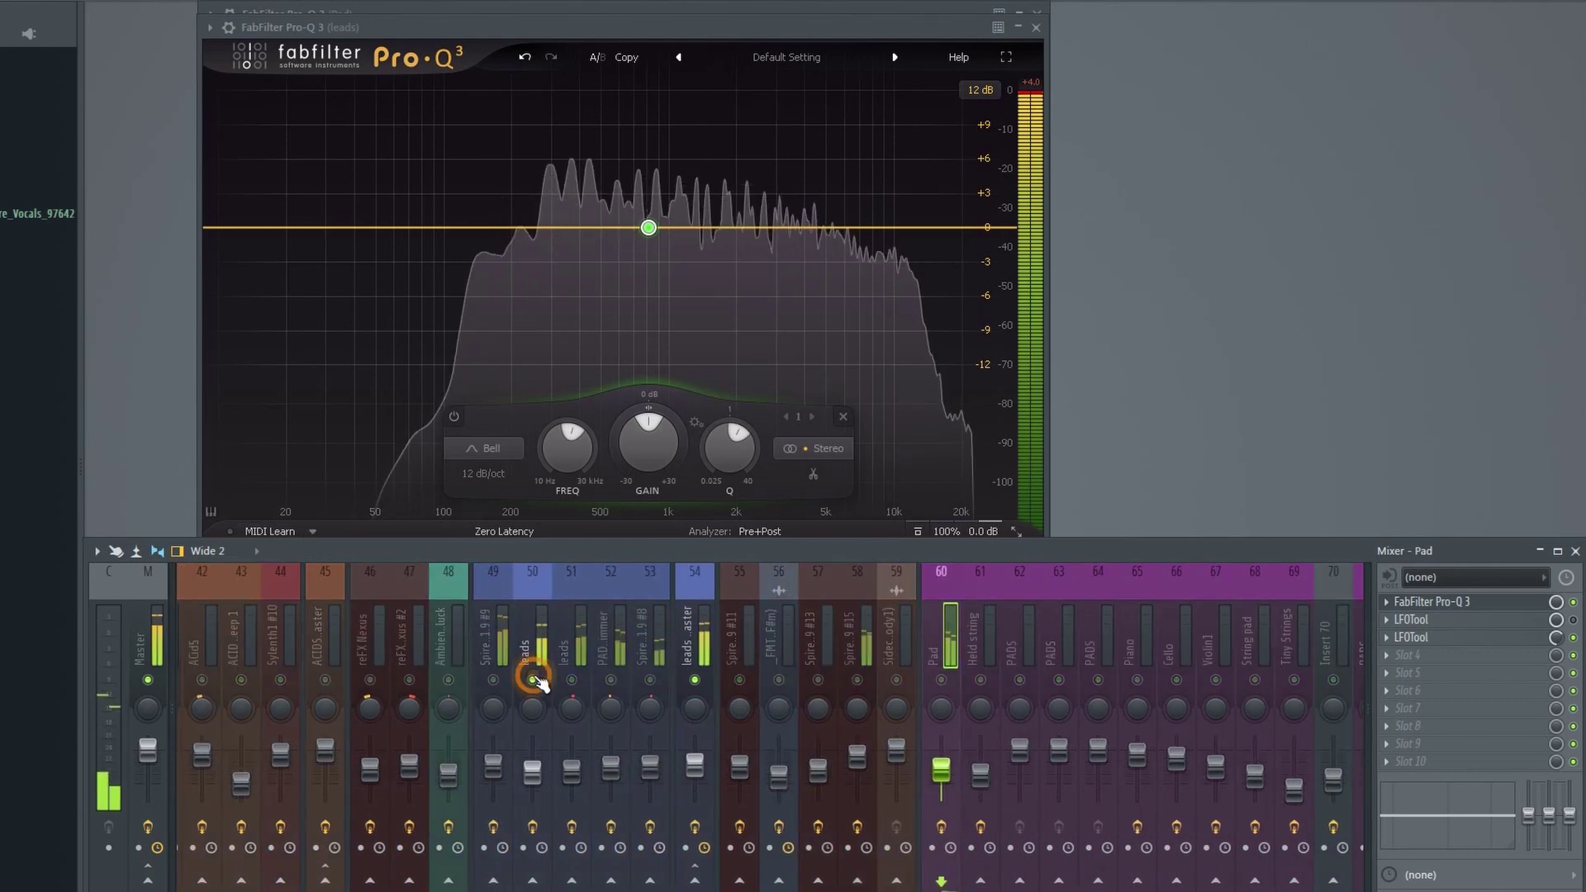
right_click(493, 680)
click(486, 631)
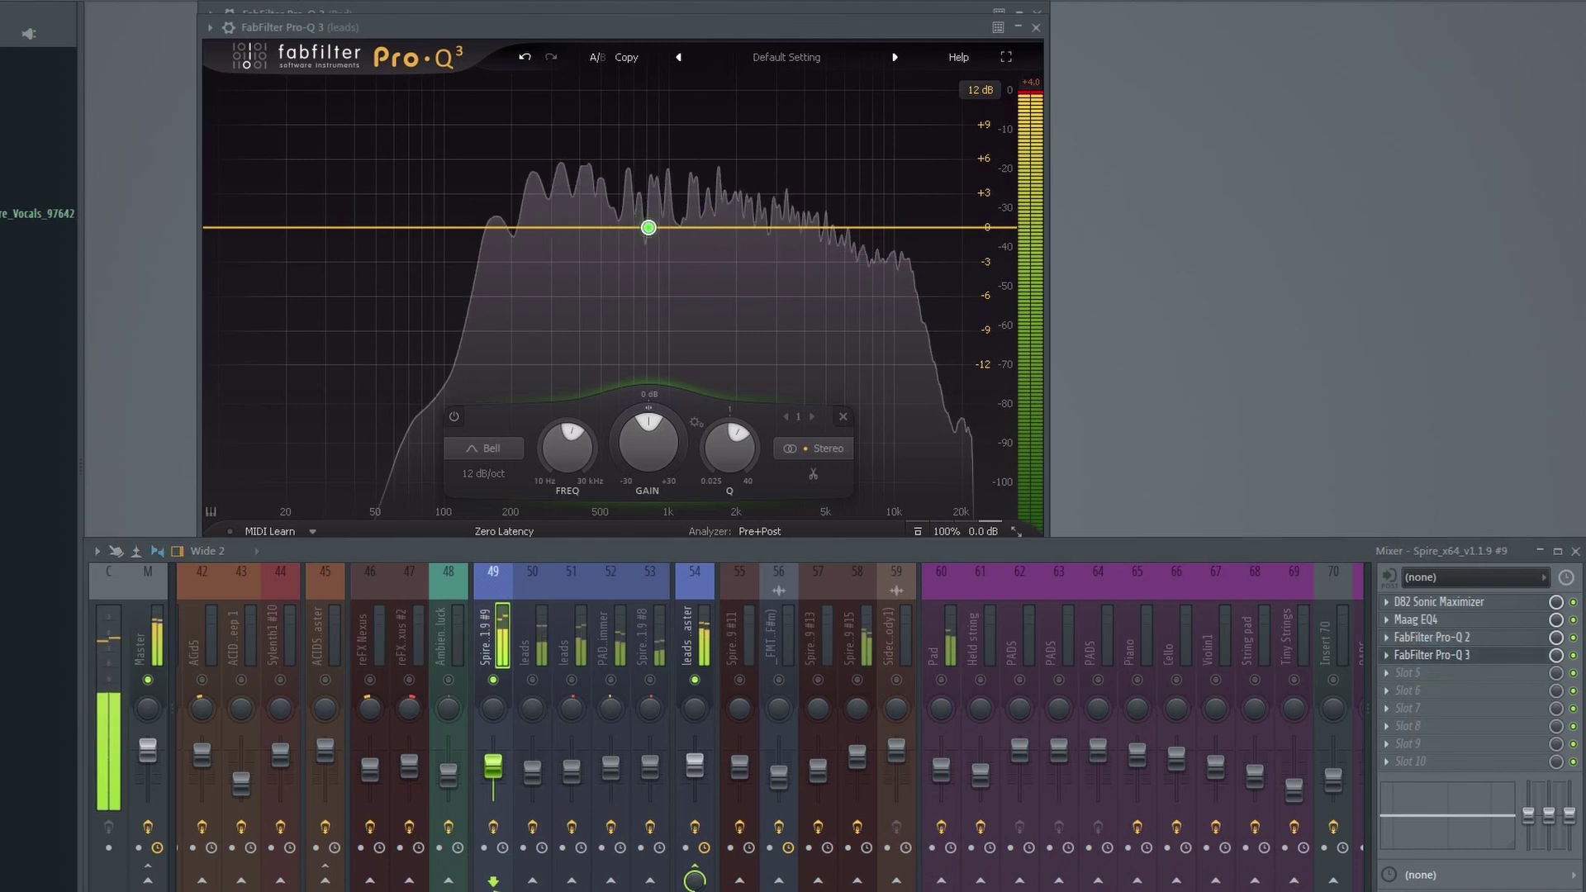
click(1432, 654)
drag(756, 52, 930, 42)
Add a bell band at about 2.46 kHz, sweep it upward while soloing it, and adjust its Q
click(767, 241)
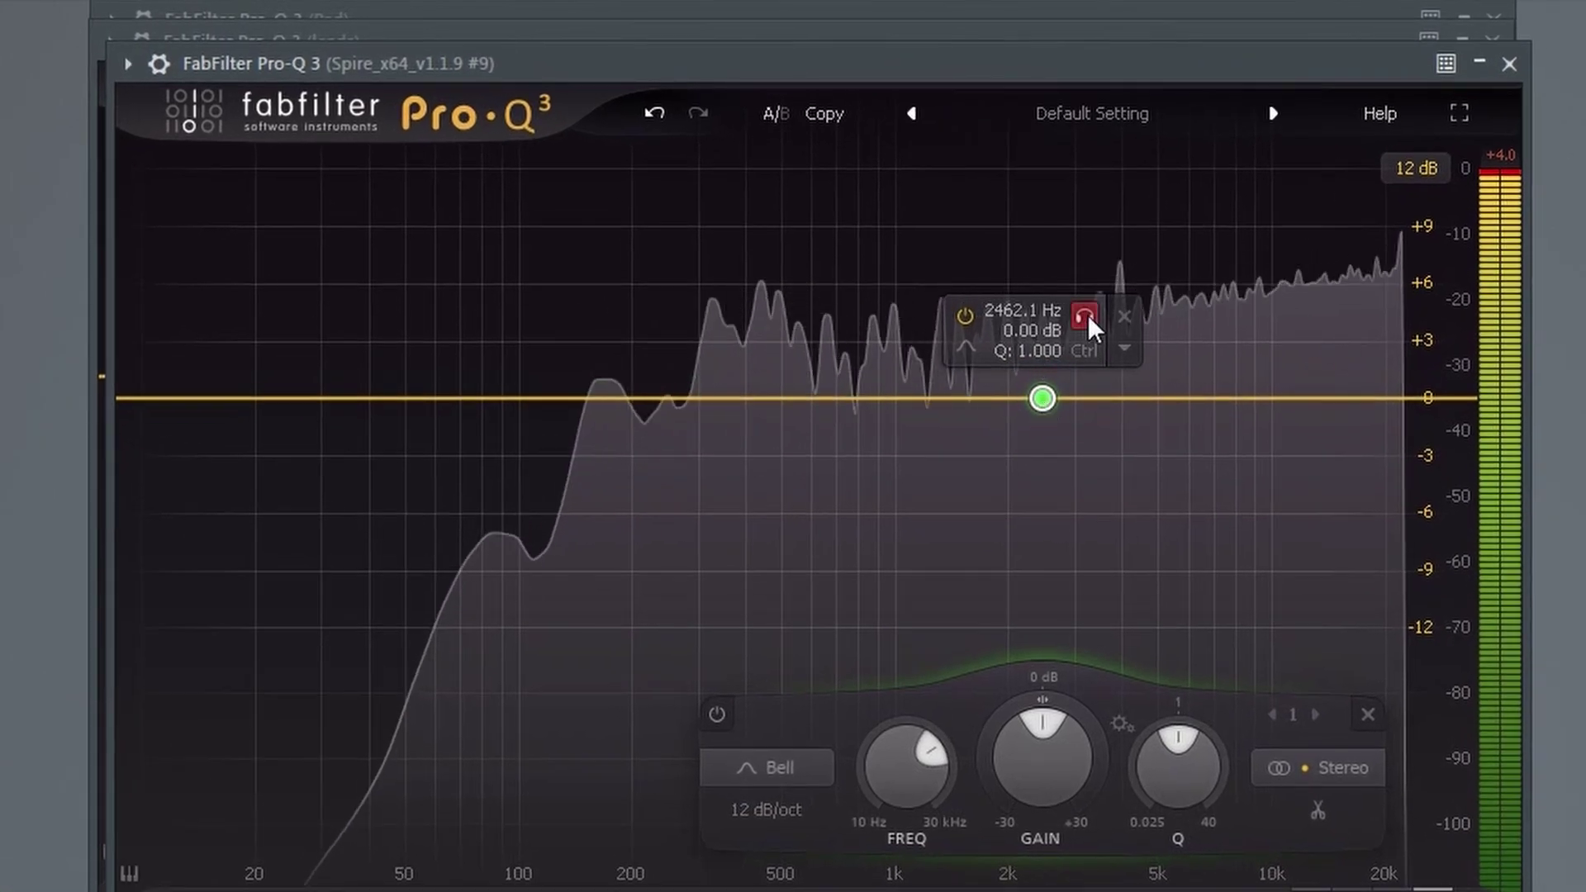
drag(1088, 313, 1153, 421)
scroll(1060, 417, up, 5)
scroll(1088, 416, up, 4)
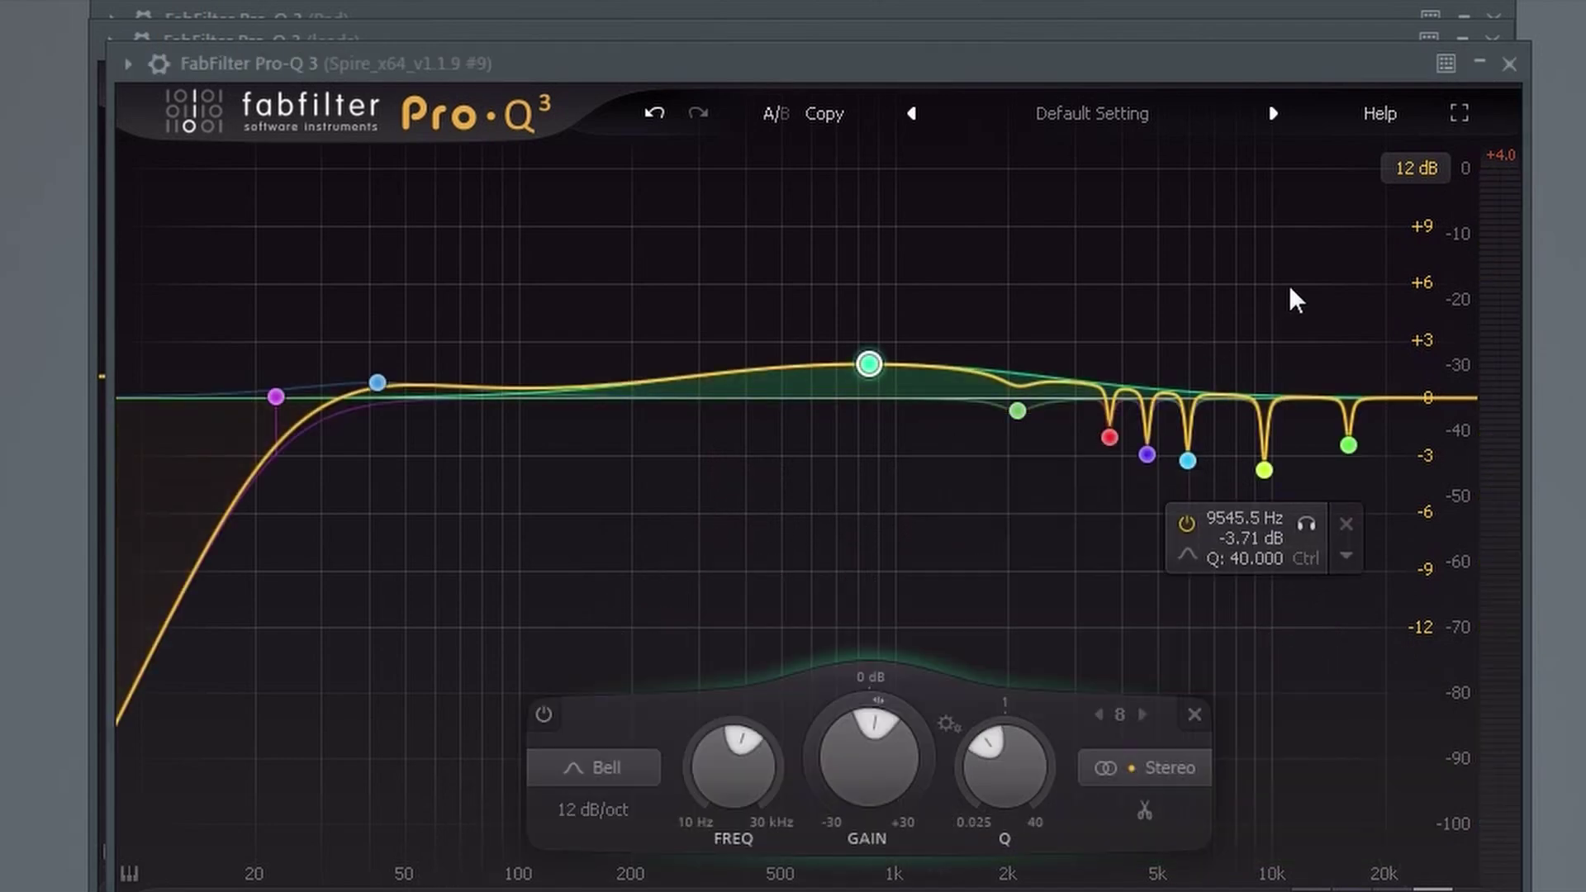
Select the seven bands above 500 Hz together and shift their frequencies and gains as a group
drag(1373, 246, 678, 641)
mouse_move(1181, 464)
mouse_down()
mouse_move(1032, 484)
mouse_move(1186, 473)
mouse_move(1184, 433)
mouse_move(1184, 470)
mouse_up()
scroll(1102, 735, down, 3)
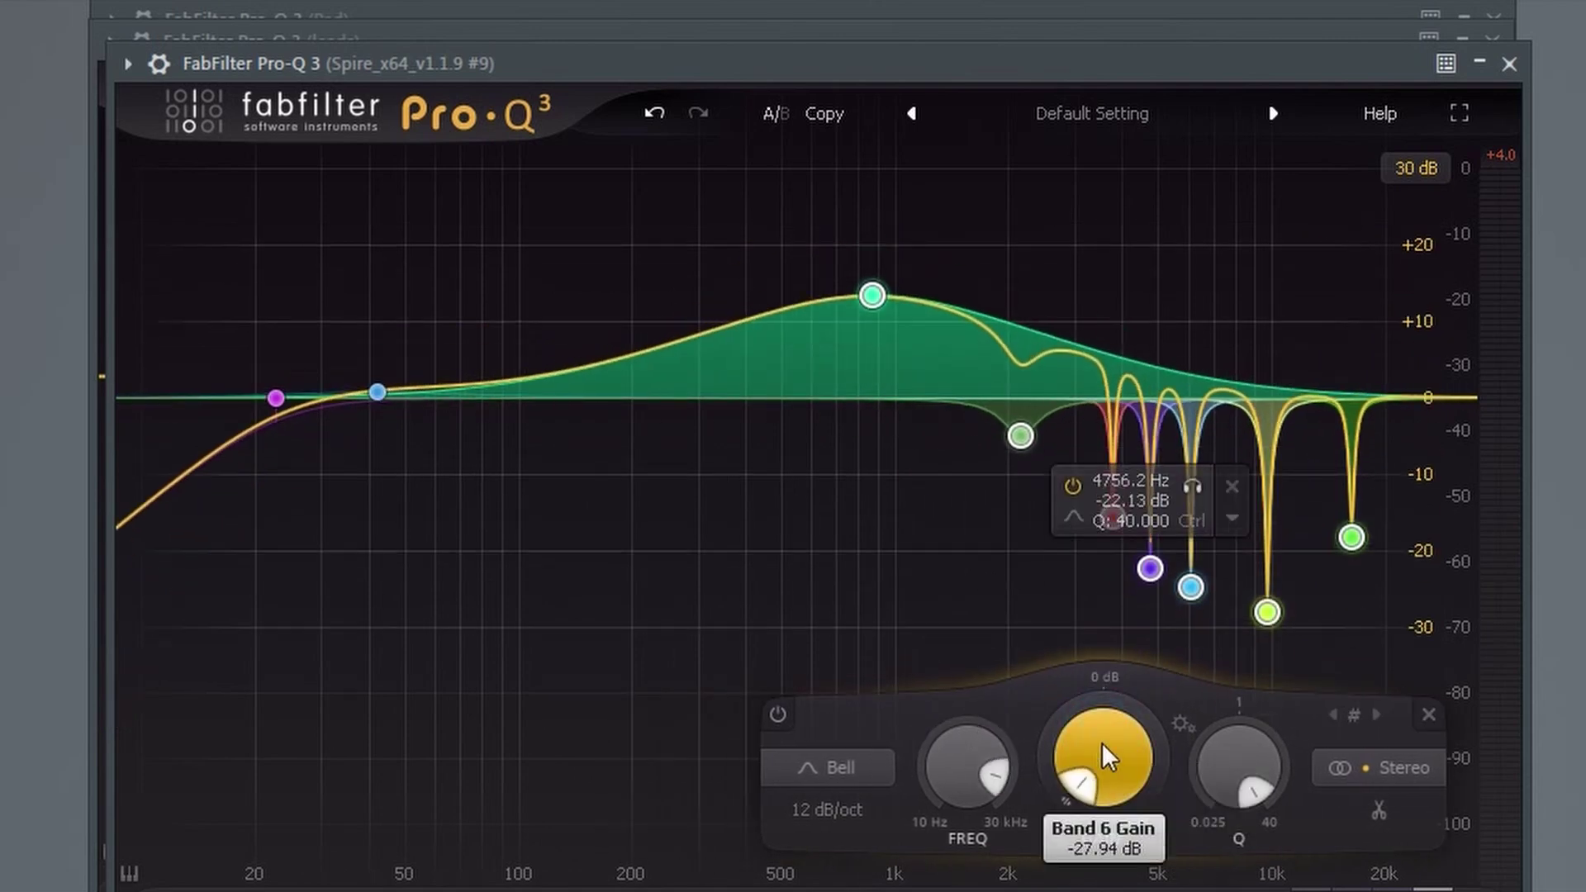
mouse_move(1103, 732)
mouse_down()
mouse_move(1149, 672)
mouse_move(1098, 733)
mouse_up()
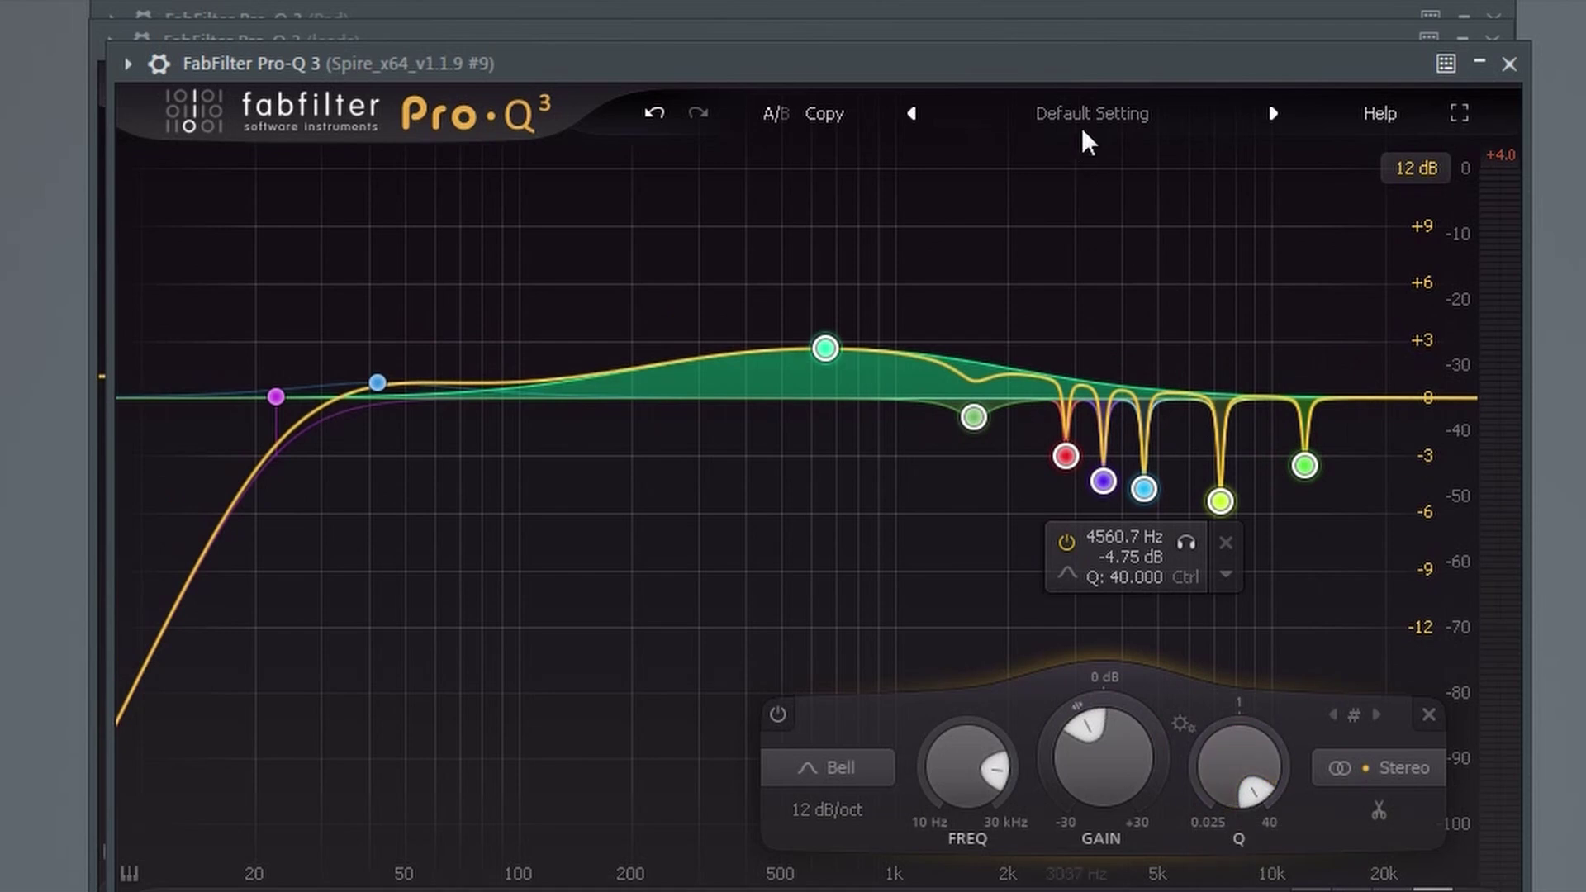
Load the Phone preset and show the piano keyboard in place of the frequency scale
click(1088, 117)
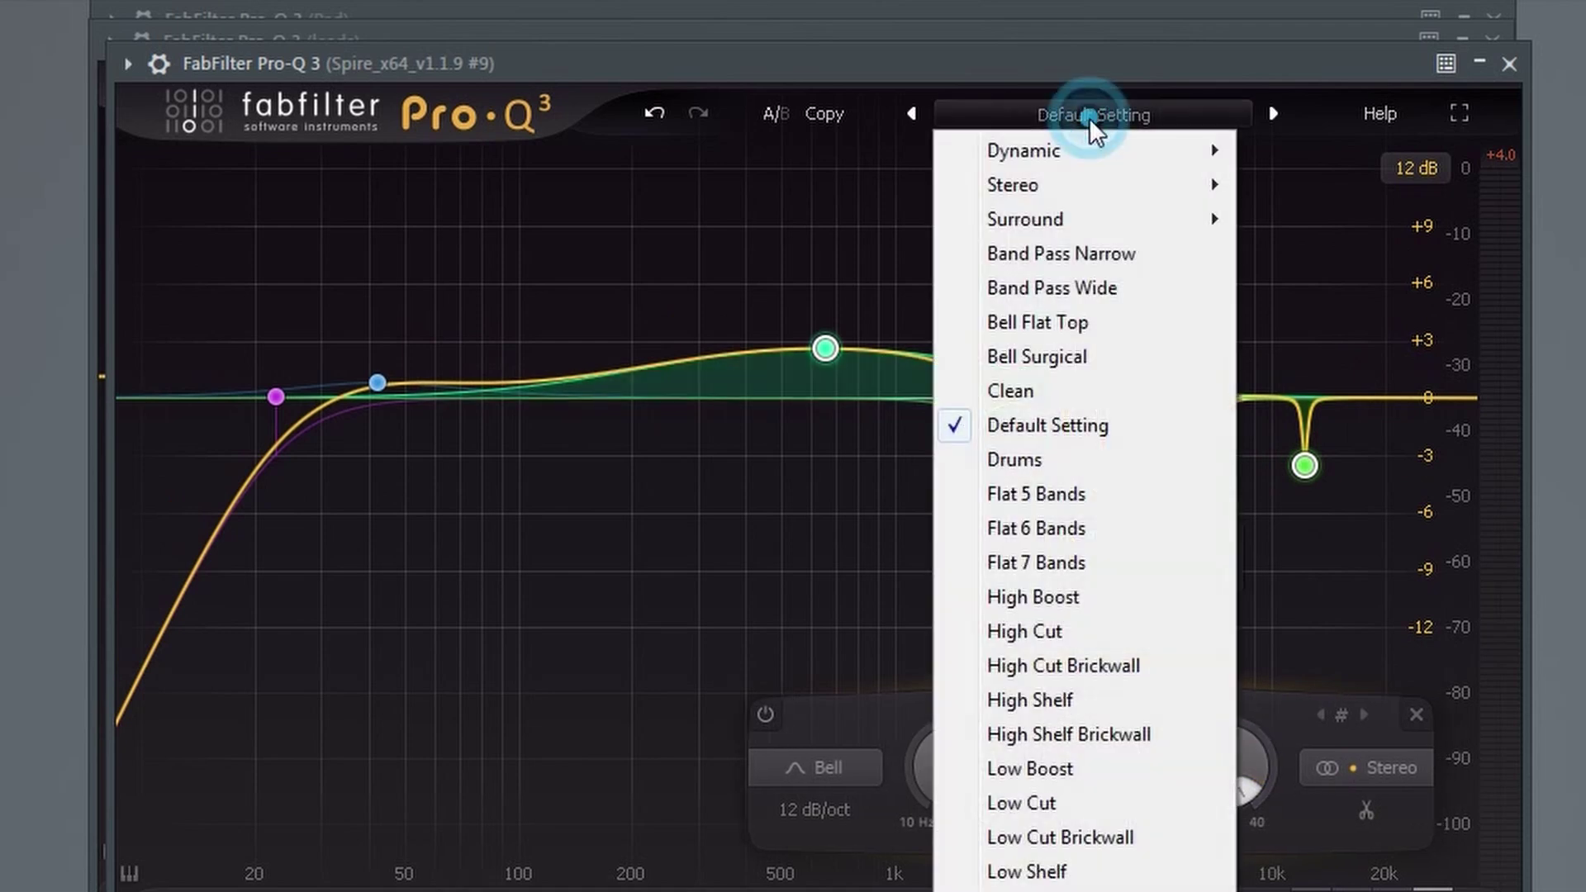
click(1040, 633)
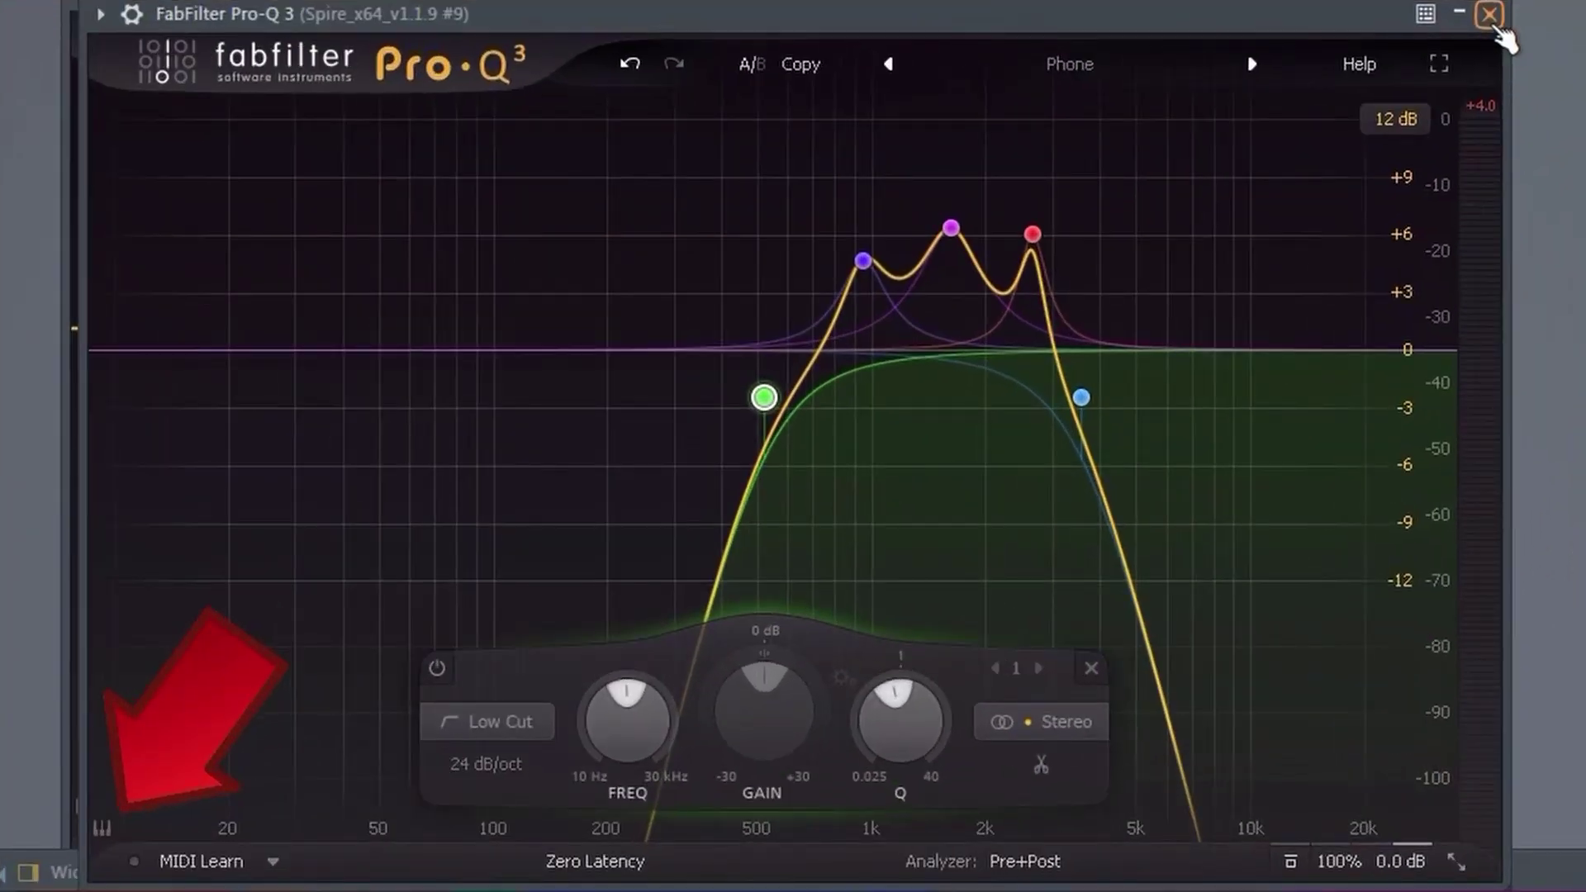
click(101, 828)
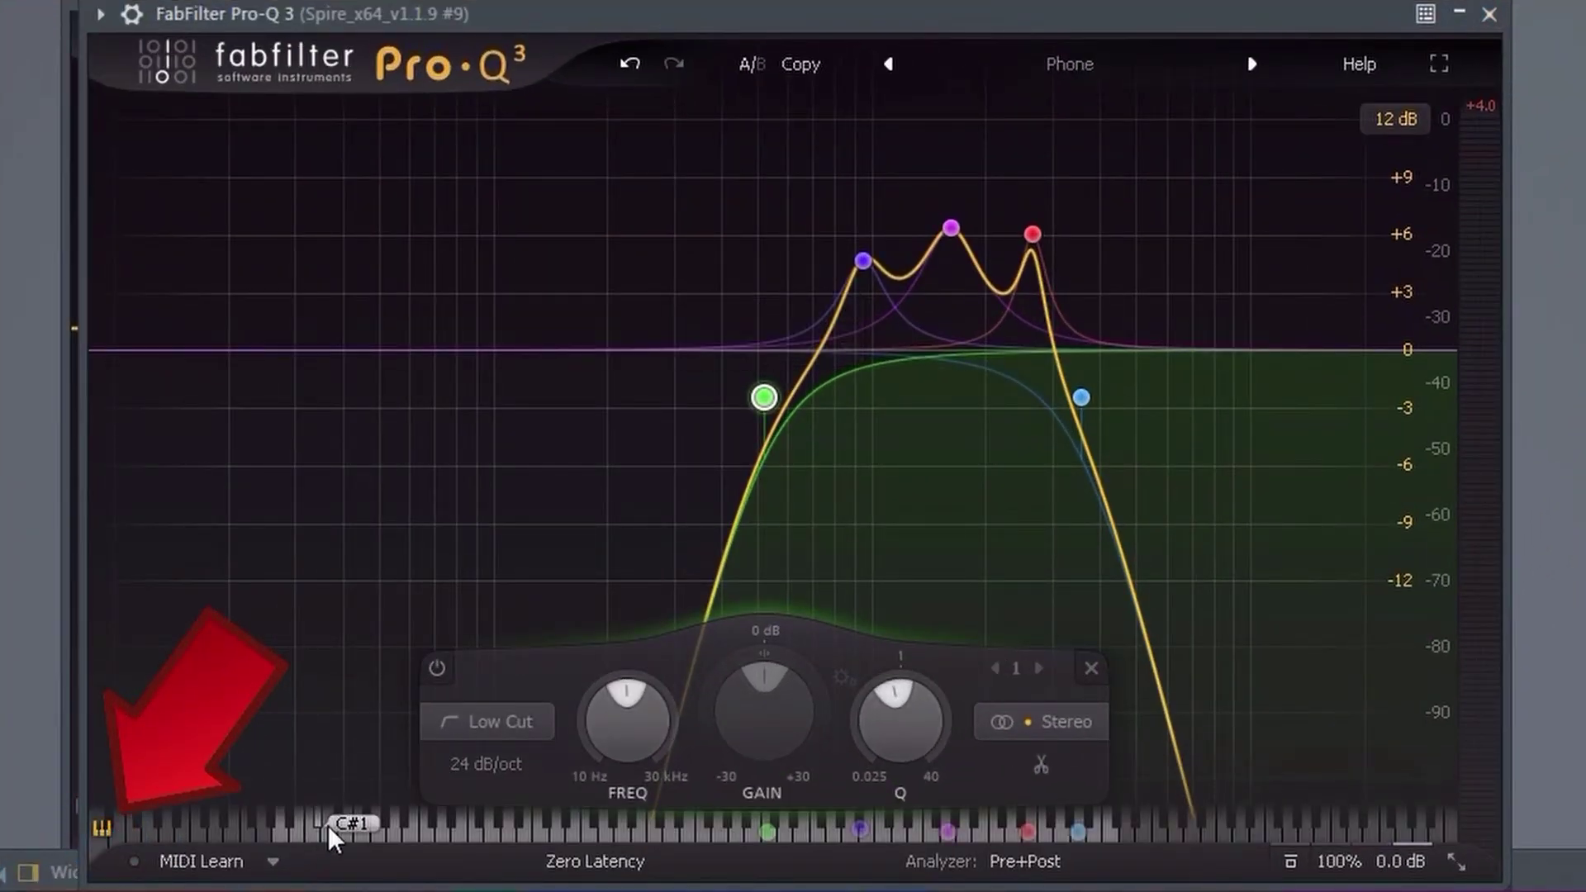
Lower the low cut band to about 34 Hz, add a bell band boosted about 2 dB near 90 Hz, and close the plugin window
drag(764, 397, 311, 390)
click(431, 348)
drag(438, 343, 475, 312)
scroll(464, 238, up, 6)
click(1491, 14)
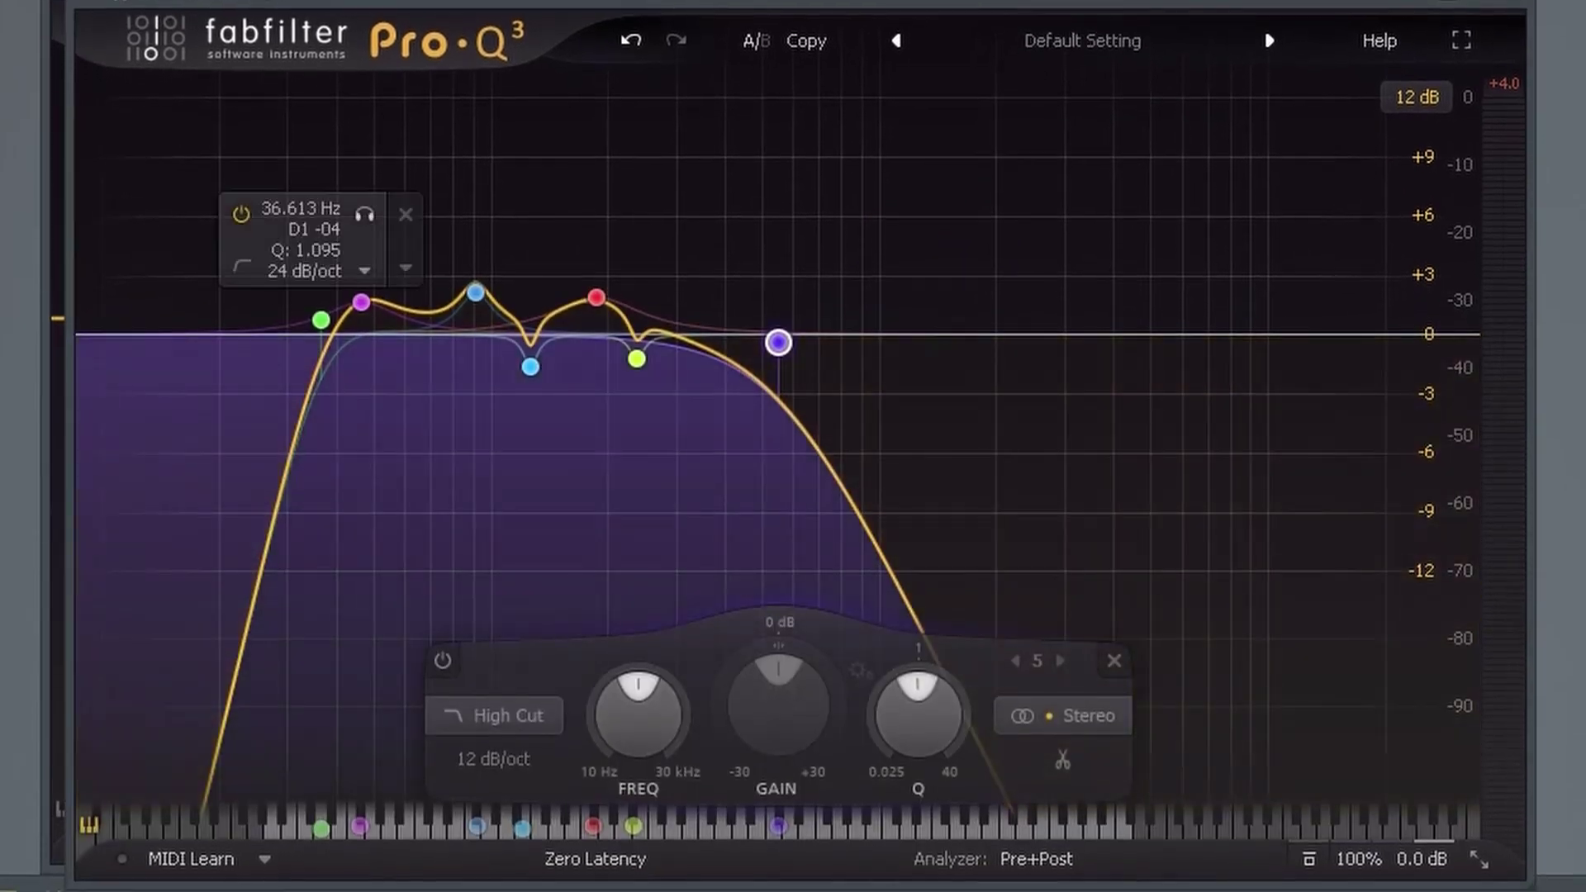
Set the frequency of the SUB track's narrow cut band near 128 Hz to 124 Hz
mouse_move(554, 403)
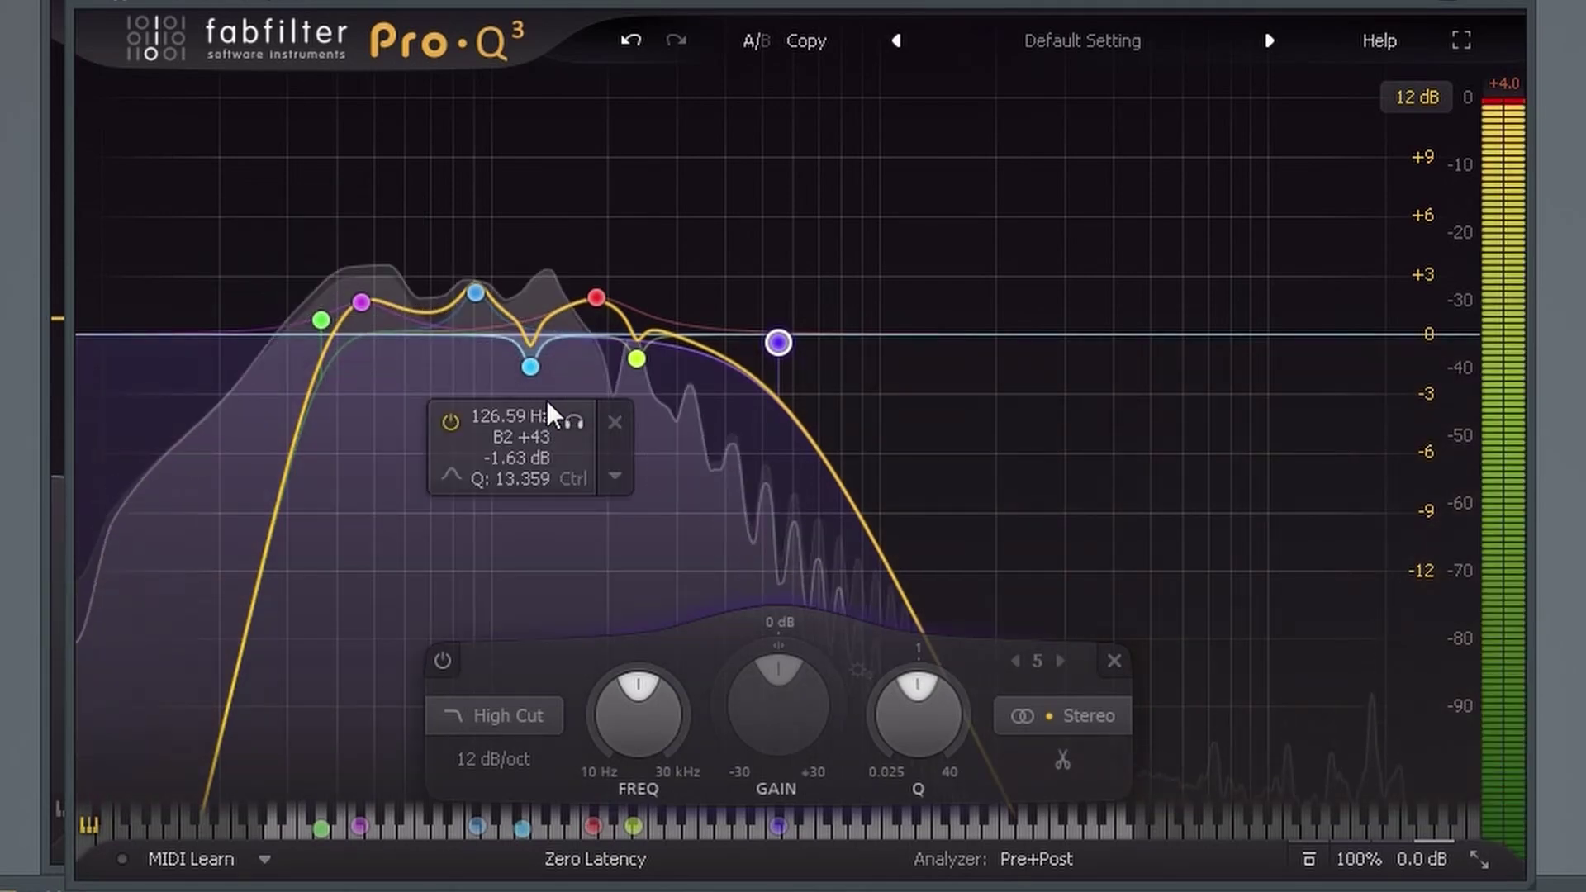
mouse_move(398, 568)
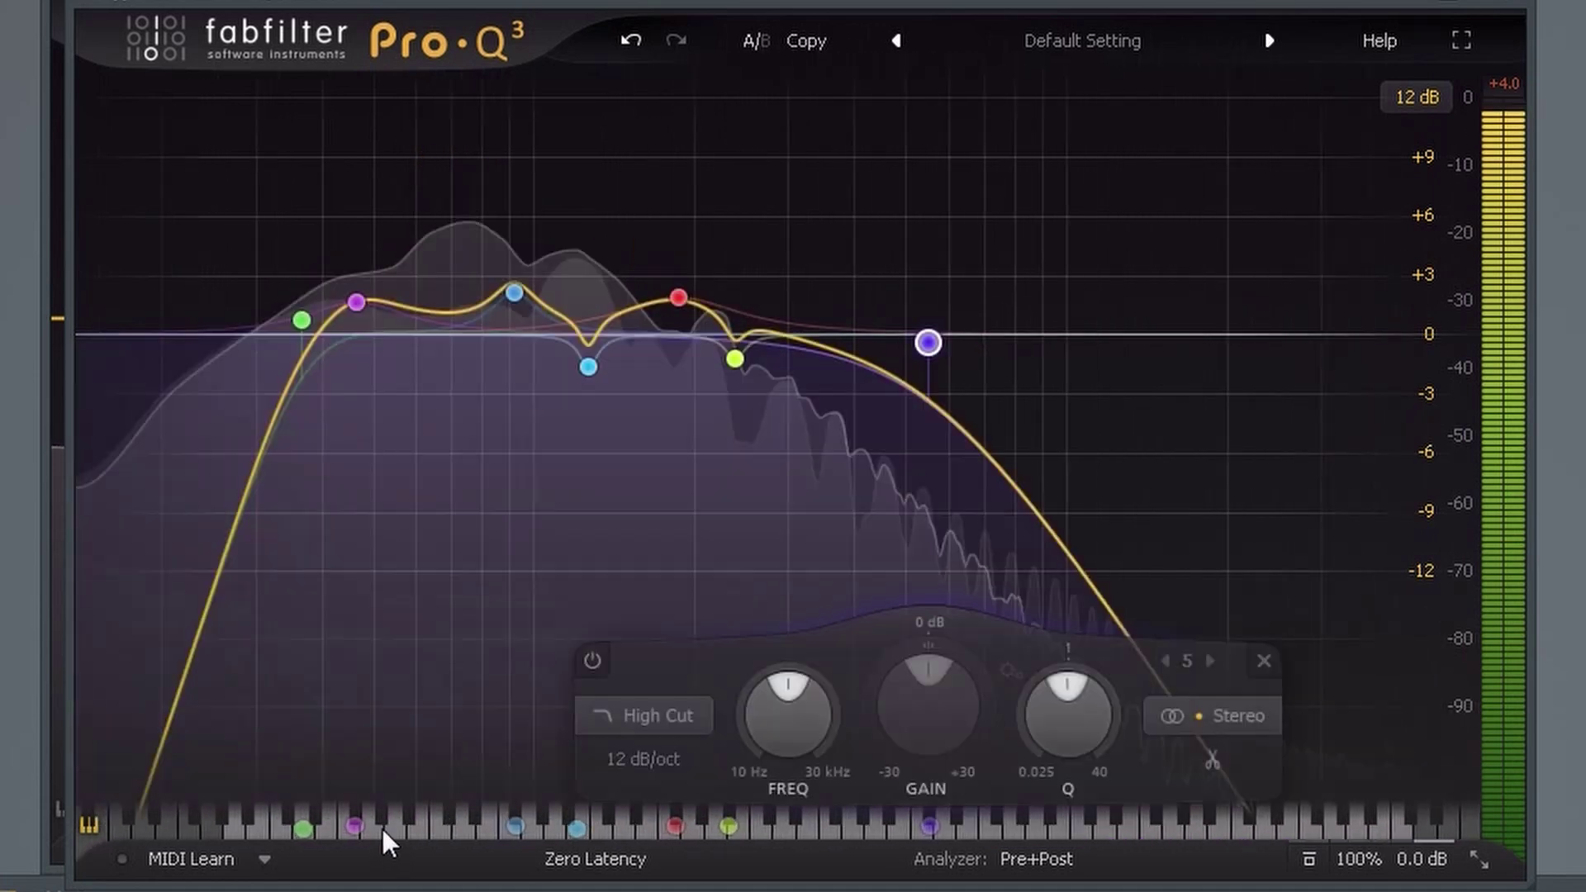
scroll(383, 829, up, 5)
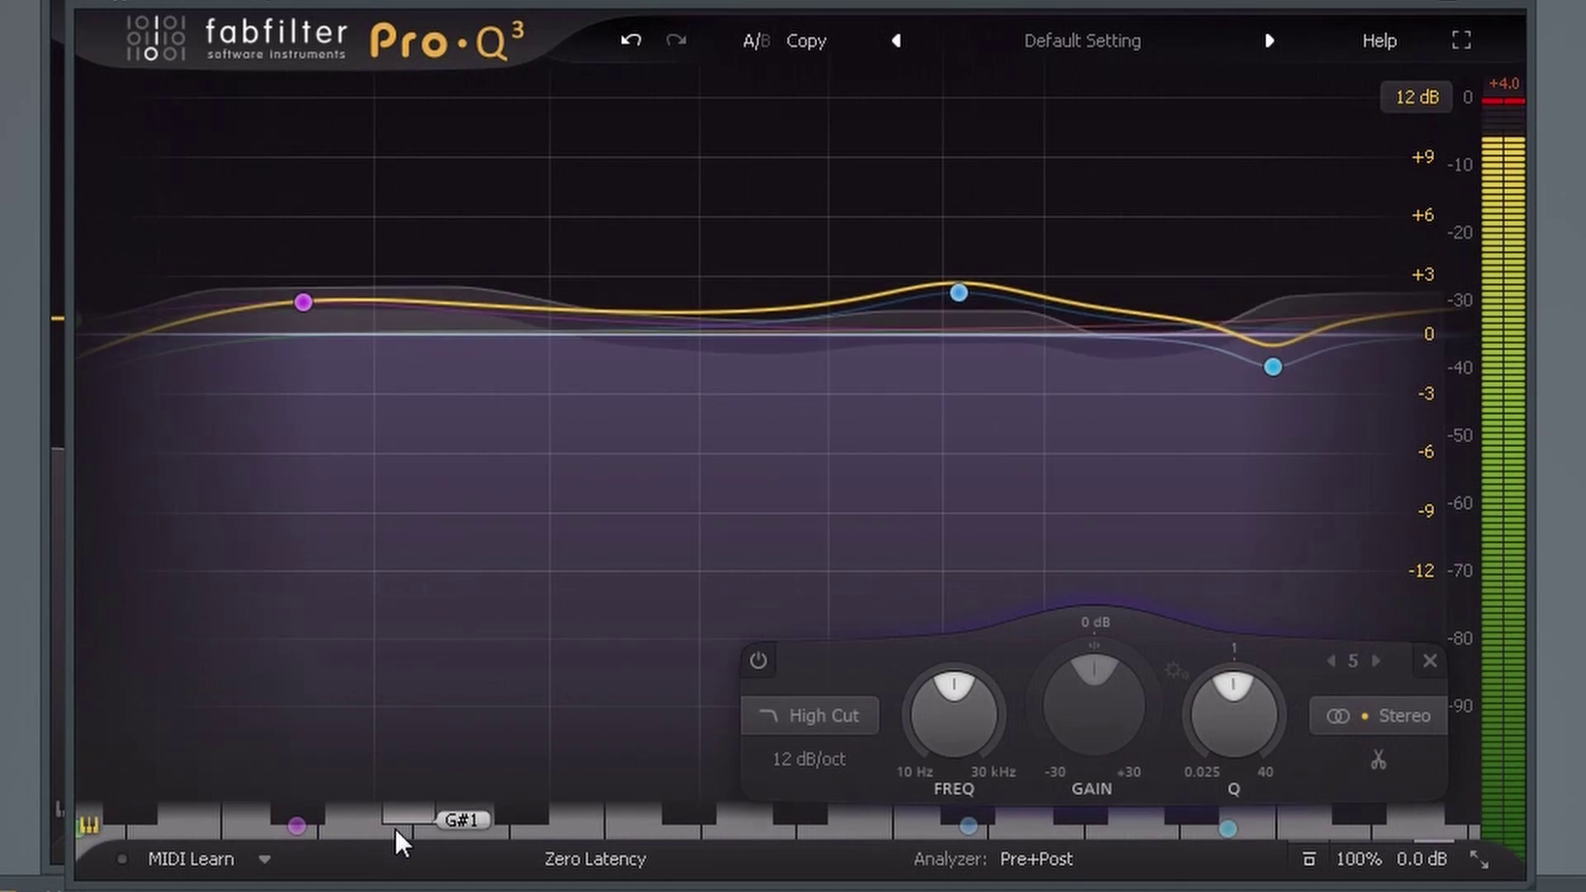
scroll(394, 829, down, 6)
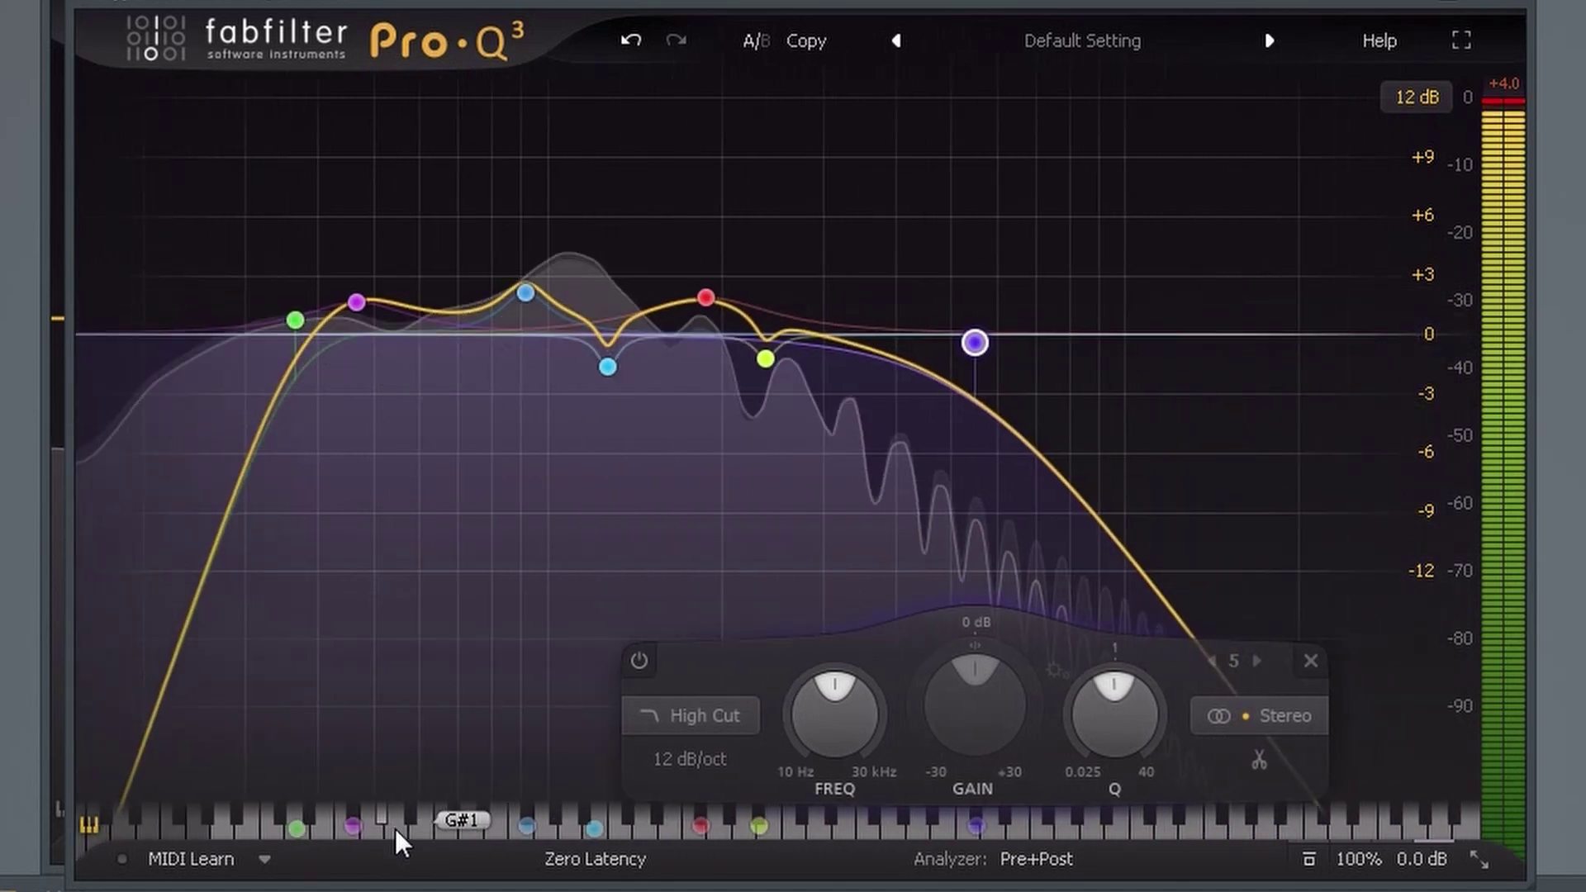
scroll(395, 829, down, 4)
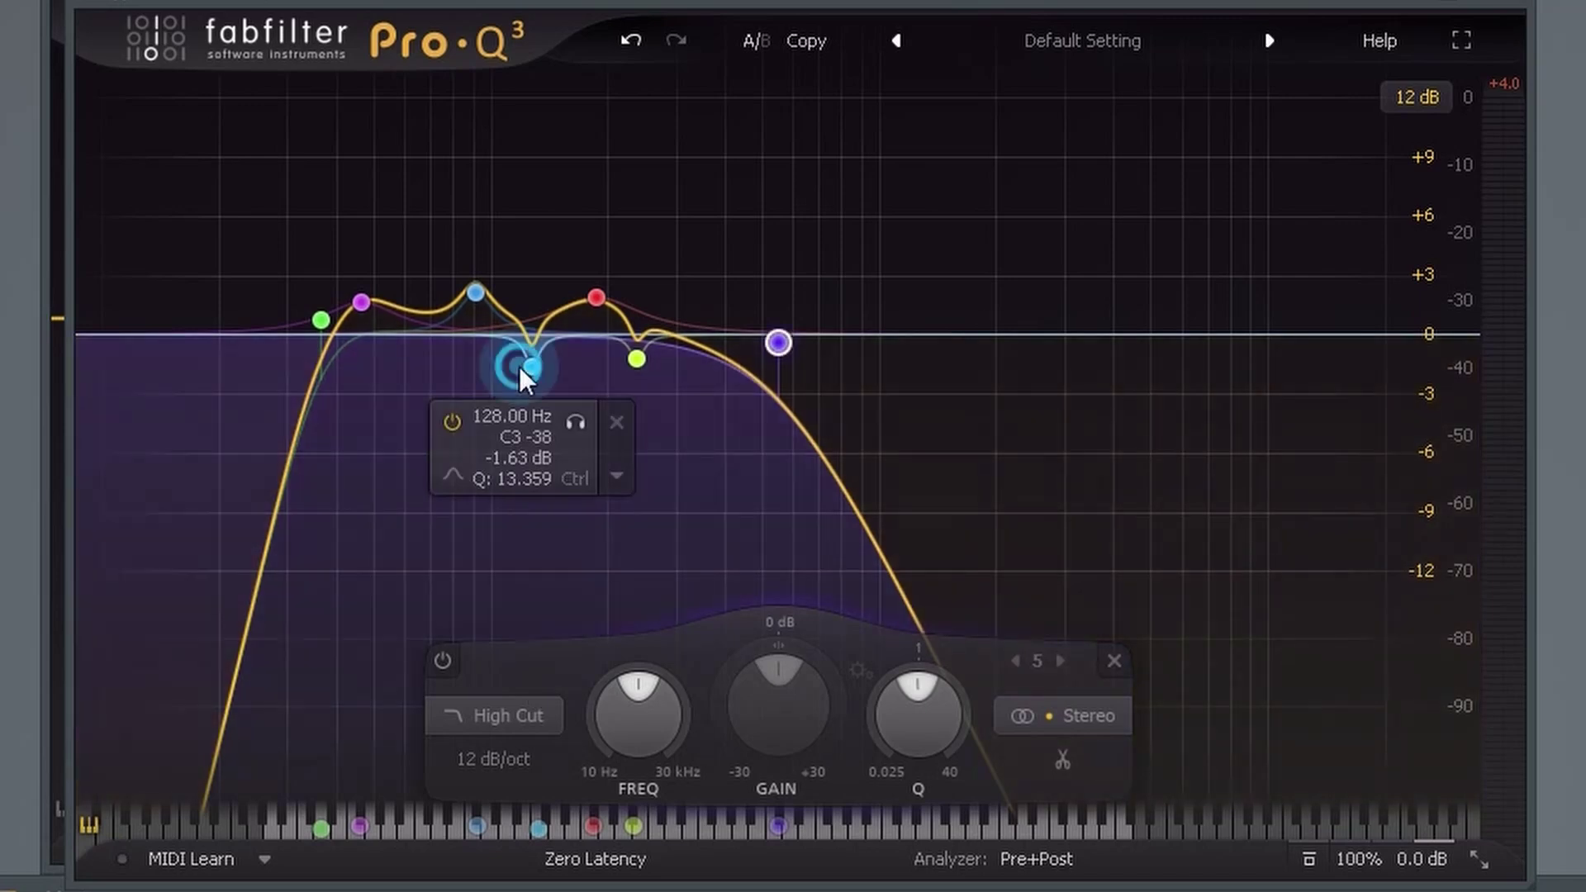
double_click(521, 369)
text(124)
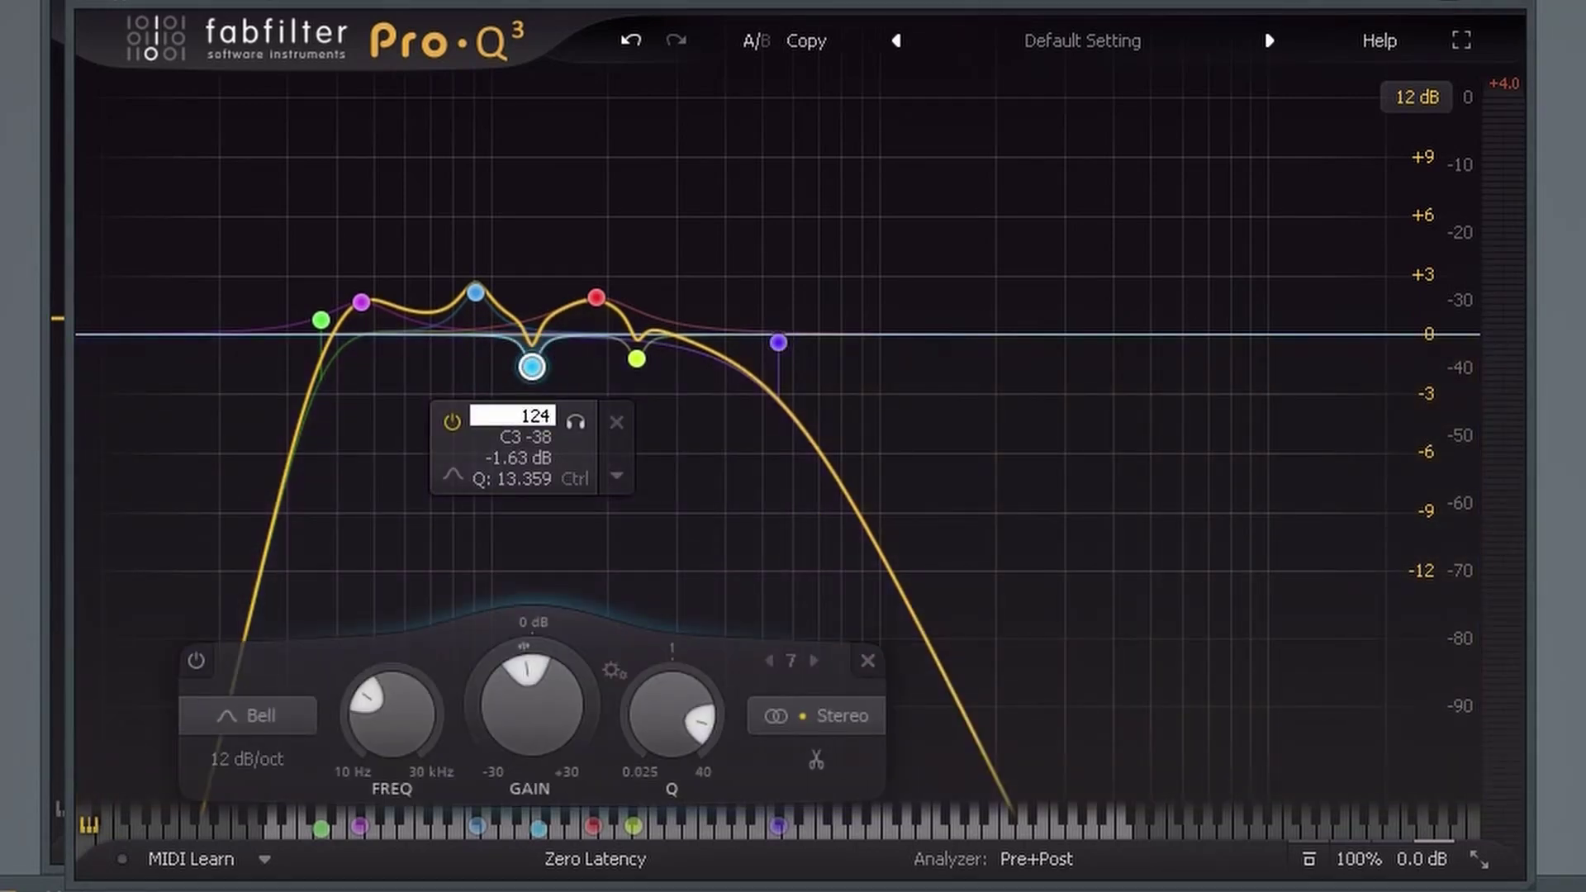
key(Return)
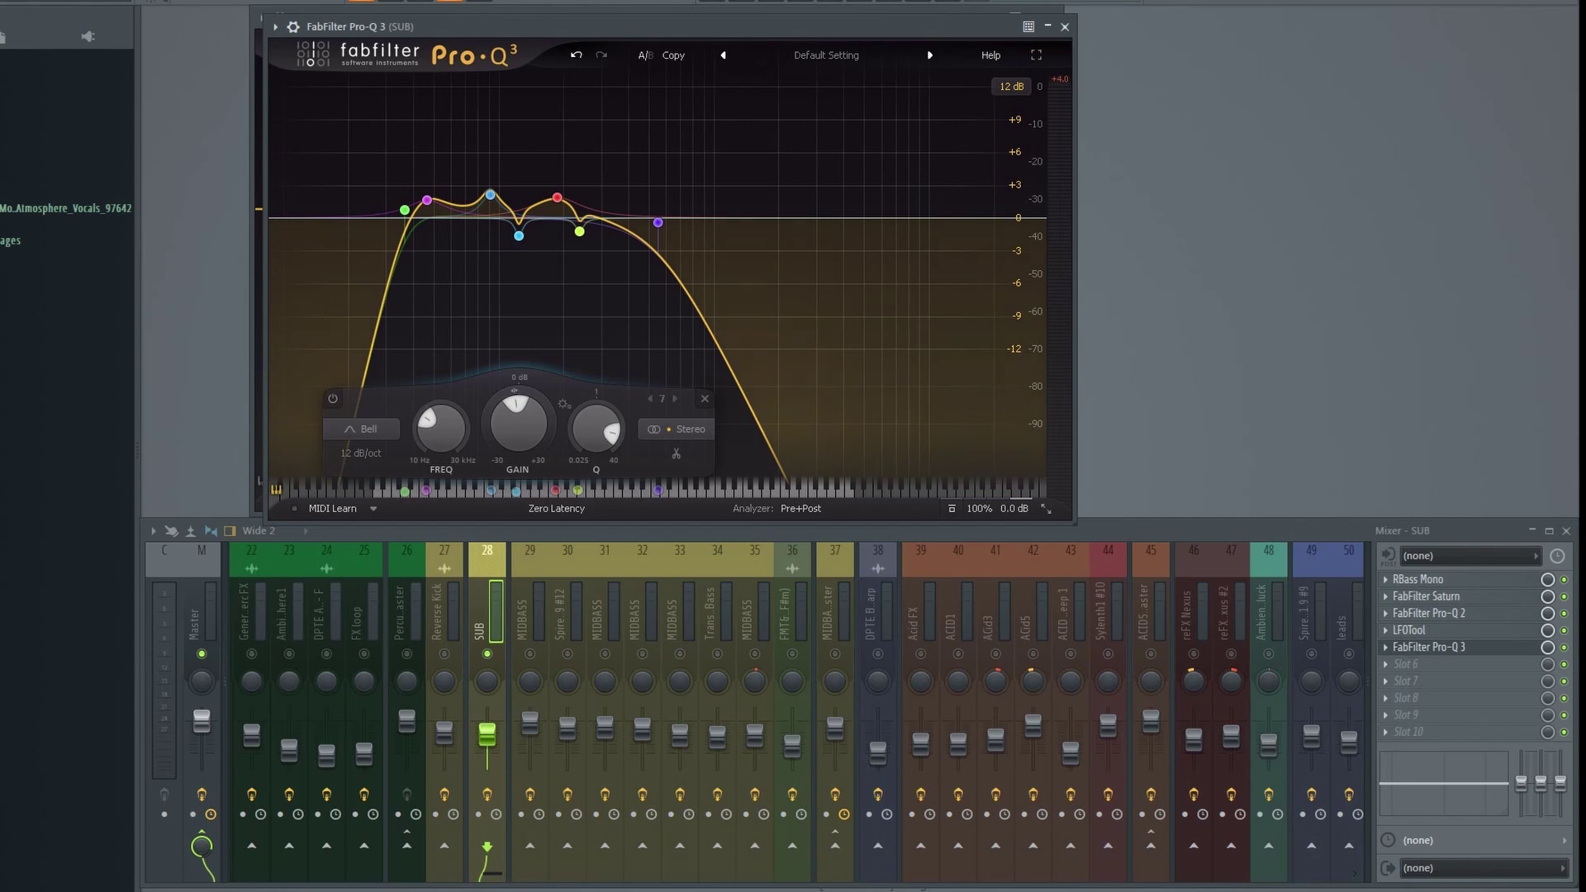
Overlay the side chain and Cello spectrums in the SUB track's analyzer, then turn the external spectrum off
right_click(489, 654)
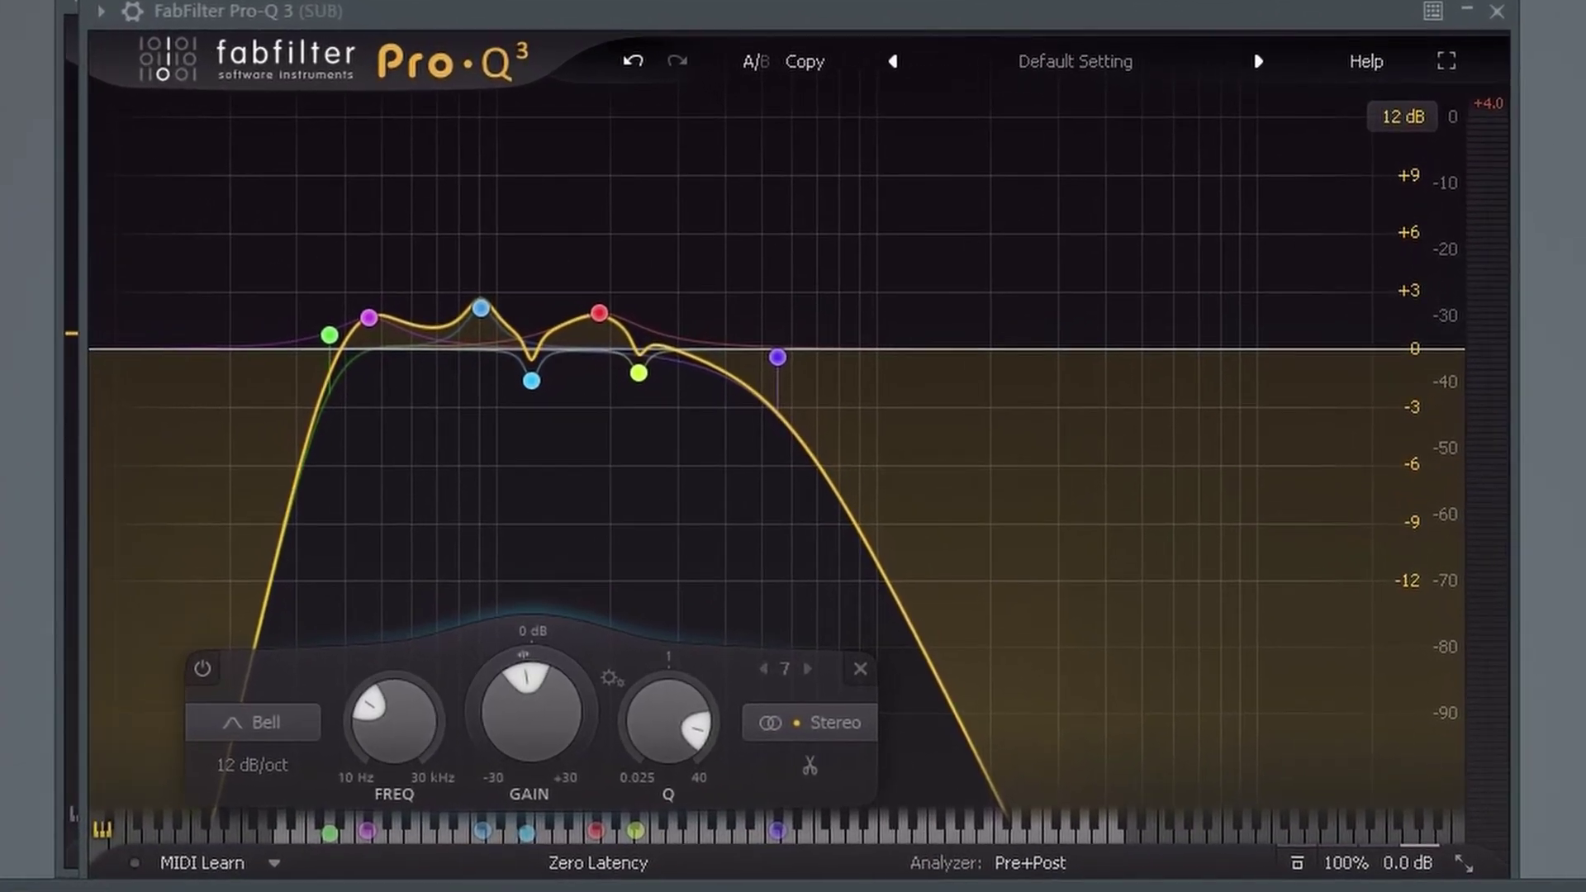
click(1039, 865)
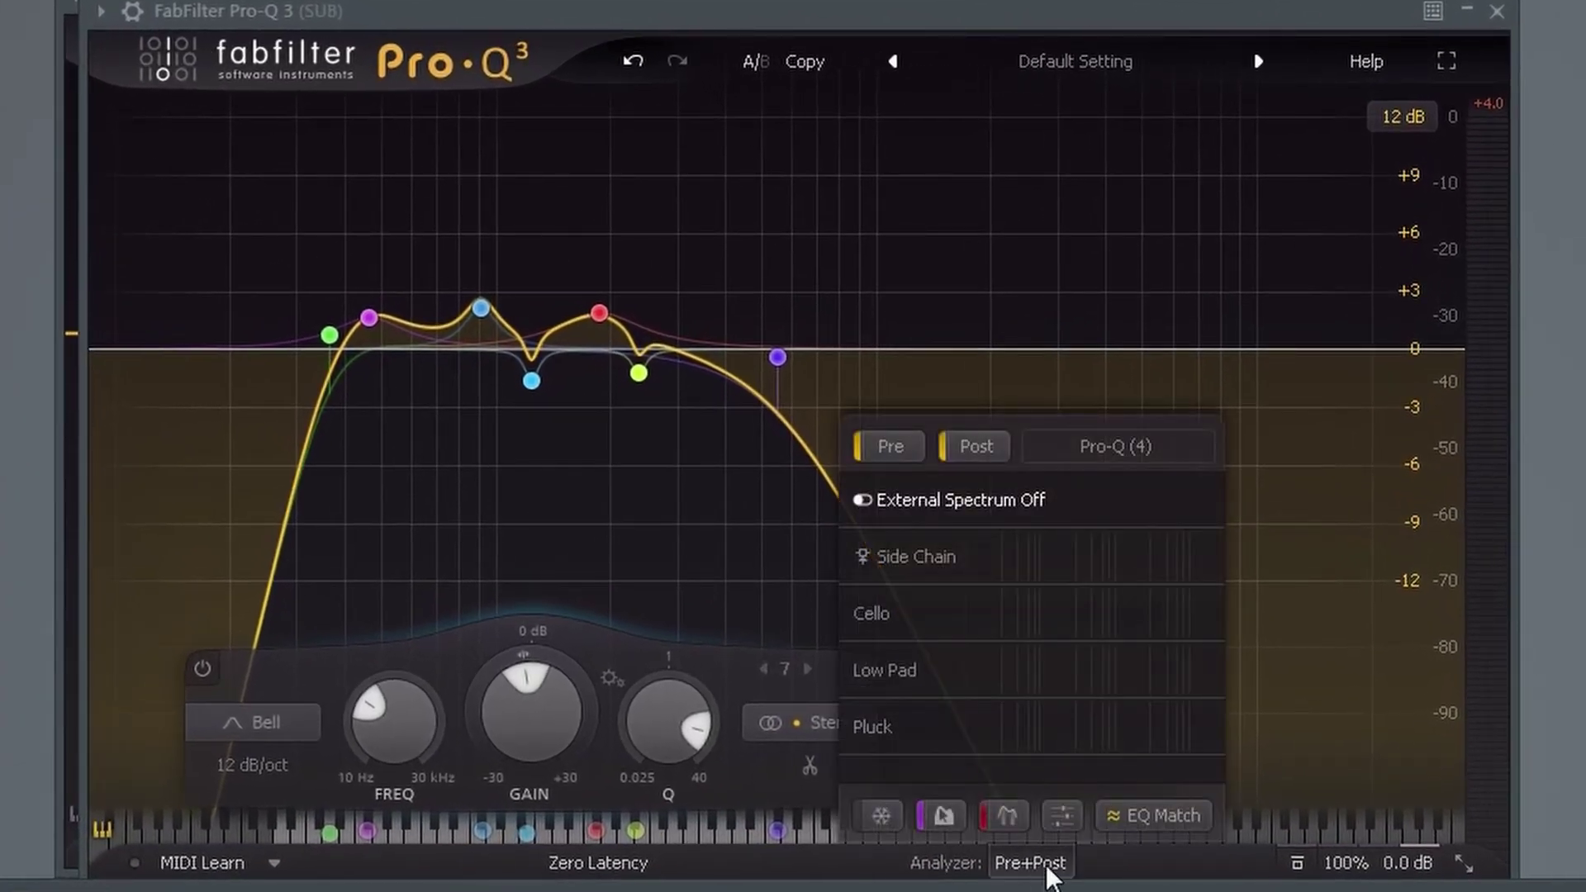
click(531, 380)
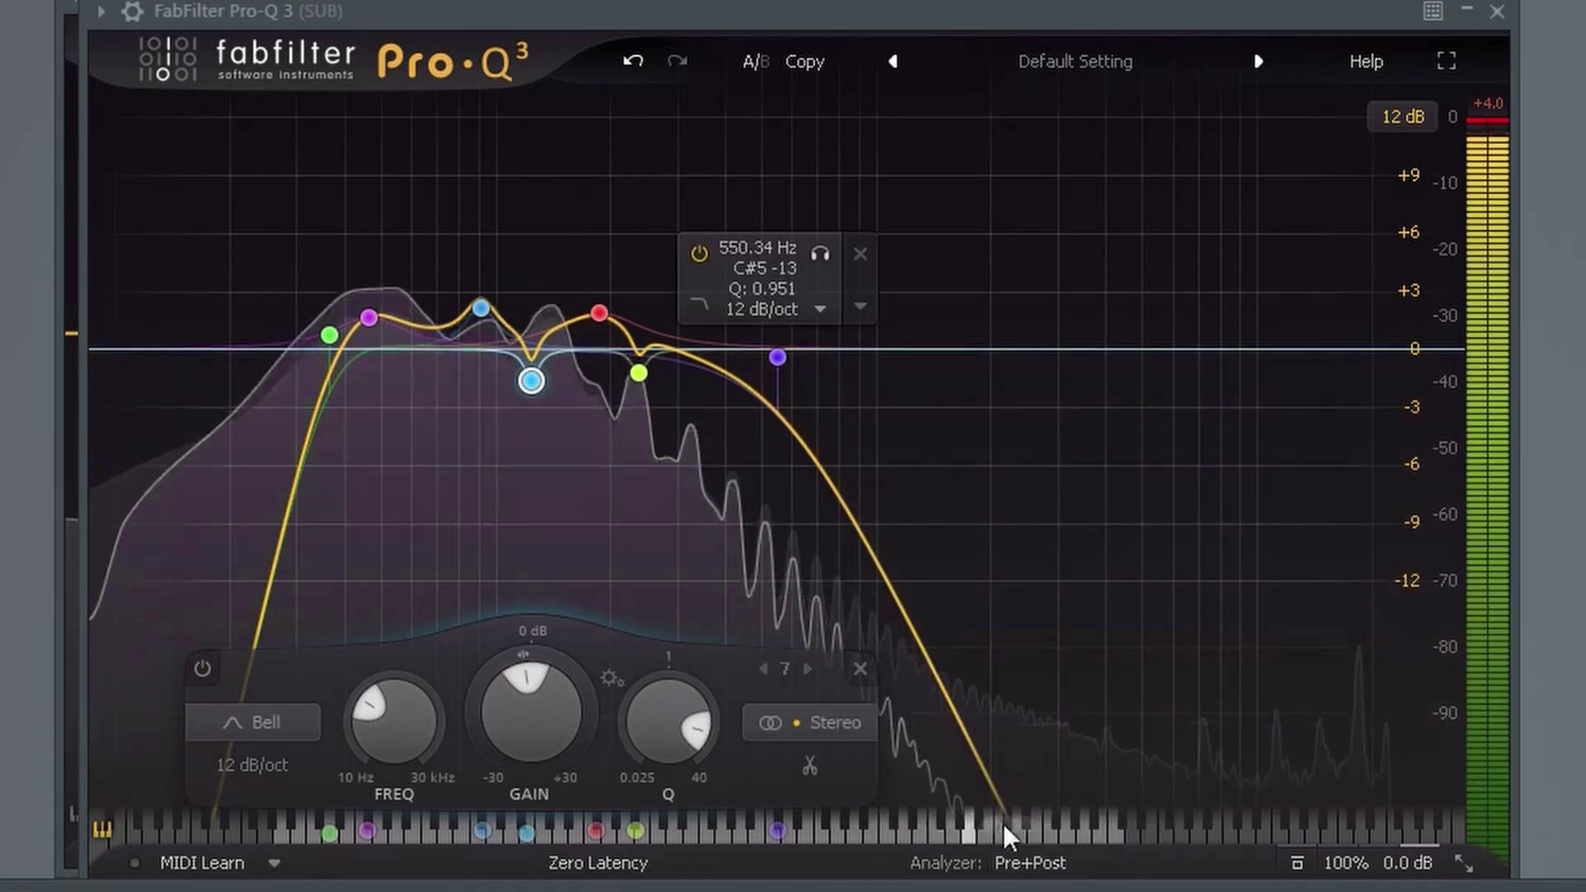
click(1033, 863)
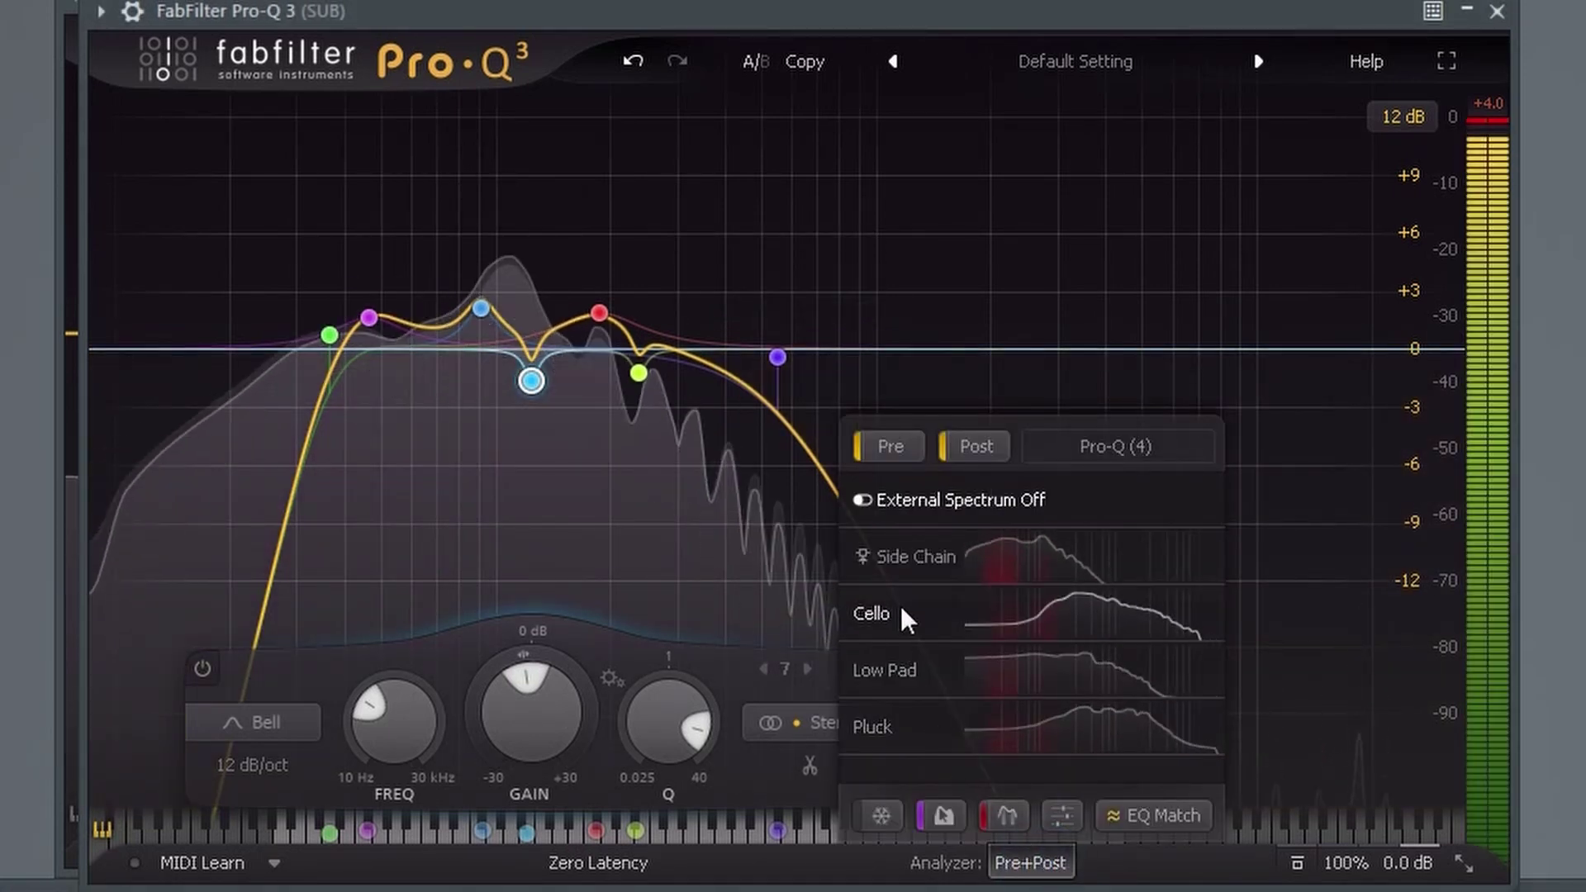
mouse_move(906, 569)
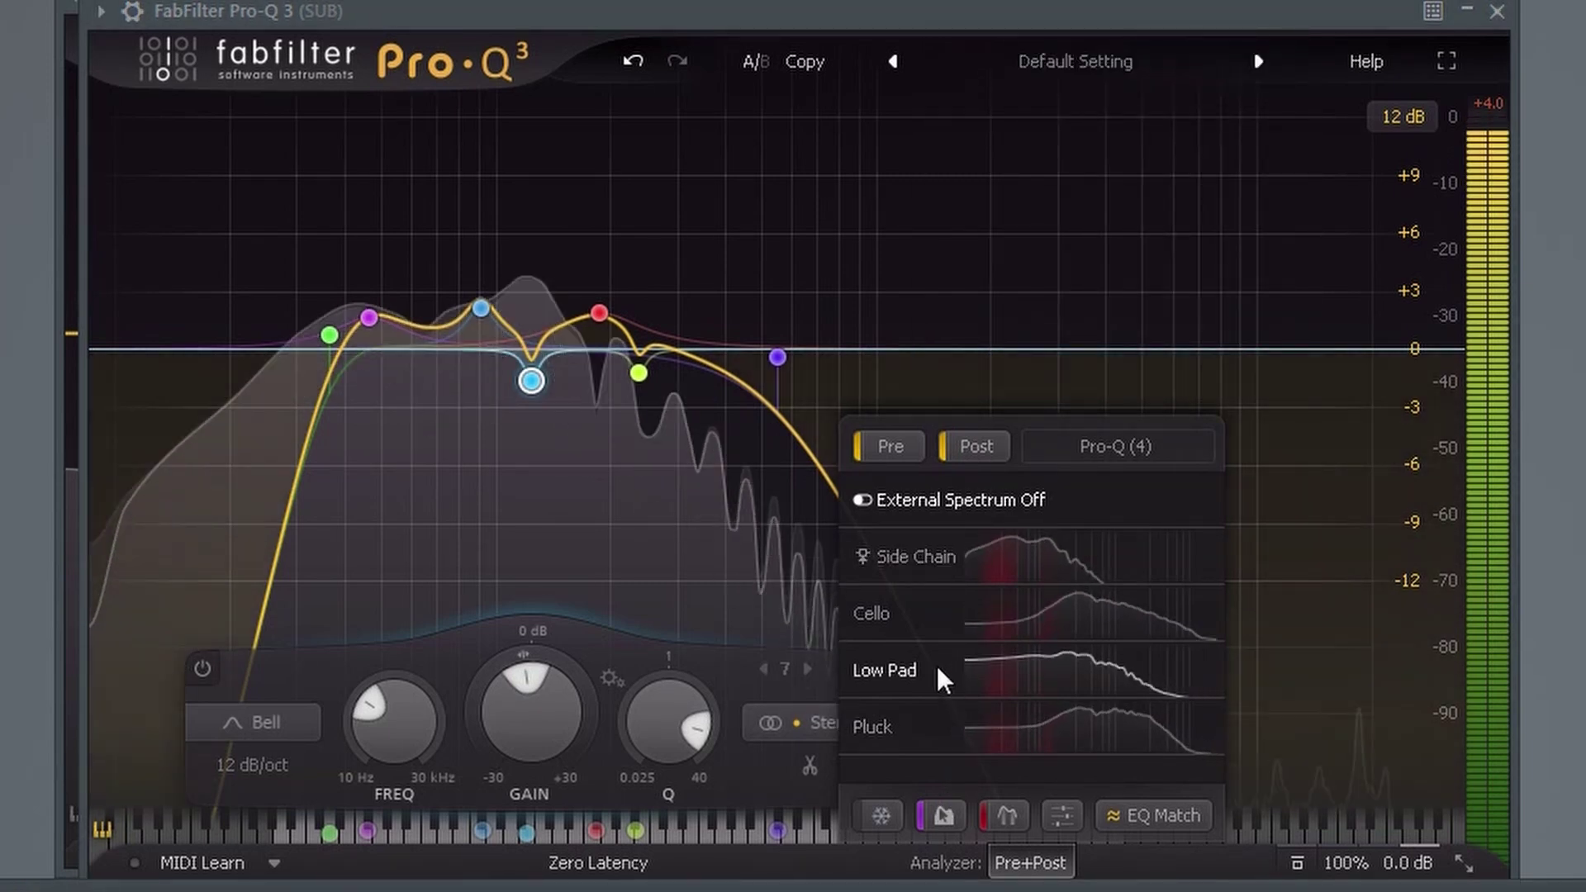
mouse_move(913, 608)
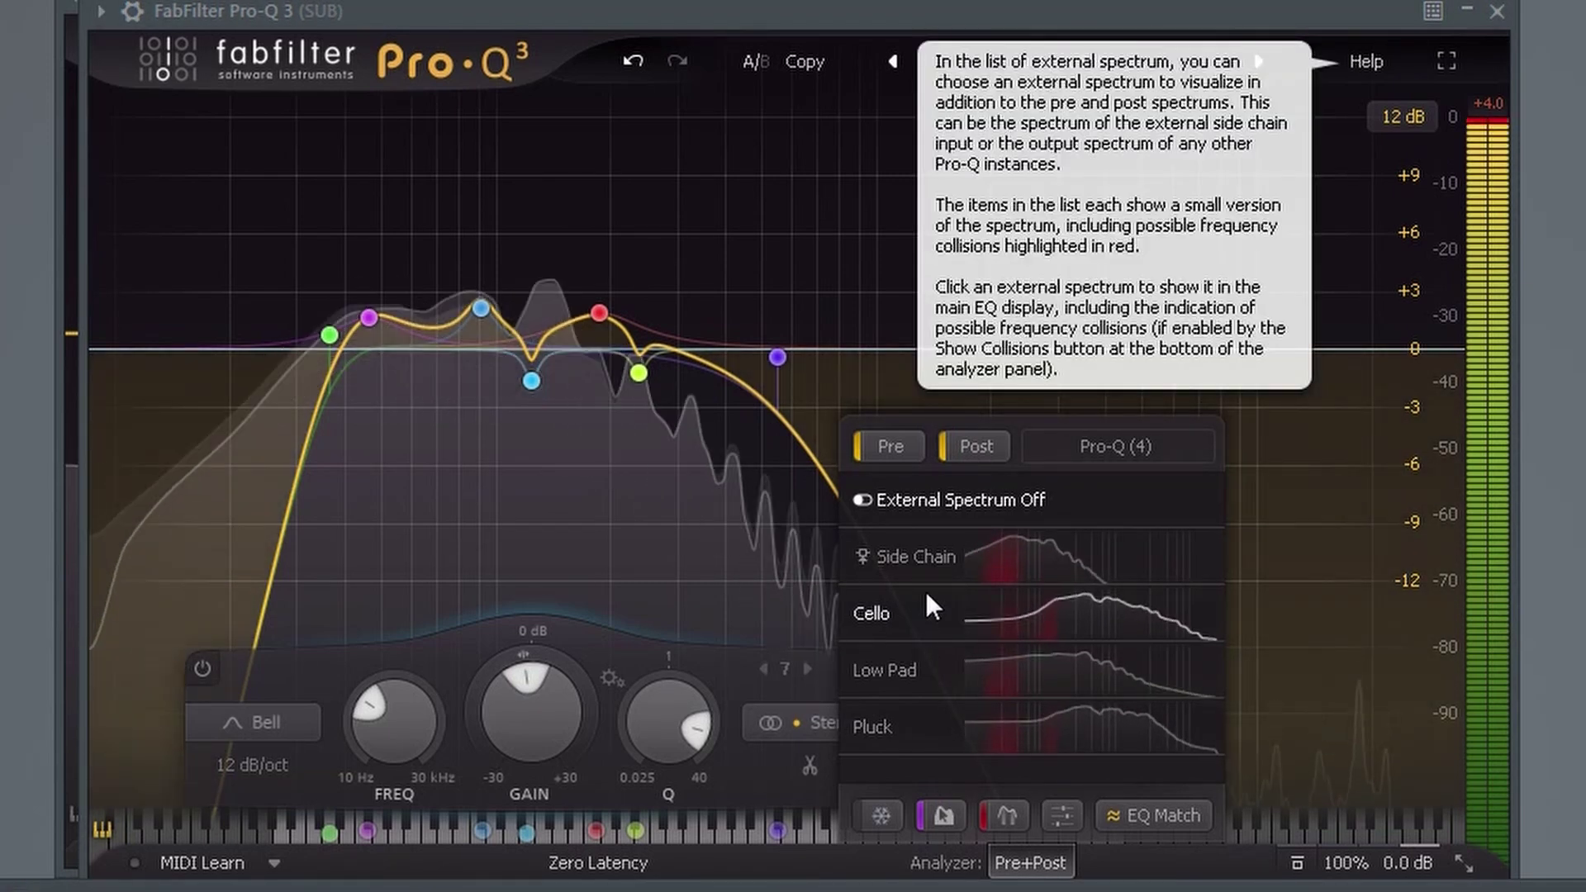
click(1006, 562)
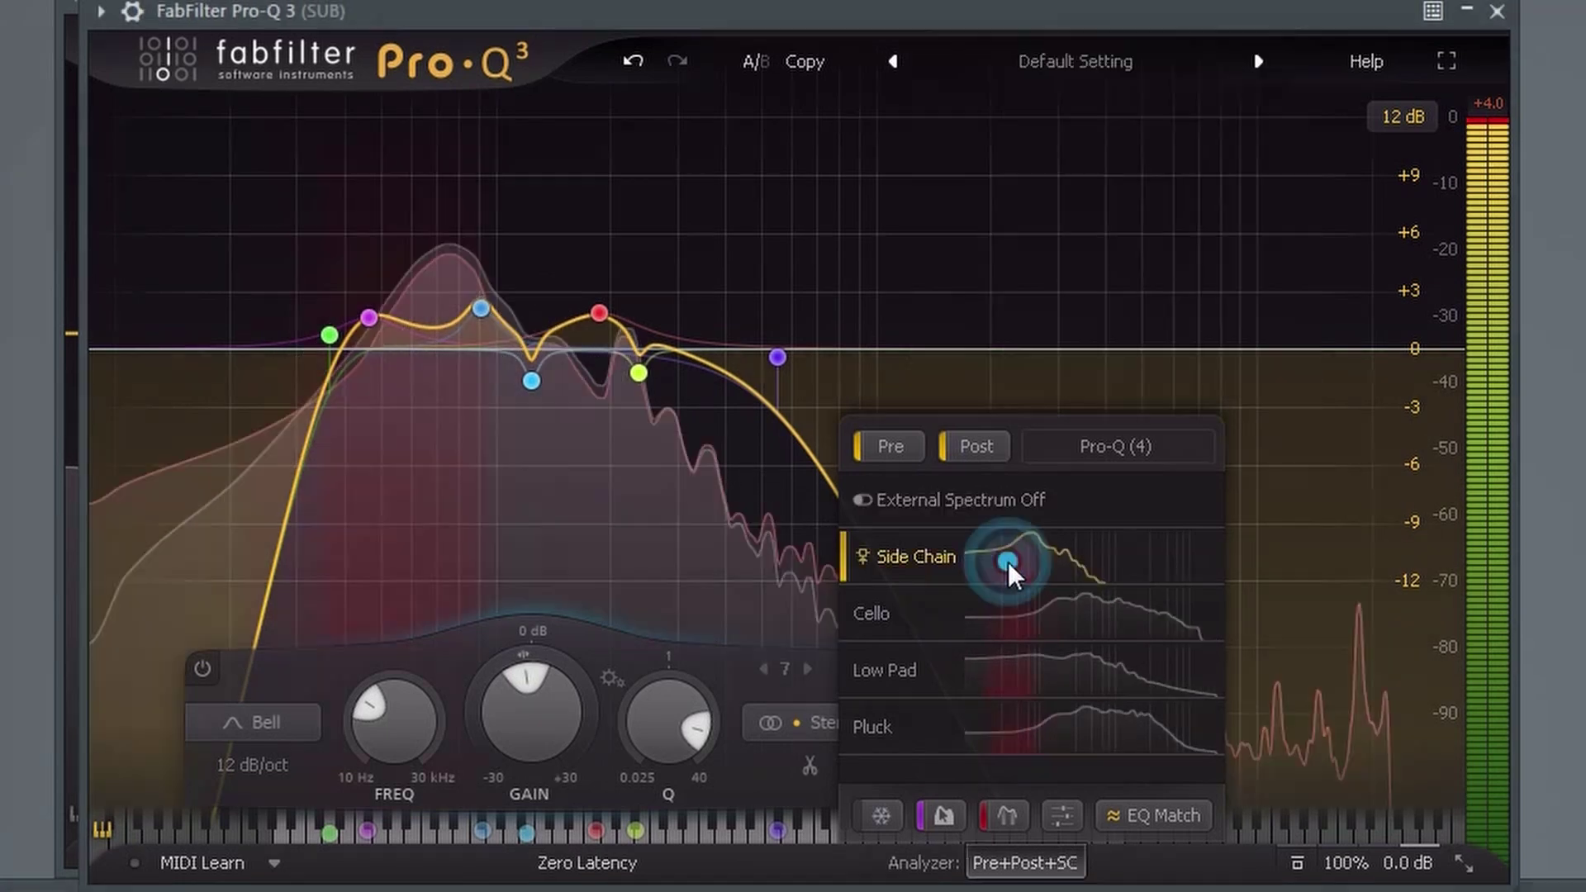
click(1023, 624)
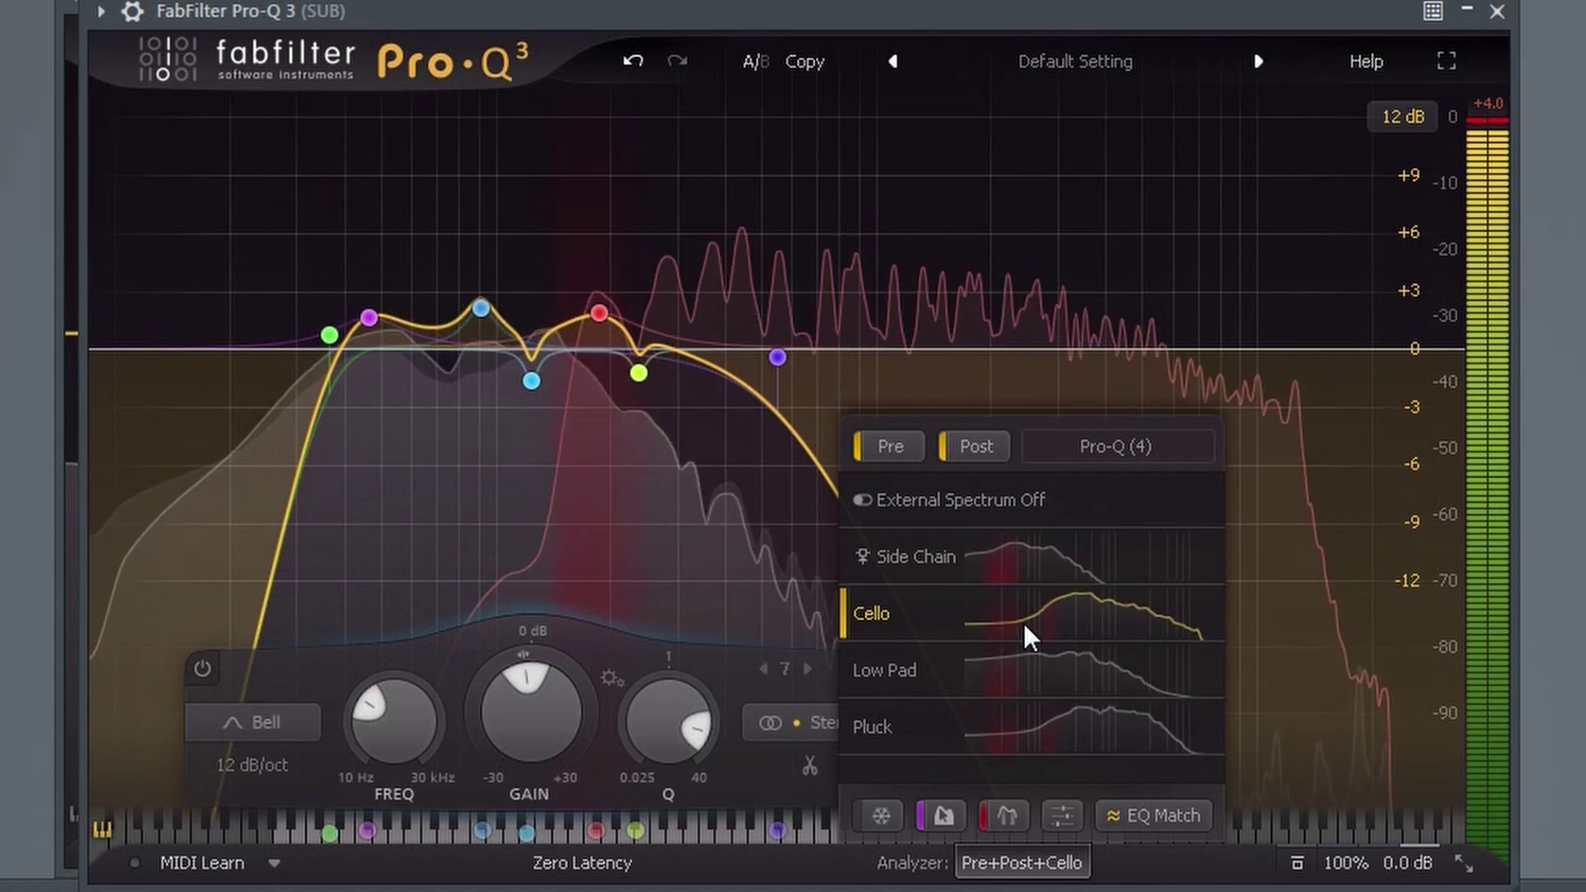
click(918, 493)
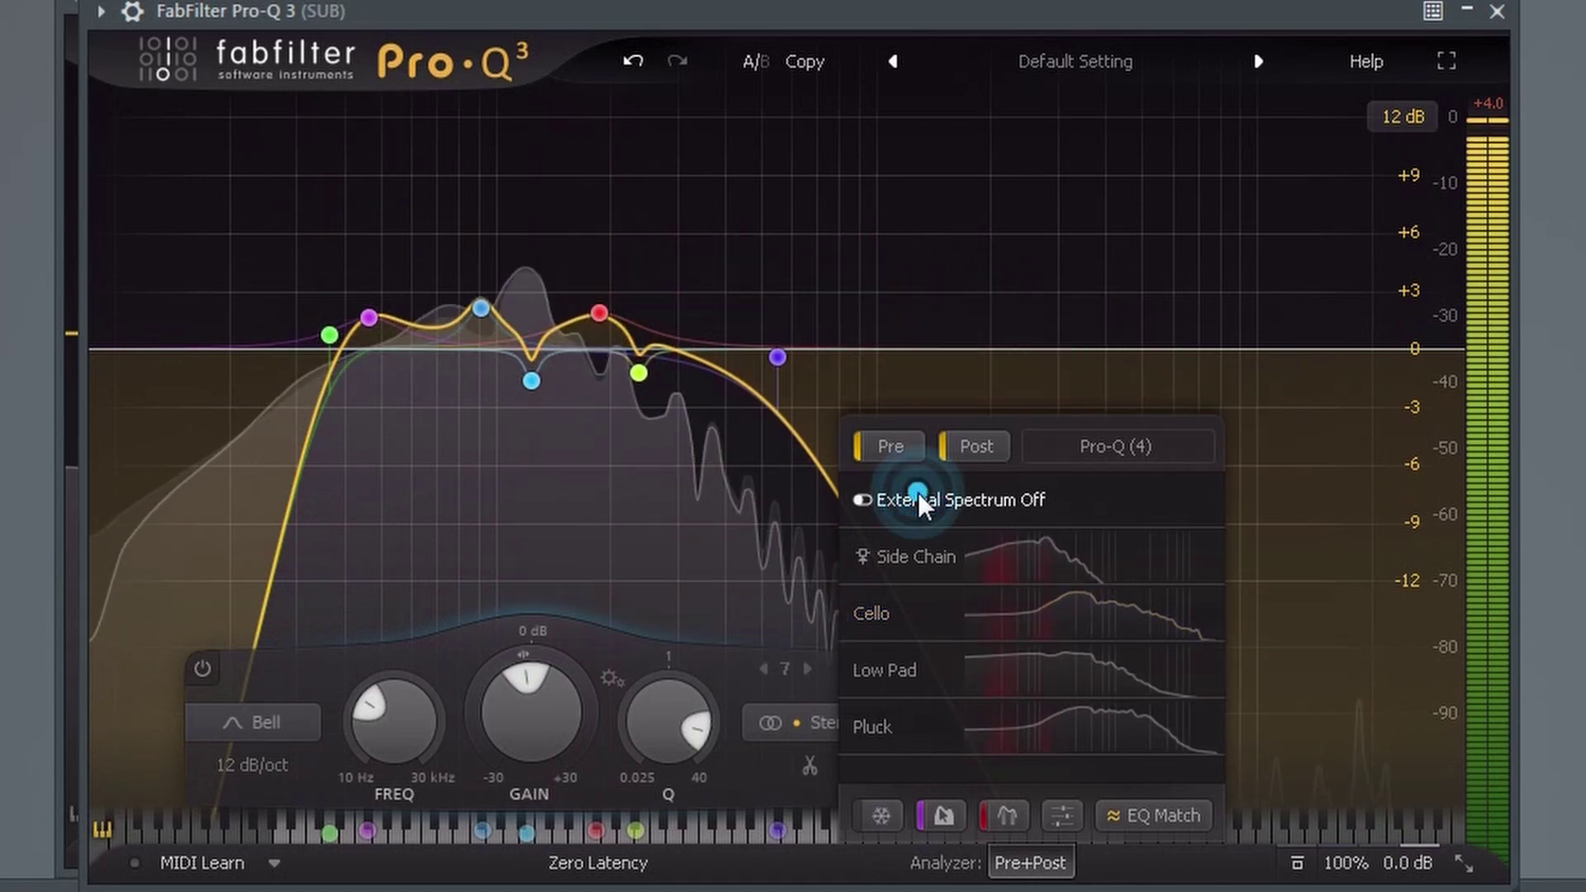
Rename the Cello entry in the external spectrum list as Celllo 1
click(906, 558)
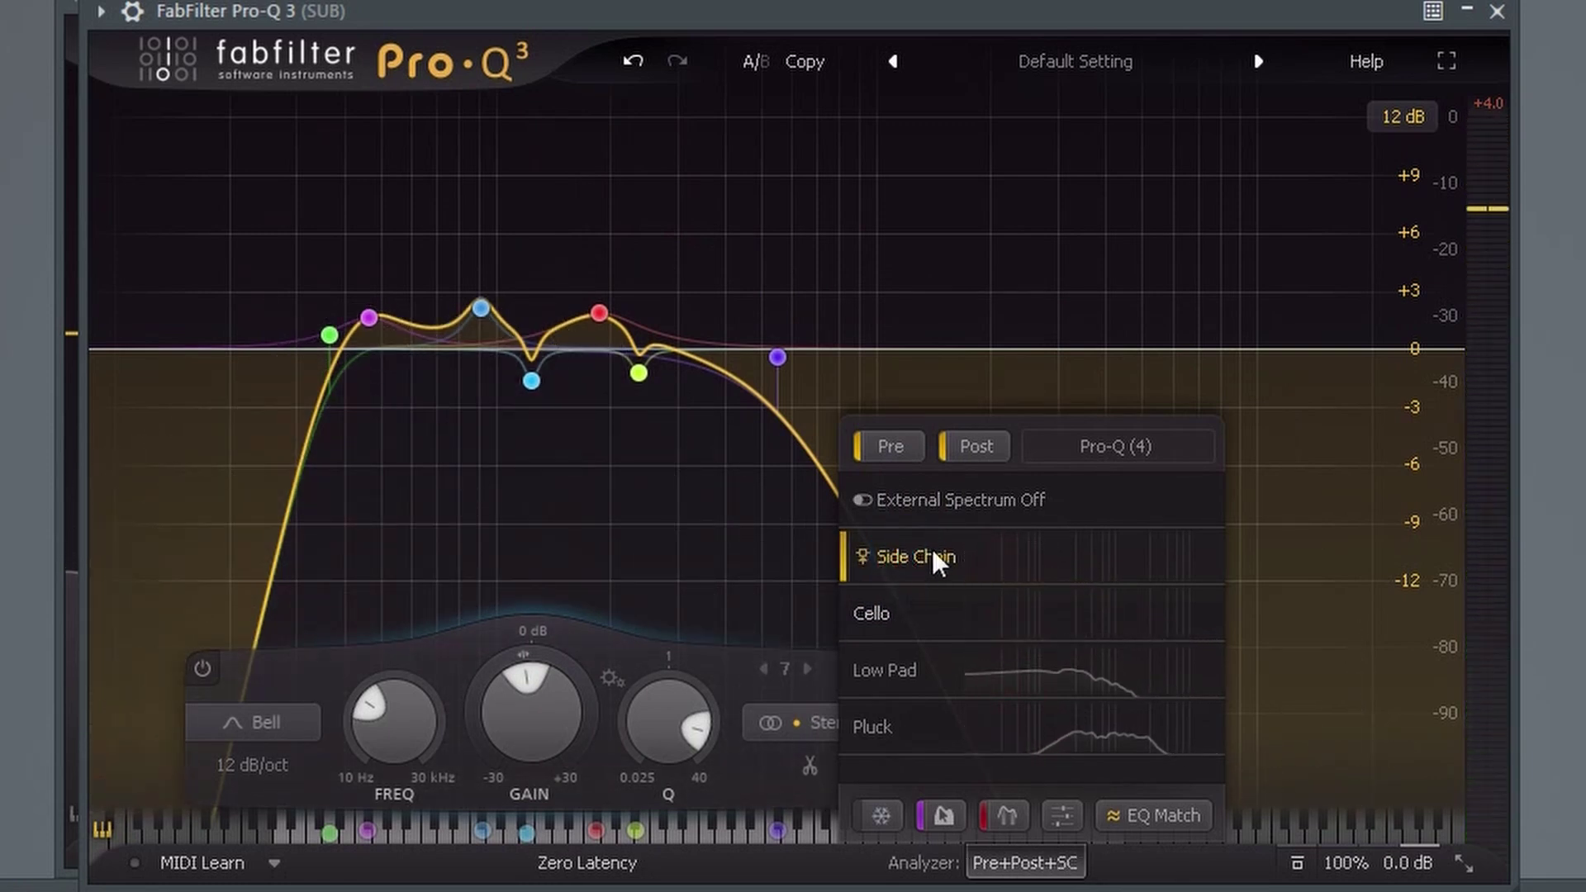
double_click(881, 609)
click(936, 611)
double_click(937, 611)
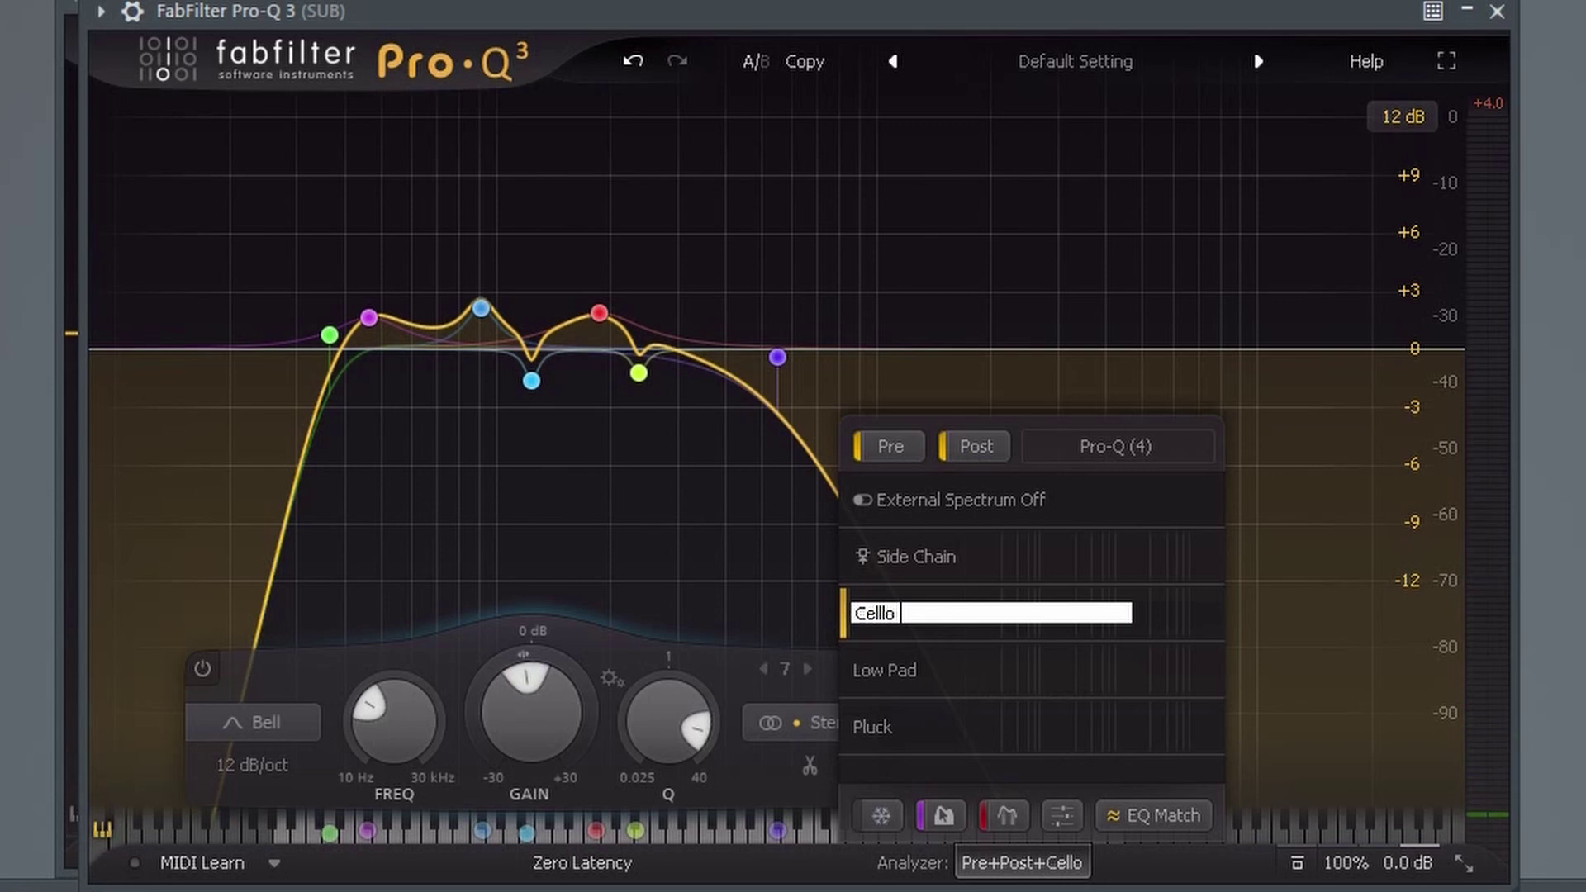
text(1)
key(Return)
Rename the Low Pad entry in the external spectrum list as Lush pad
click(895, 667)
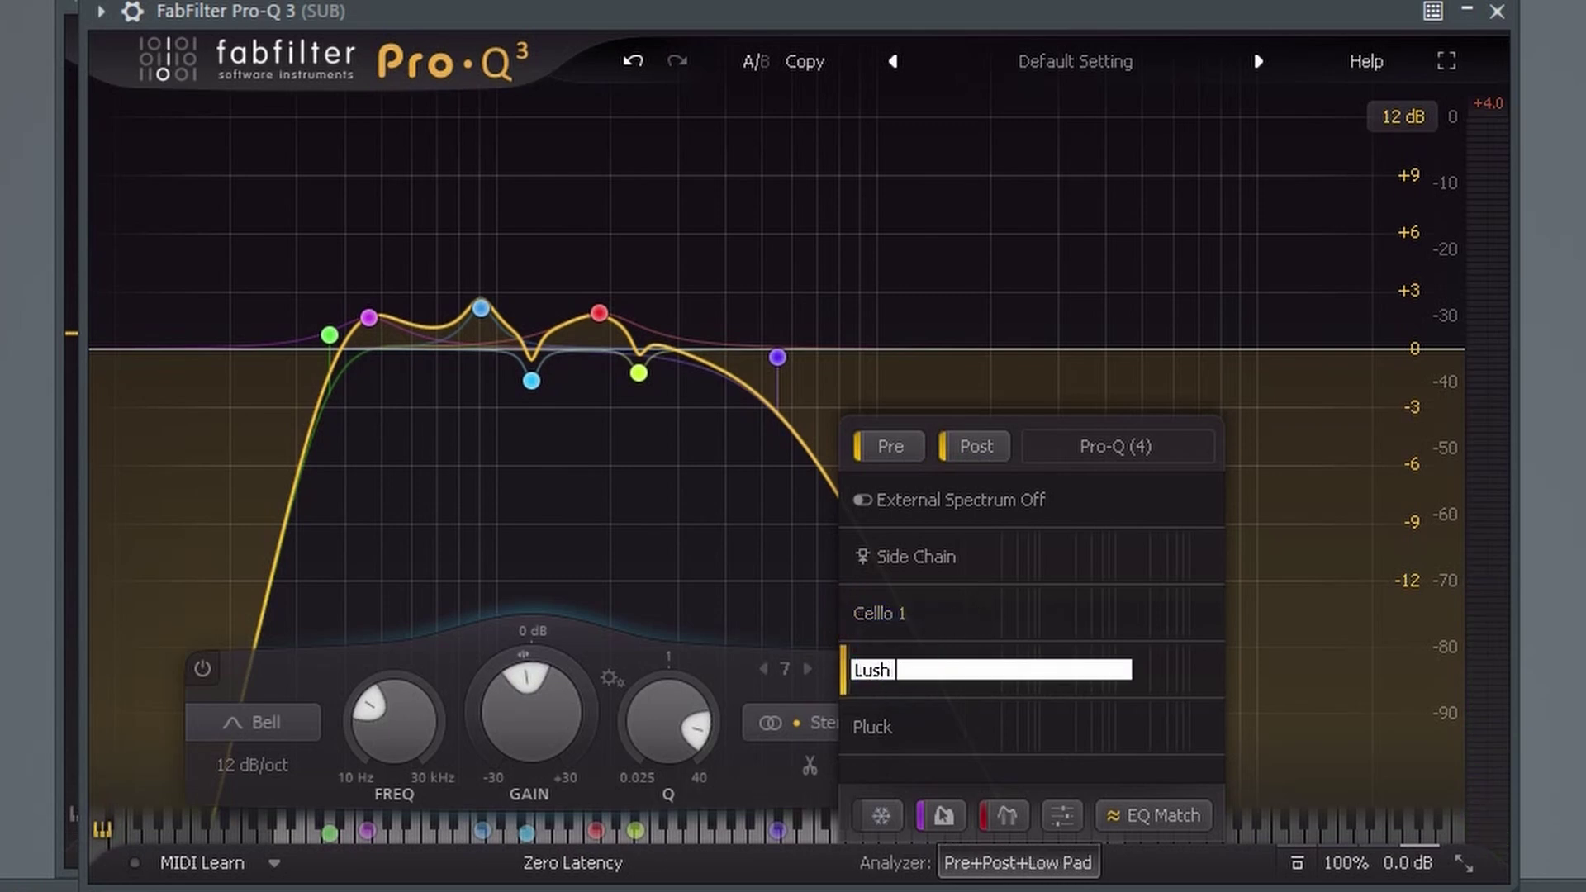
text(Lush pad)
key(Return)
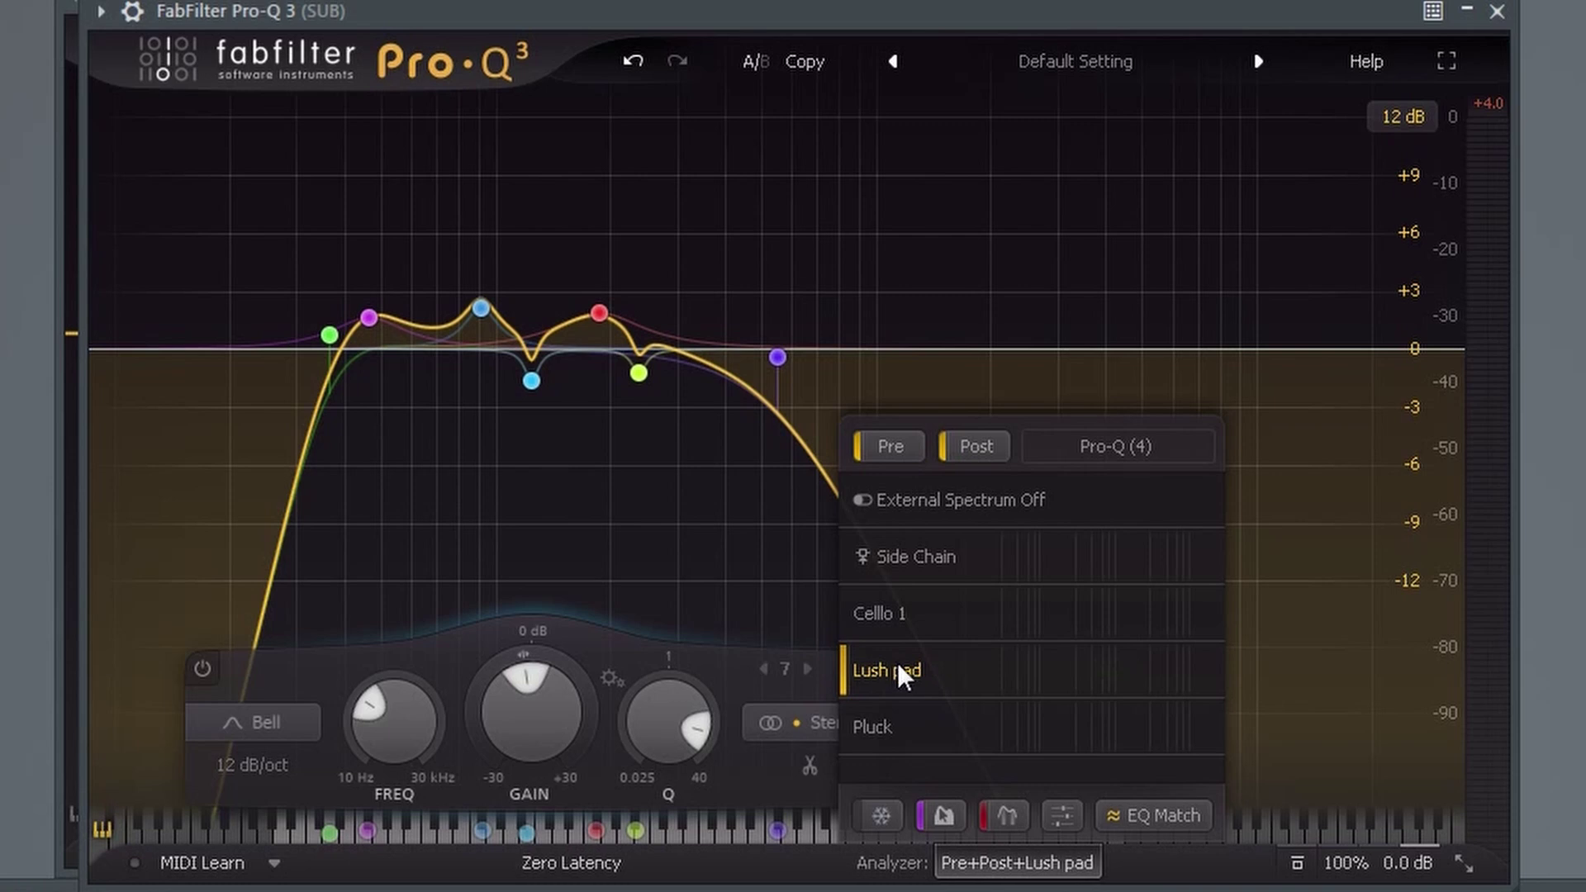
mouse_move(950, 656)
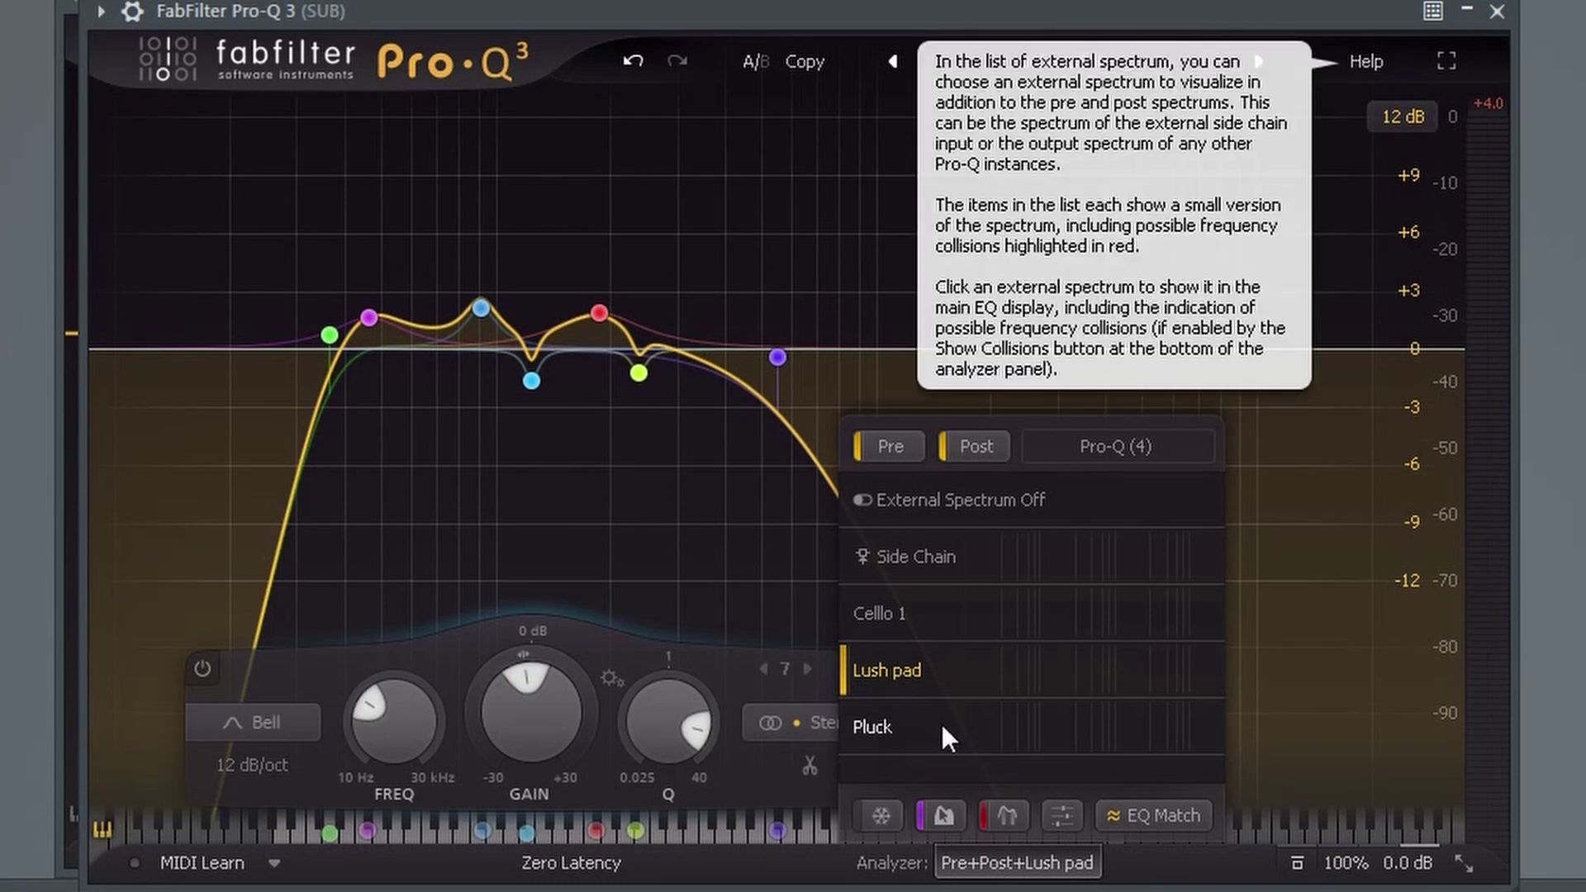
Check the Pluck spectrum against the SUB signal for frequency collisions, leave its name as is, and turn the external spectrum off
click(531, 381)
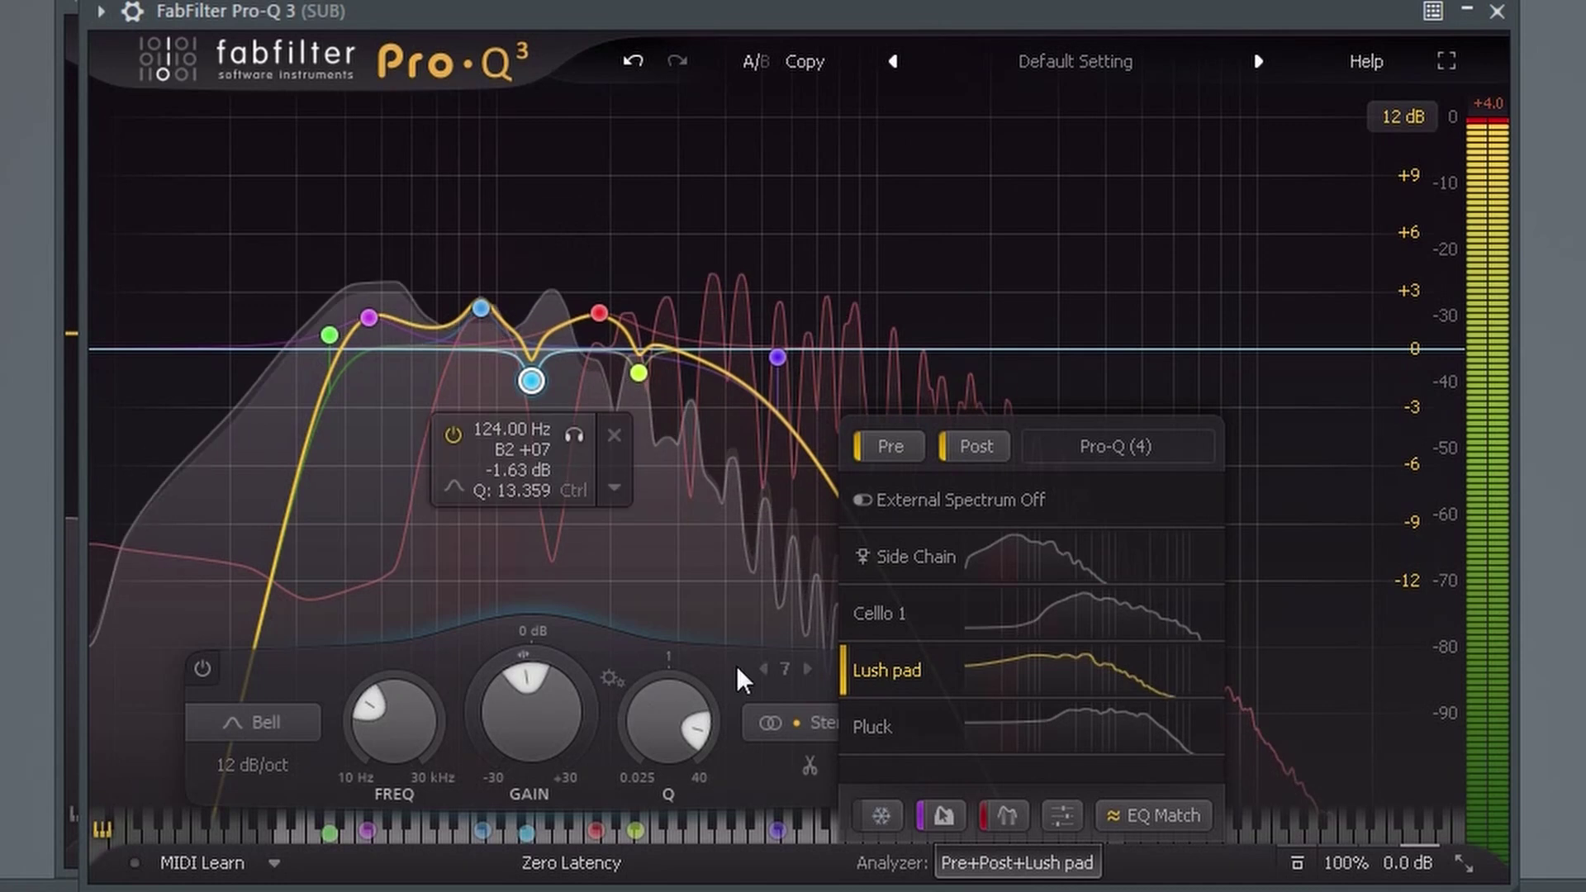
double_click(896, 720)
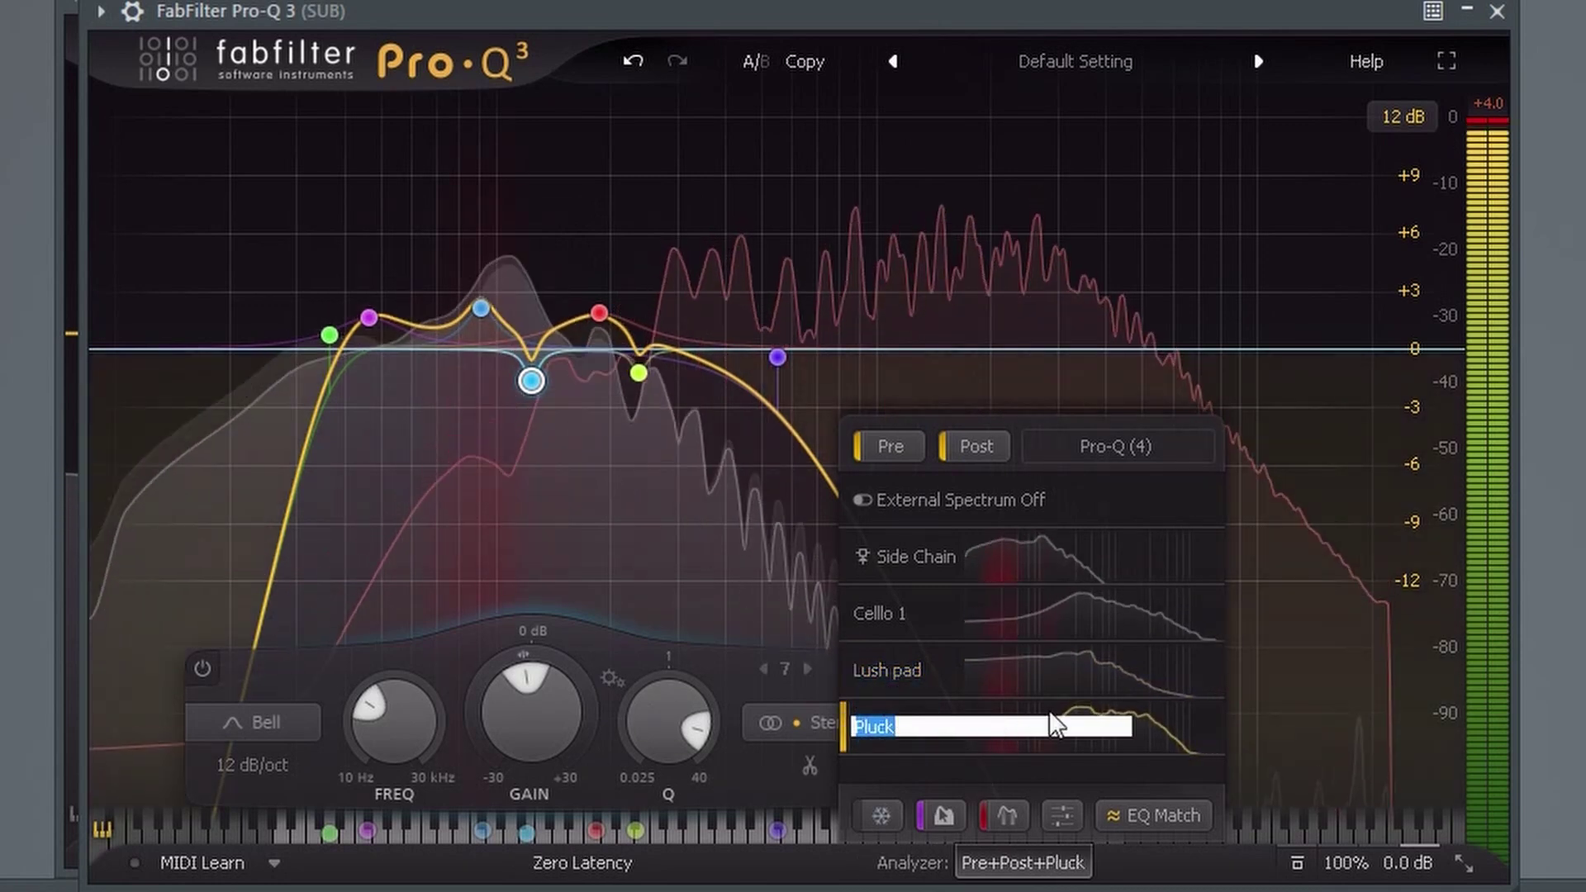
click(1047, 710)
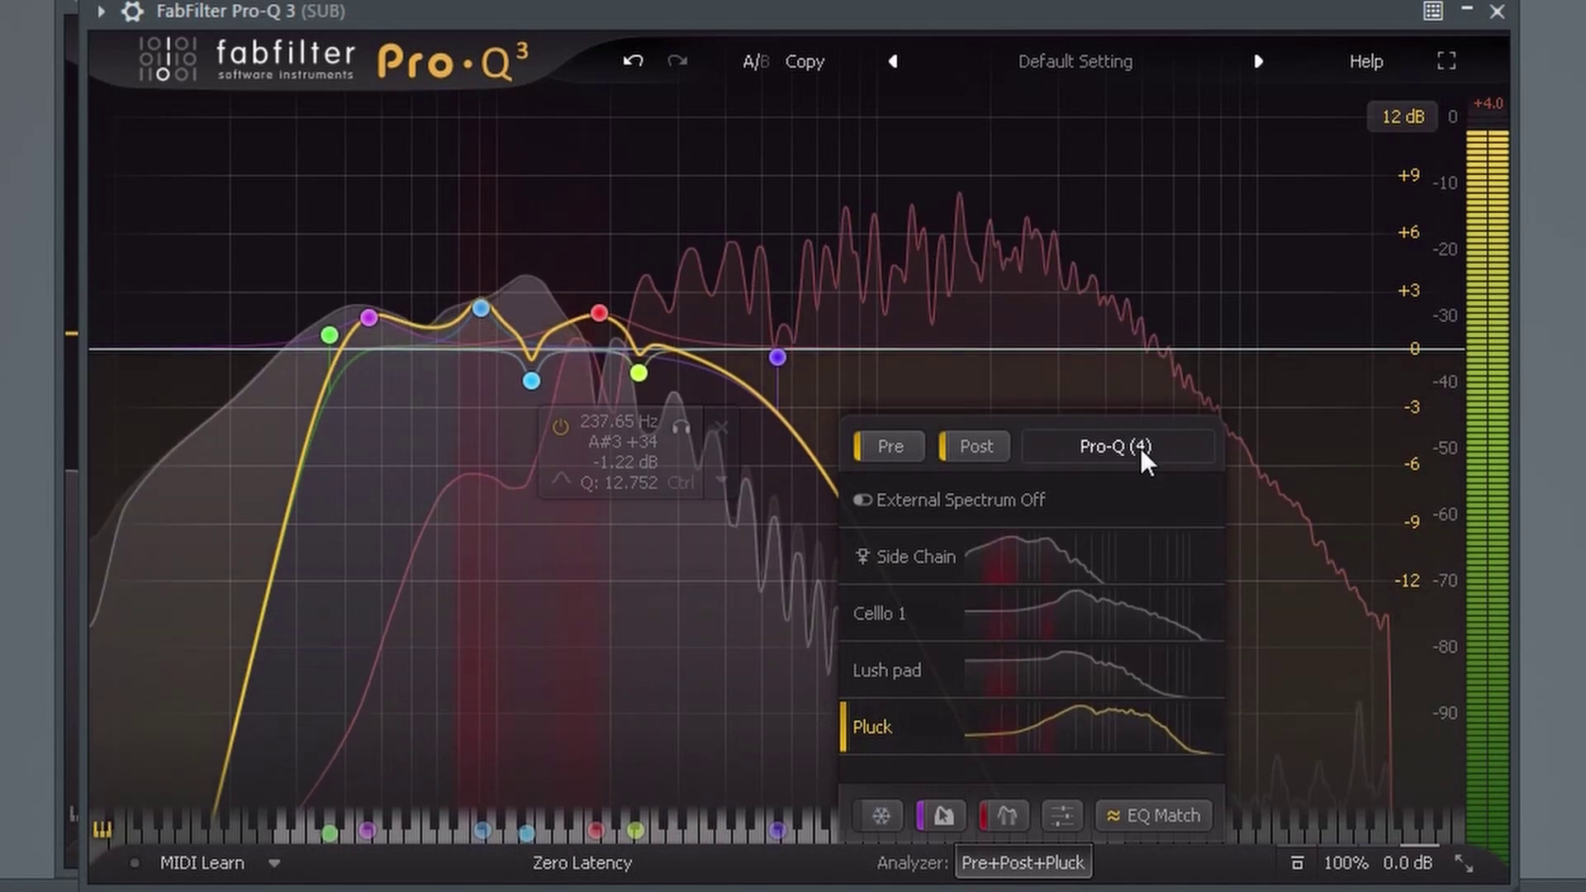
click(909, 489)
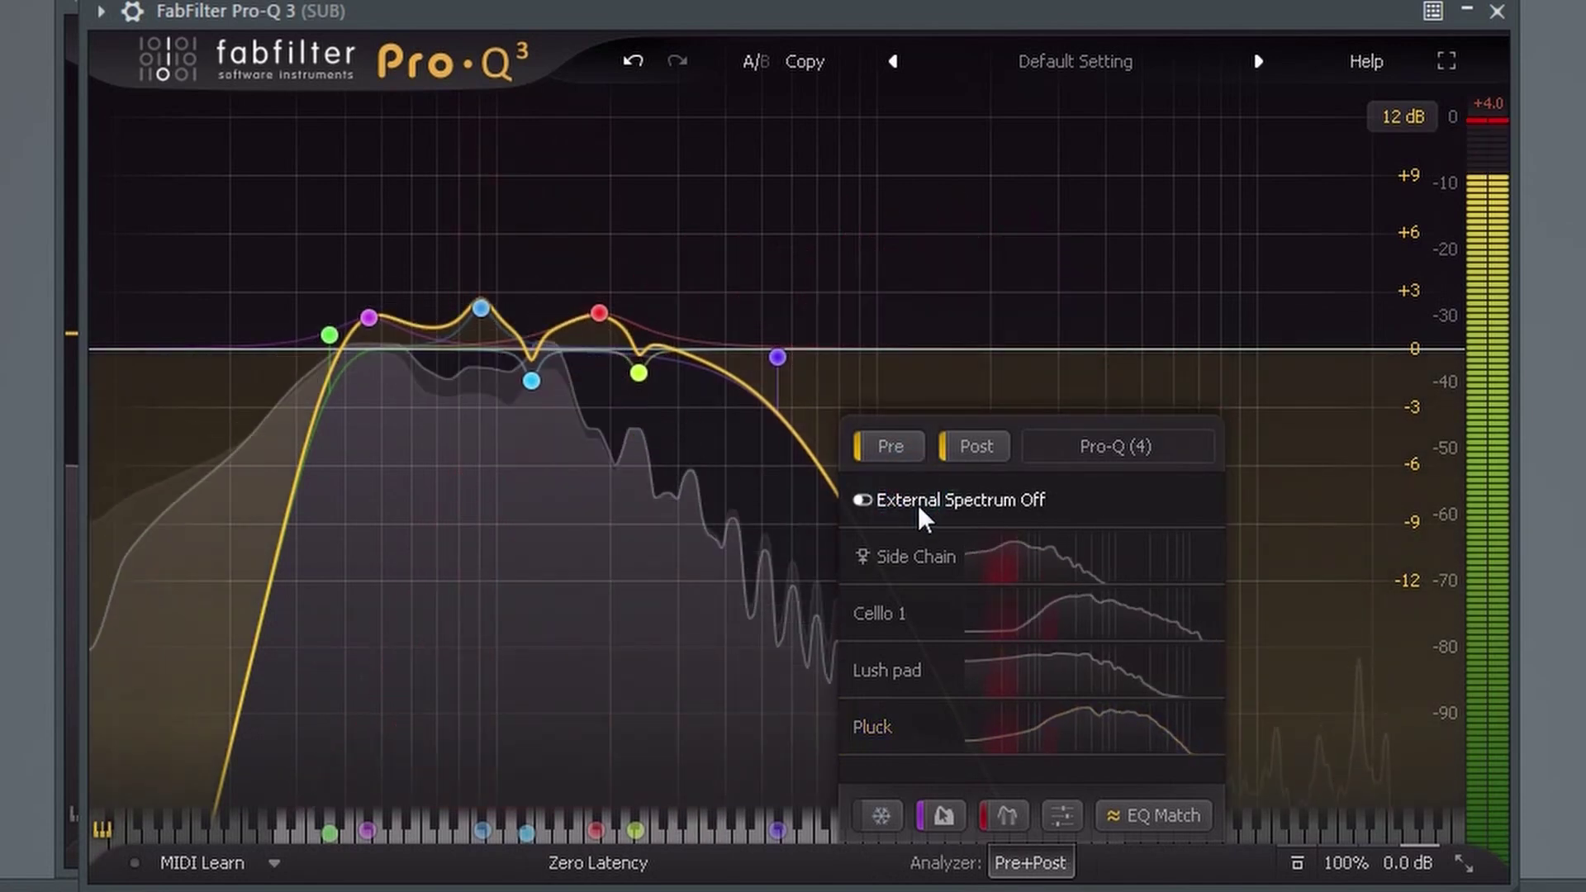
Compare the Pluck, Lush pad and Celllo 1 spectrums against the SUB signal, ending with Celllo 1 overlaid
click(934, 496)
click(882, 504)
click(925, 706)
click(880, 661)
click(880, 613)
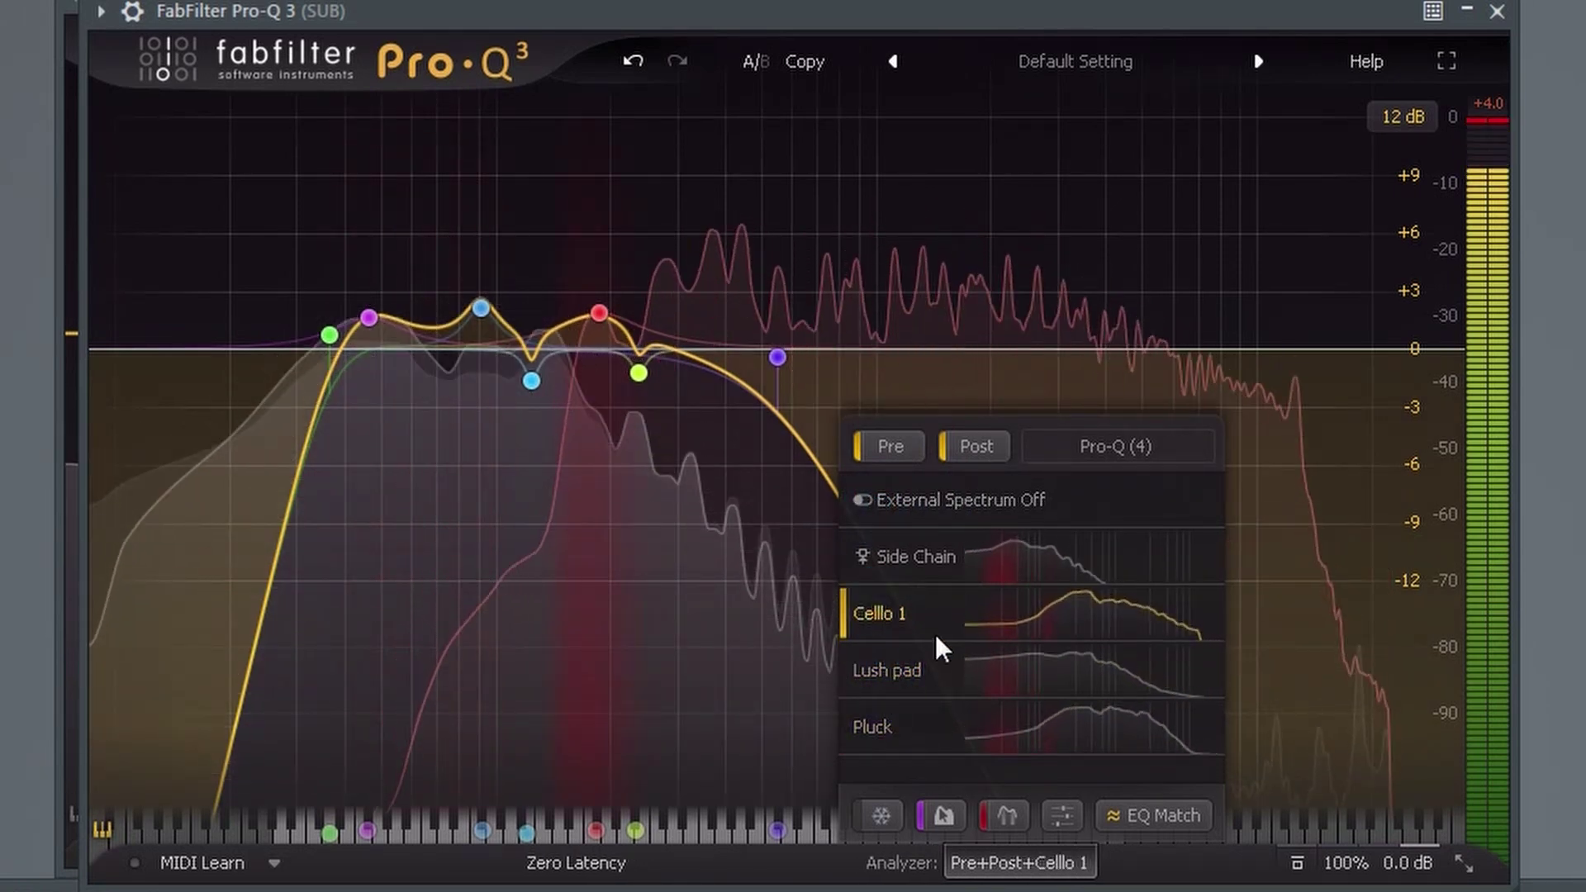
Open EQ Match briefly, leave it, and add a bell band near 358 Hz with about -0.16 dB gain
click(1161, 821)
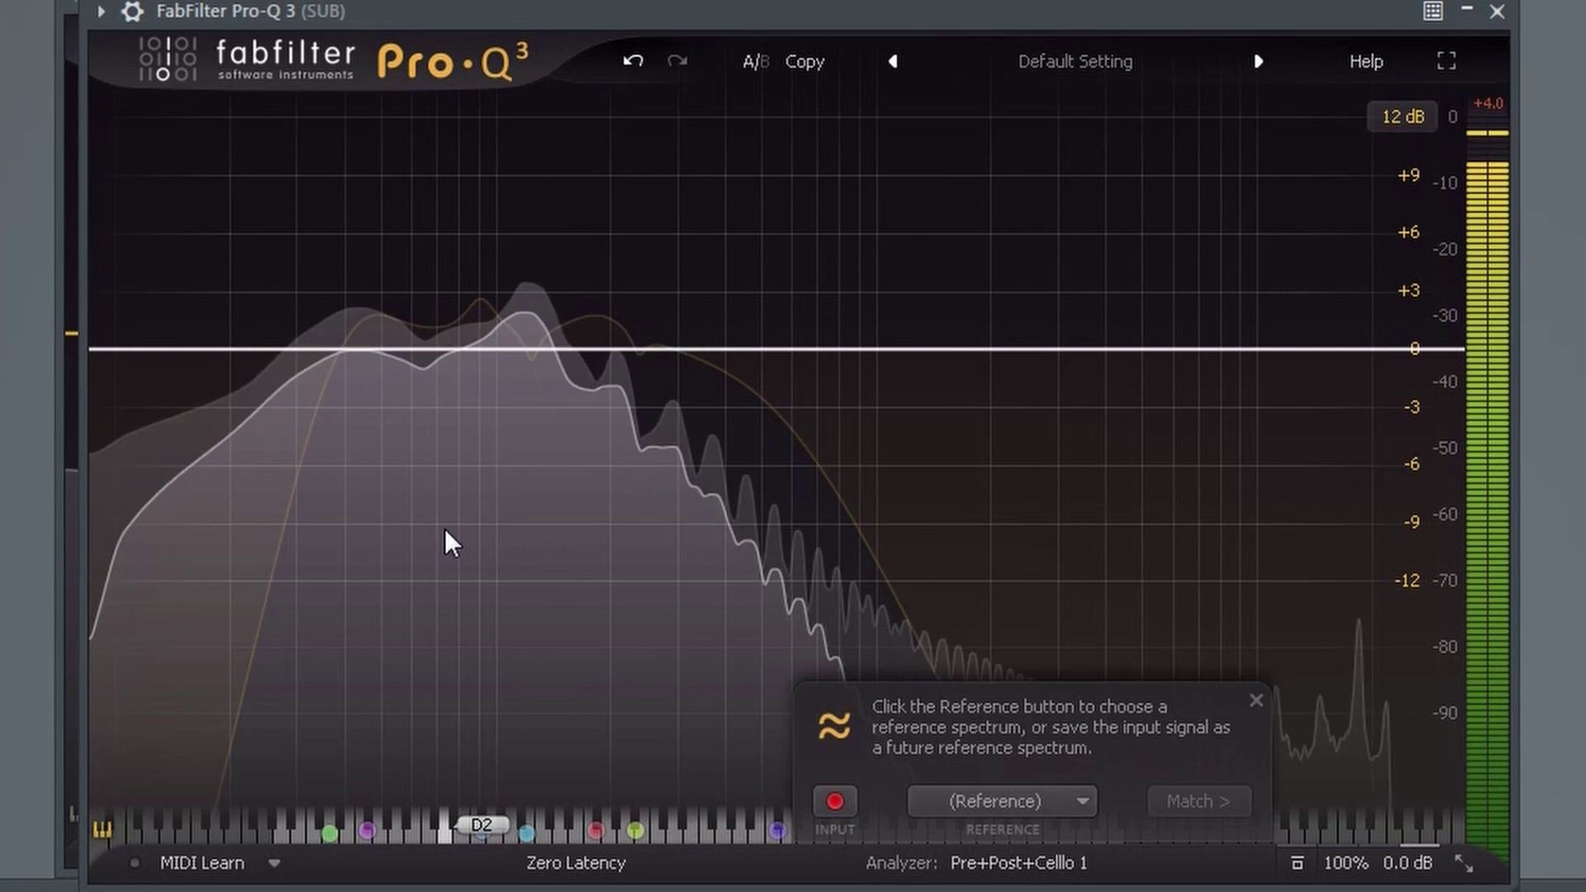
double_click(706, 351)
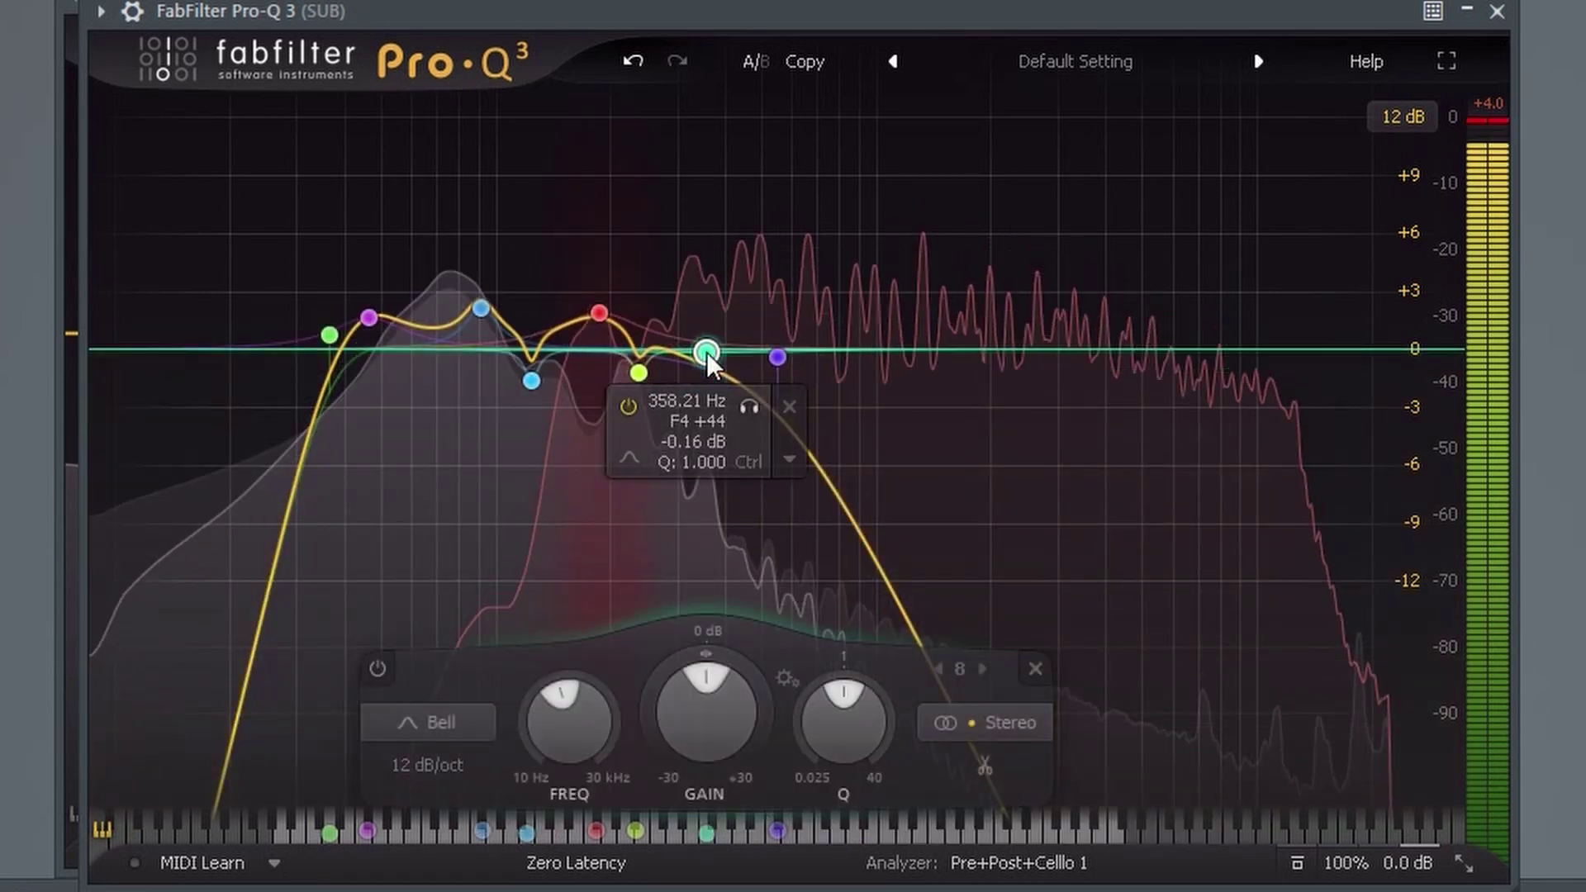
Remove the Celllo 1 overlay from the analyzer by turning the external spectrum off
click(1032, 863)
click(984, 495)
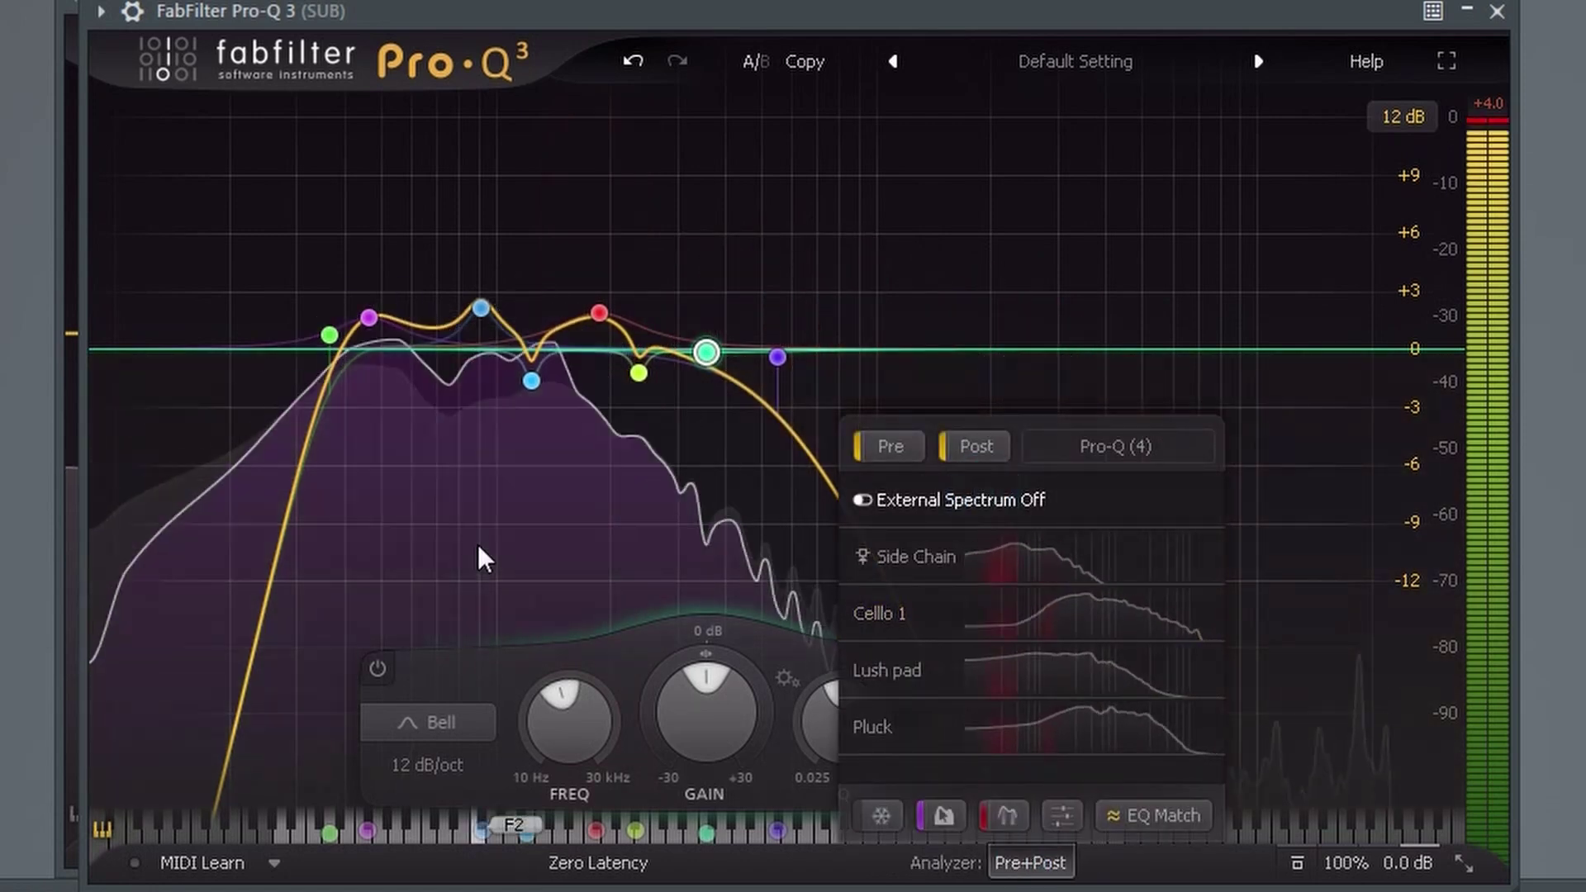
mouse_move(494, 489)
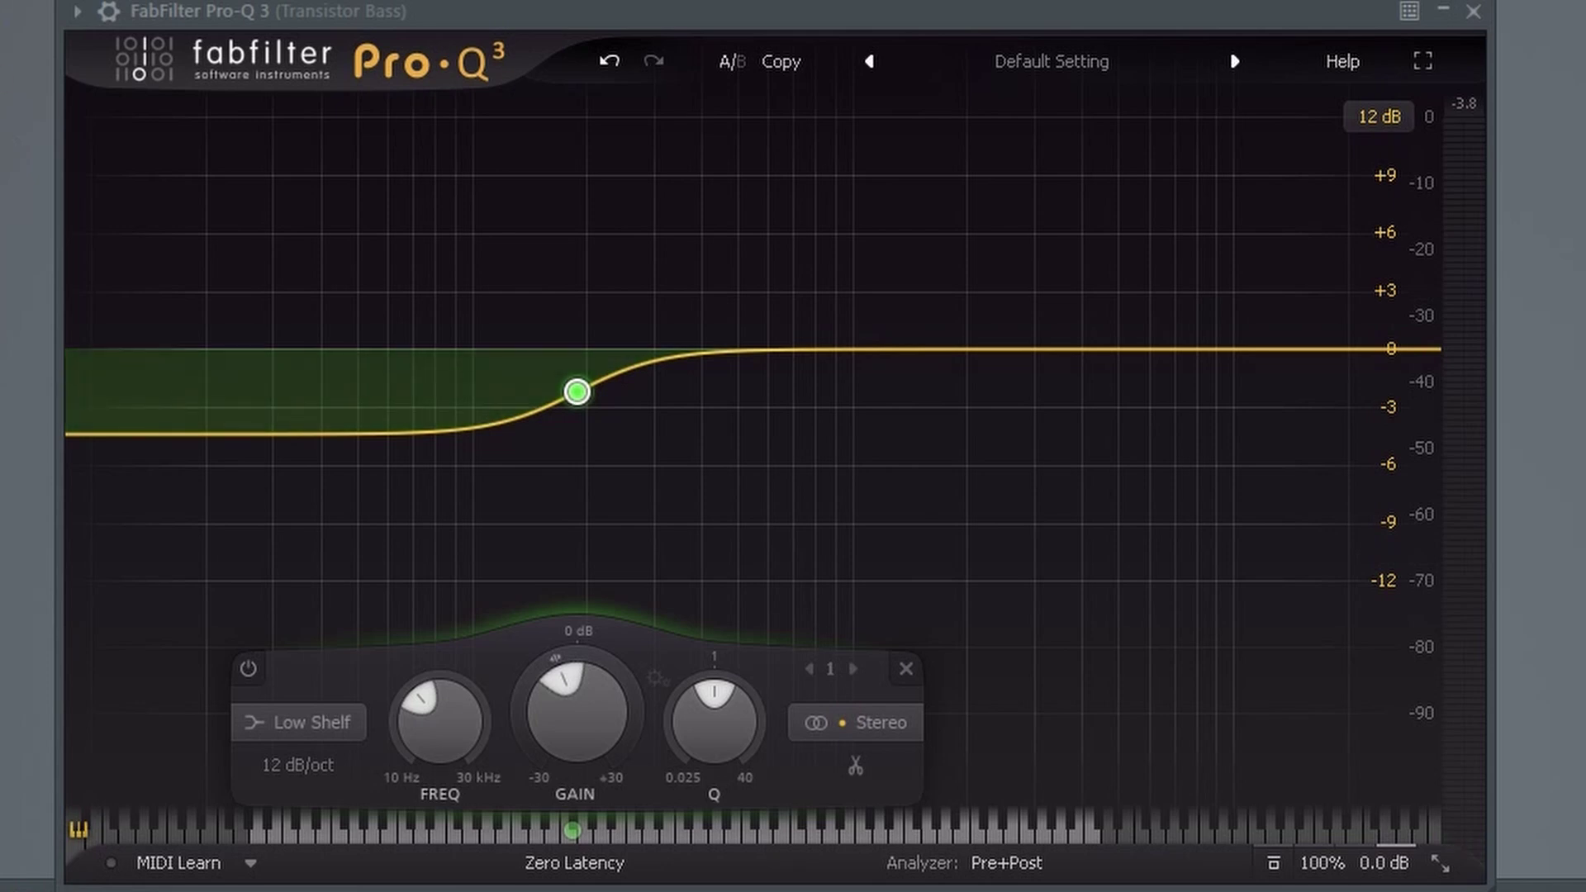
Start playback and make the Transistor Bass low shelf dynamic with a downward range of about 6 dB
key(space)
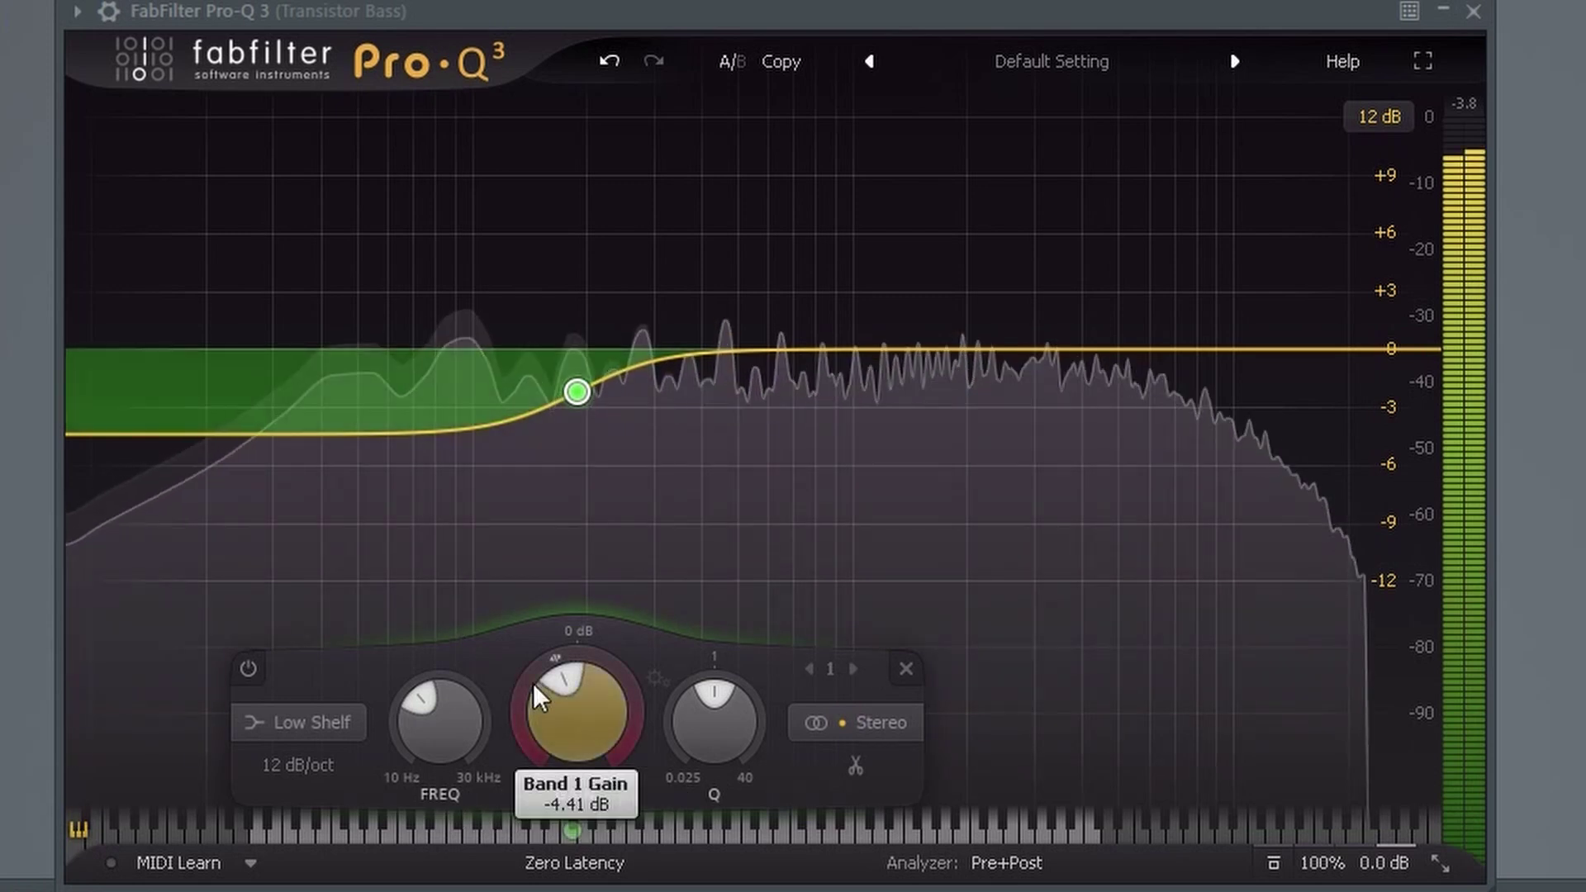
mouse_move(532, 682)
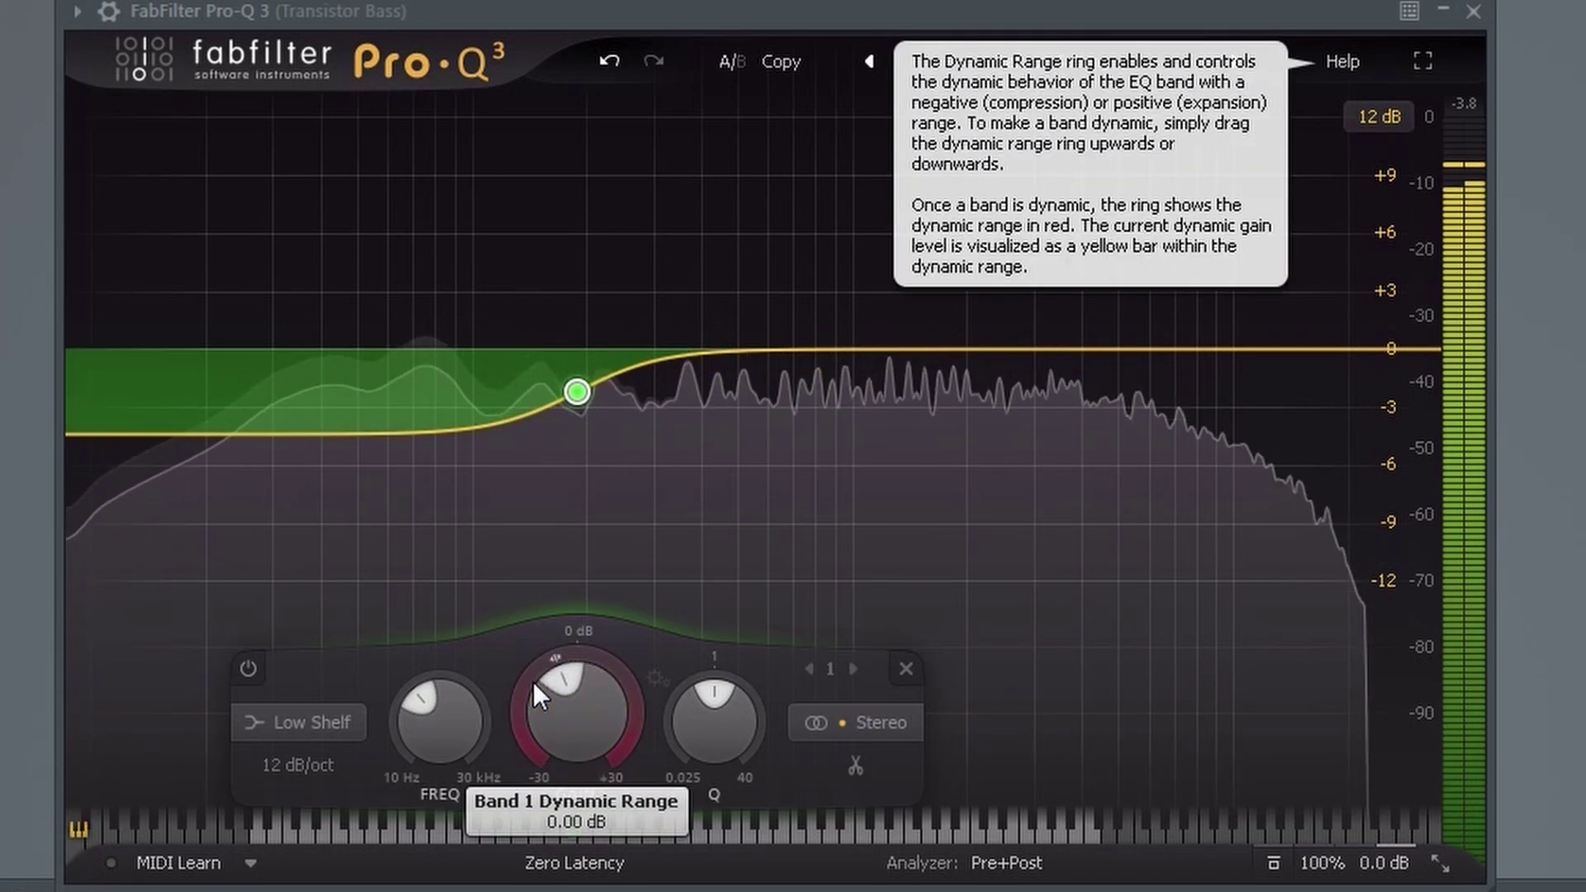
drag(527, 675, 514, 881)
mouse_move(601, 526)
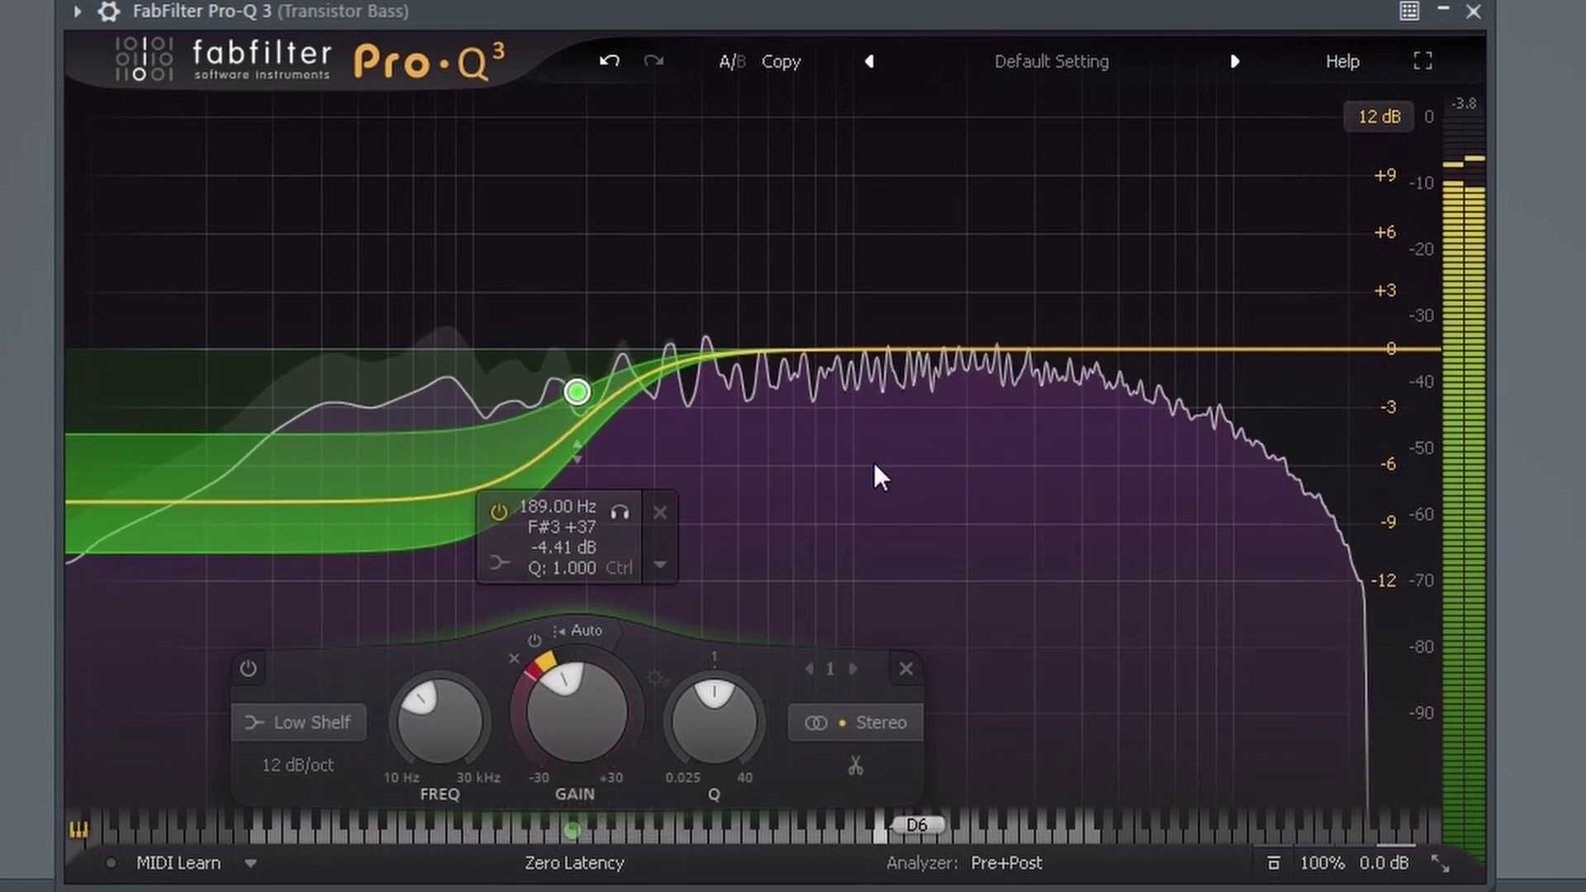
click(852, 481)
click(465, 507)
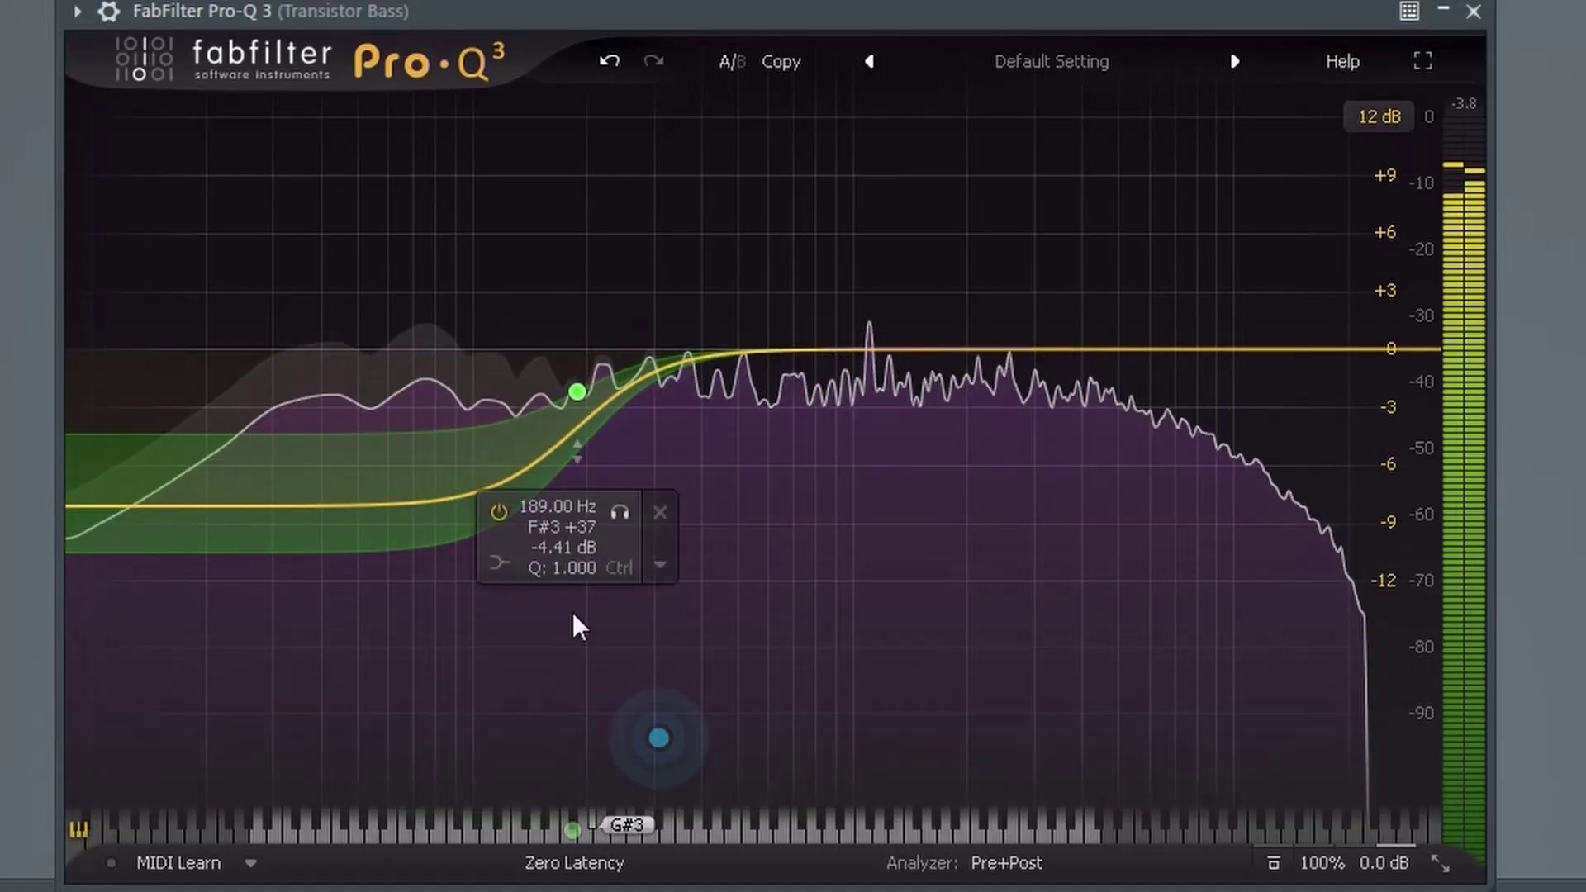
Sweep the dynamic low shelf's gain and frequency, settling on +0.65 dB at about 162 Hz
mouse_move(568, 692)
mouse_move(568, 692)
mouse_down()
mouse_move(661, 657)
mouse_move(712, 662)
mouse_move(661, 842)
mouse_move(619, 682)
mouse_move(568, 677)
mouse_move(616, 684)
mouse_move(552, 700)
mouse_up()
click(428, 688)
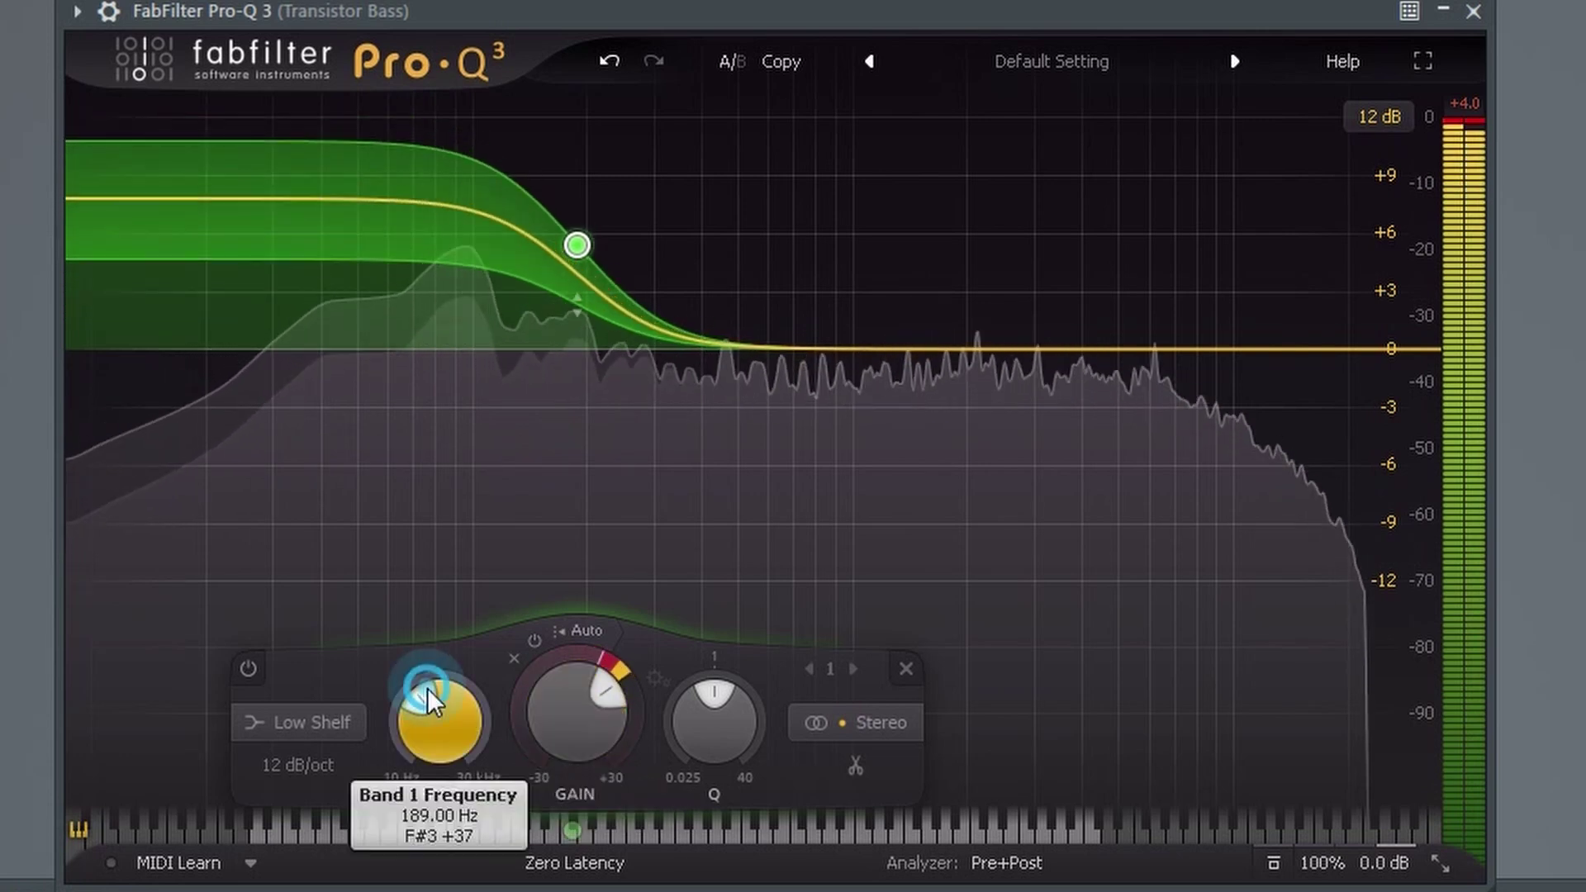
drag(439, 671, 472, 671)
mouse_move(559, 700)
mouse_down()
mouse_move(597, 692)
mouse_move(548, 706)
mouse_move(613, 661)
mouse_move(583, 684)
mouse_up()
scroll(436, 706, down, 10)
scroll(435, 707, up, 3)
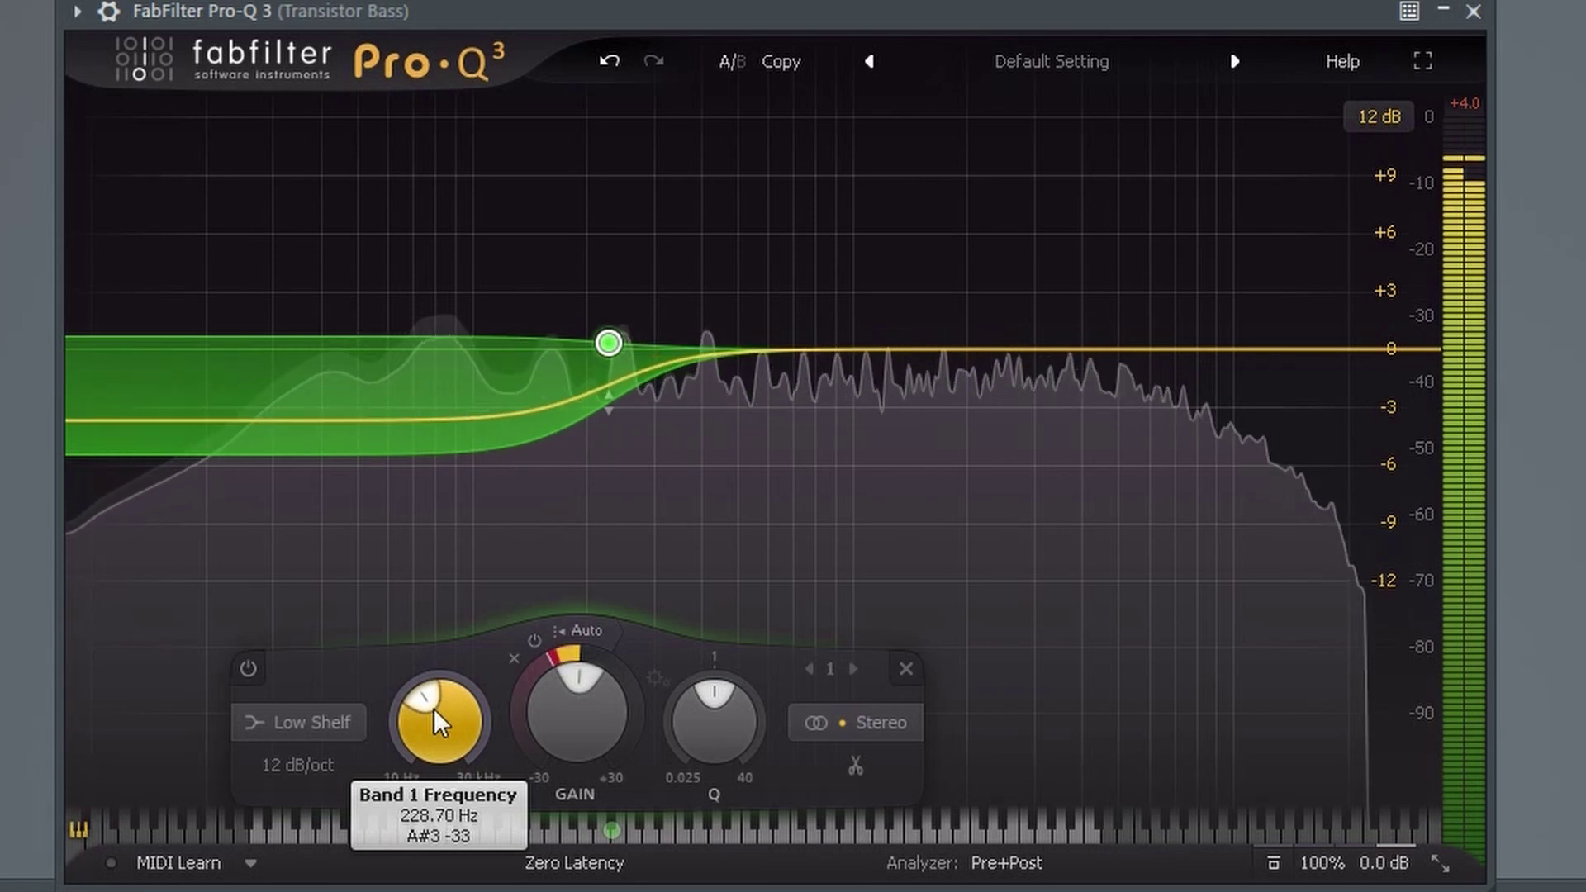
scroll(434, 707, down, 3)
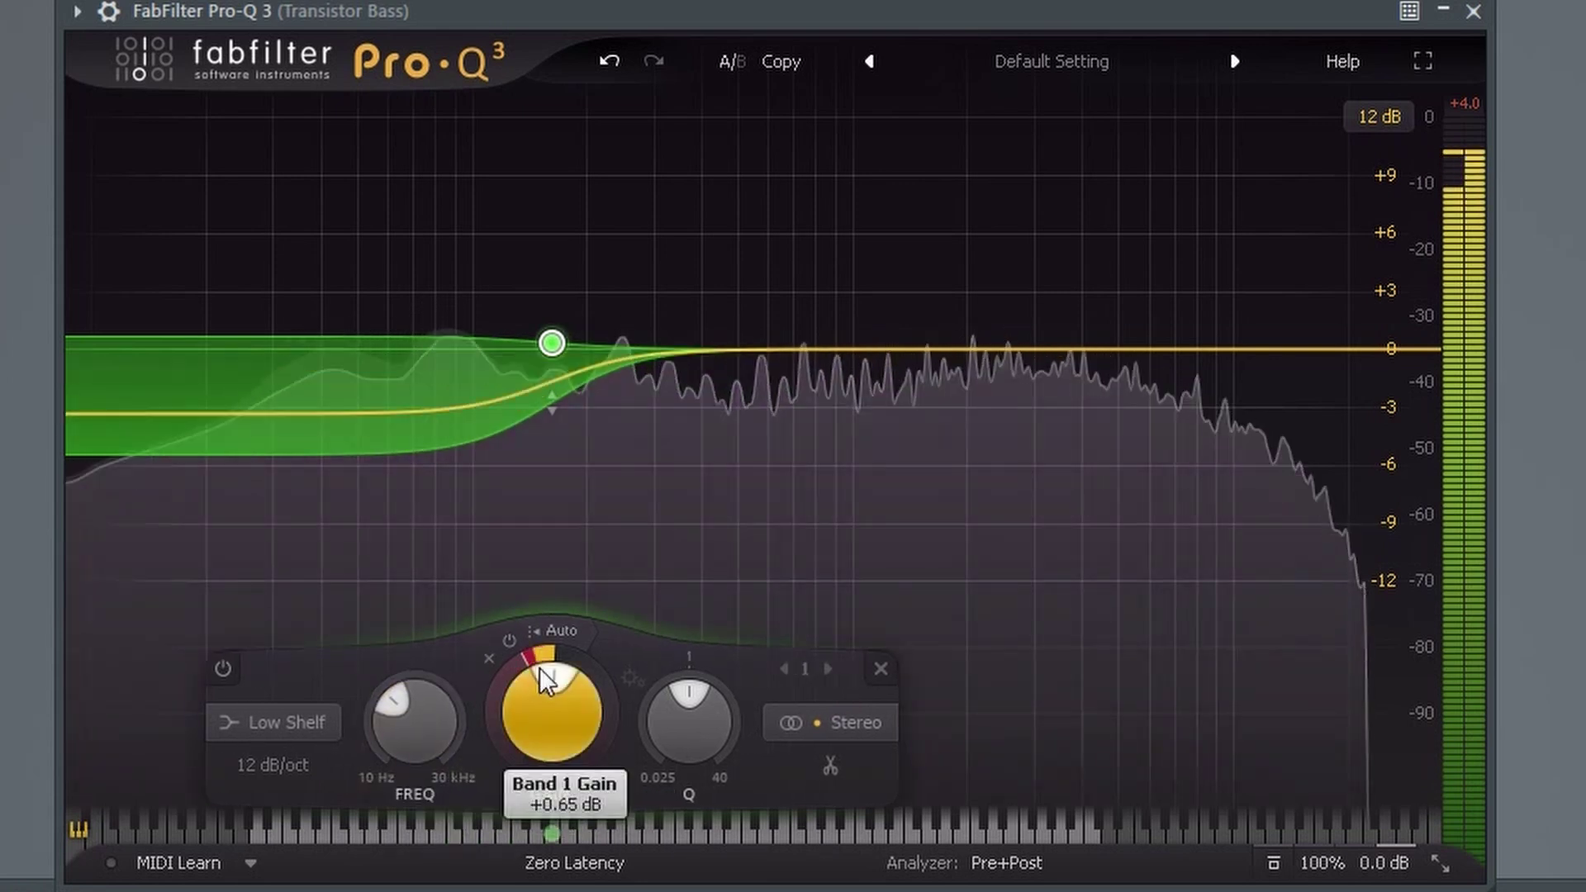
Vary the low shelf's dynamic range, settle on about -5.10 dB, and stop playback
drag(511, 676, 568, 531)
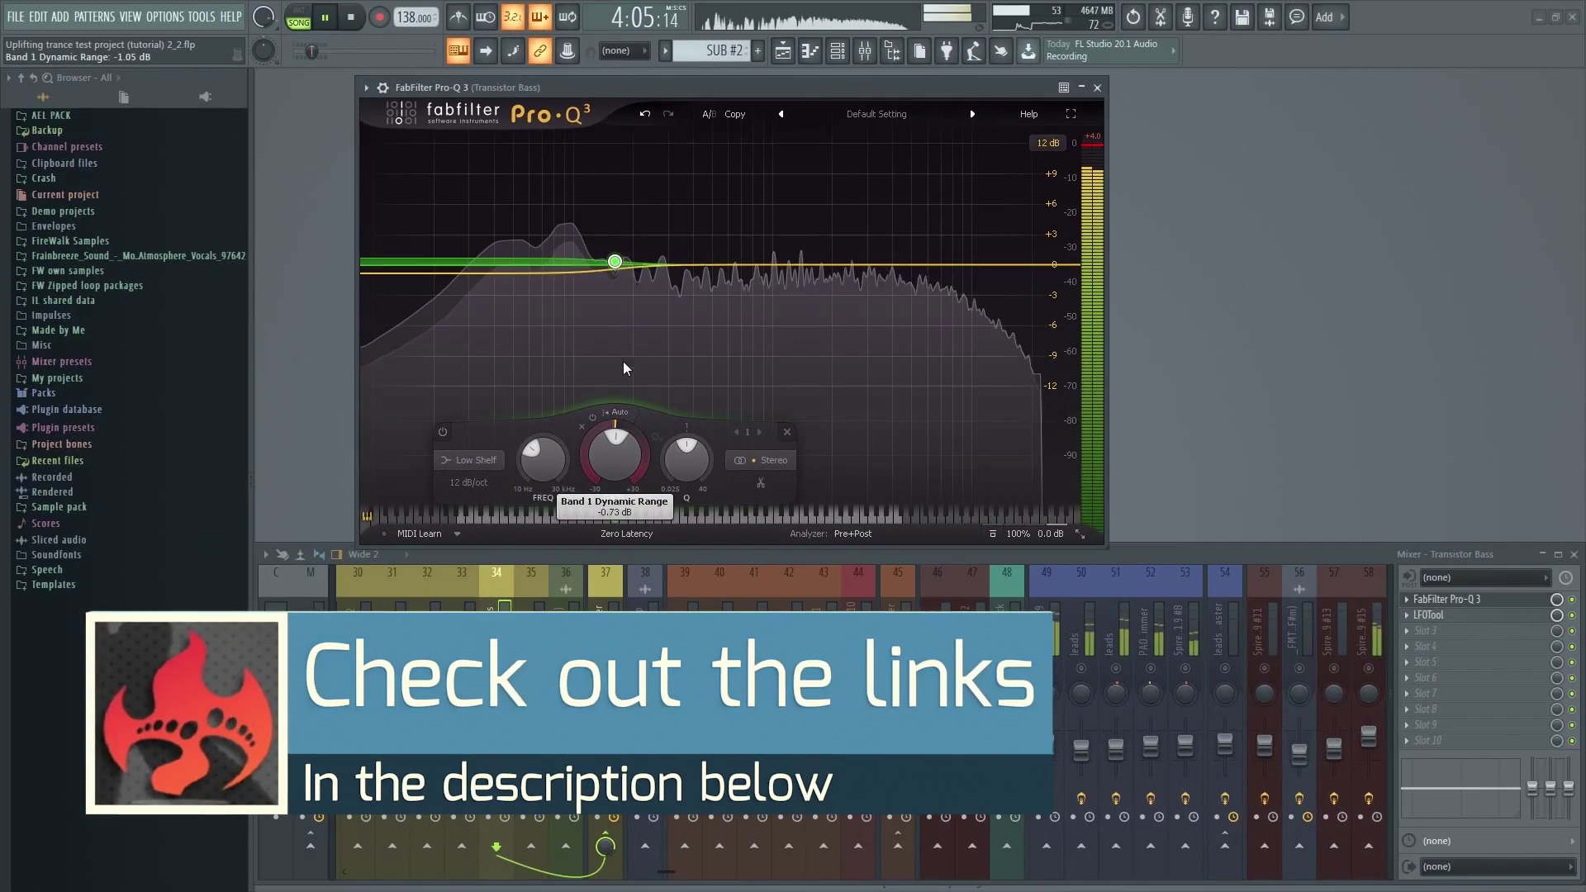
drag(622, 369, 581, 329)
key(space)
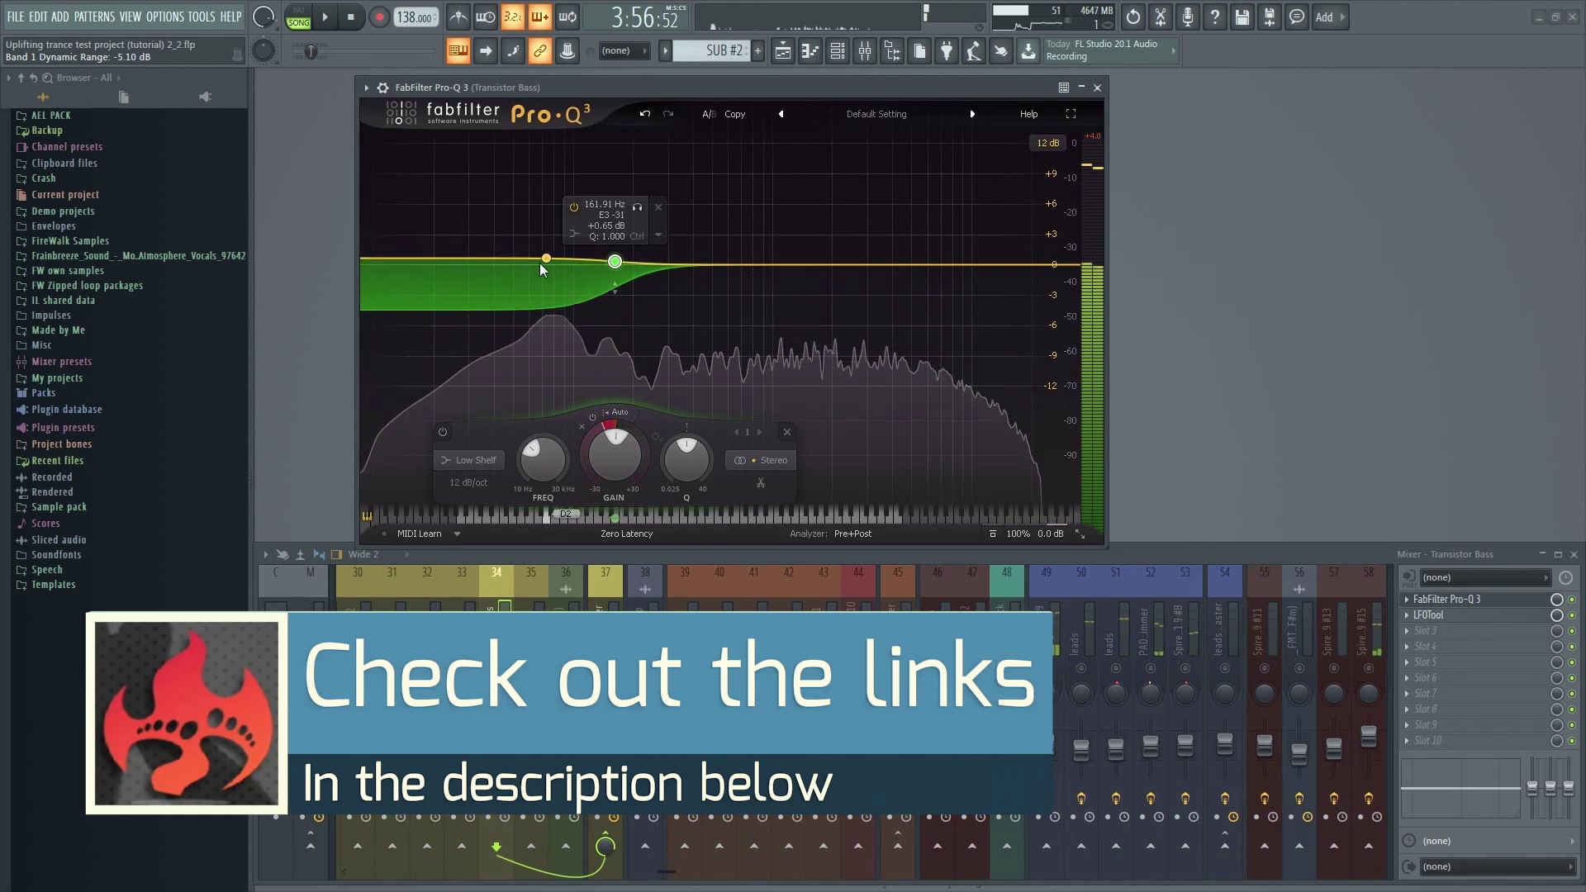
Add a bell band near 862 Hz boosted +4.73 dB and make it dynamic with a range of about -3.68 dB
drag(541, 263, 759, 217)
right_click(758, 217)
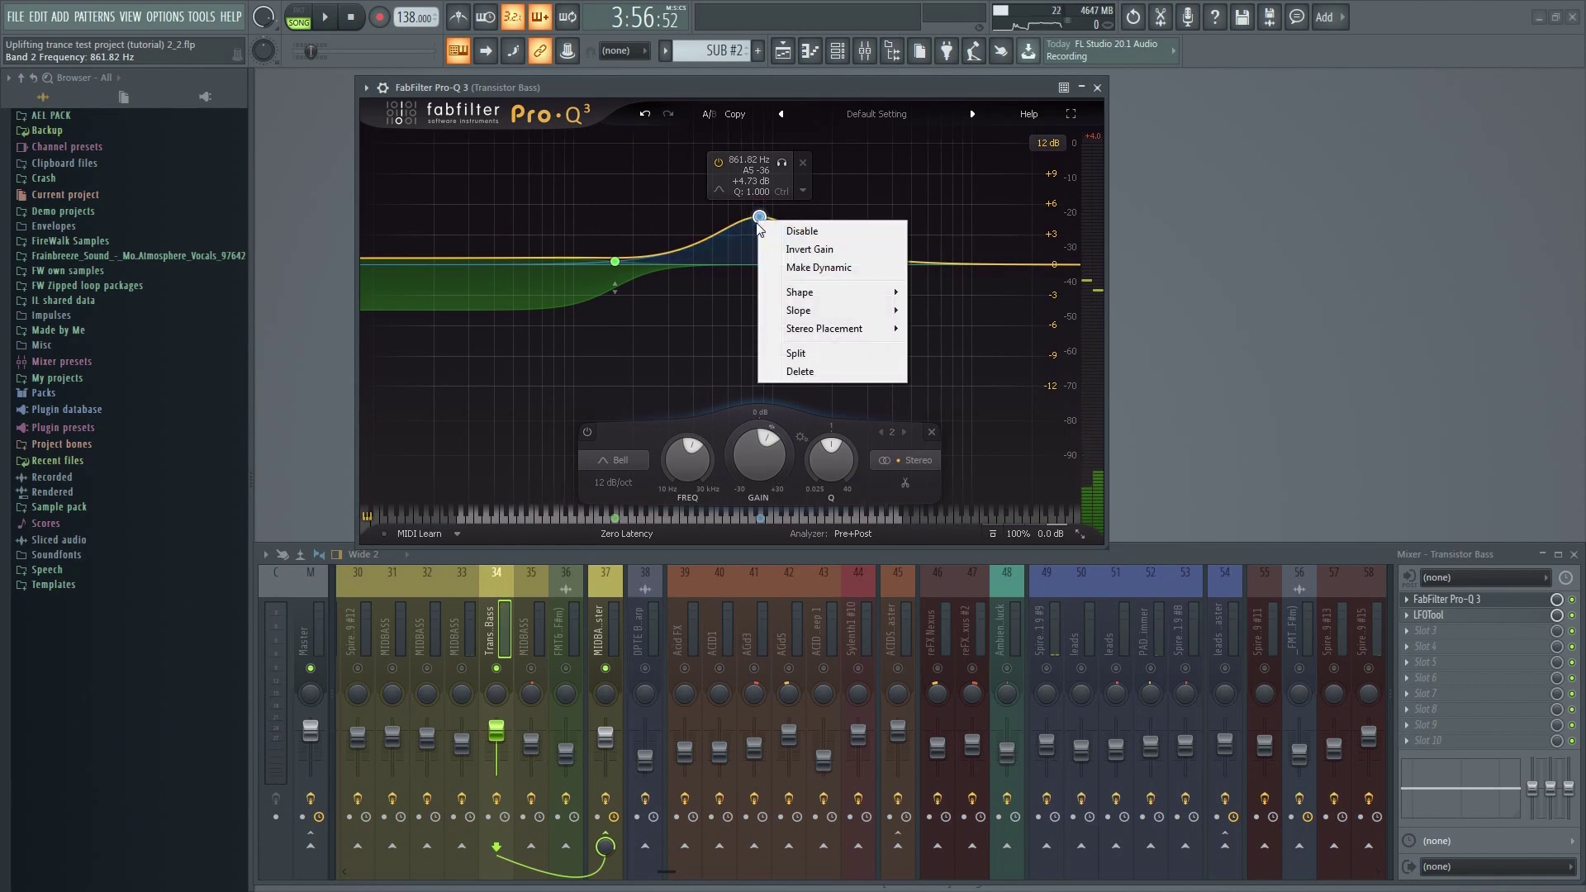
click(812, 267)
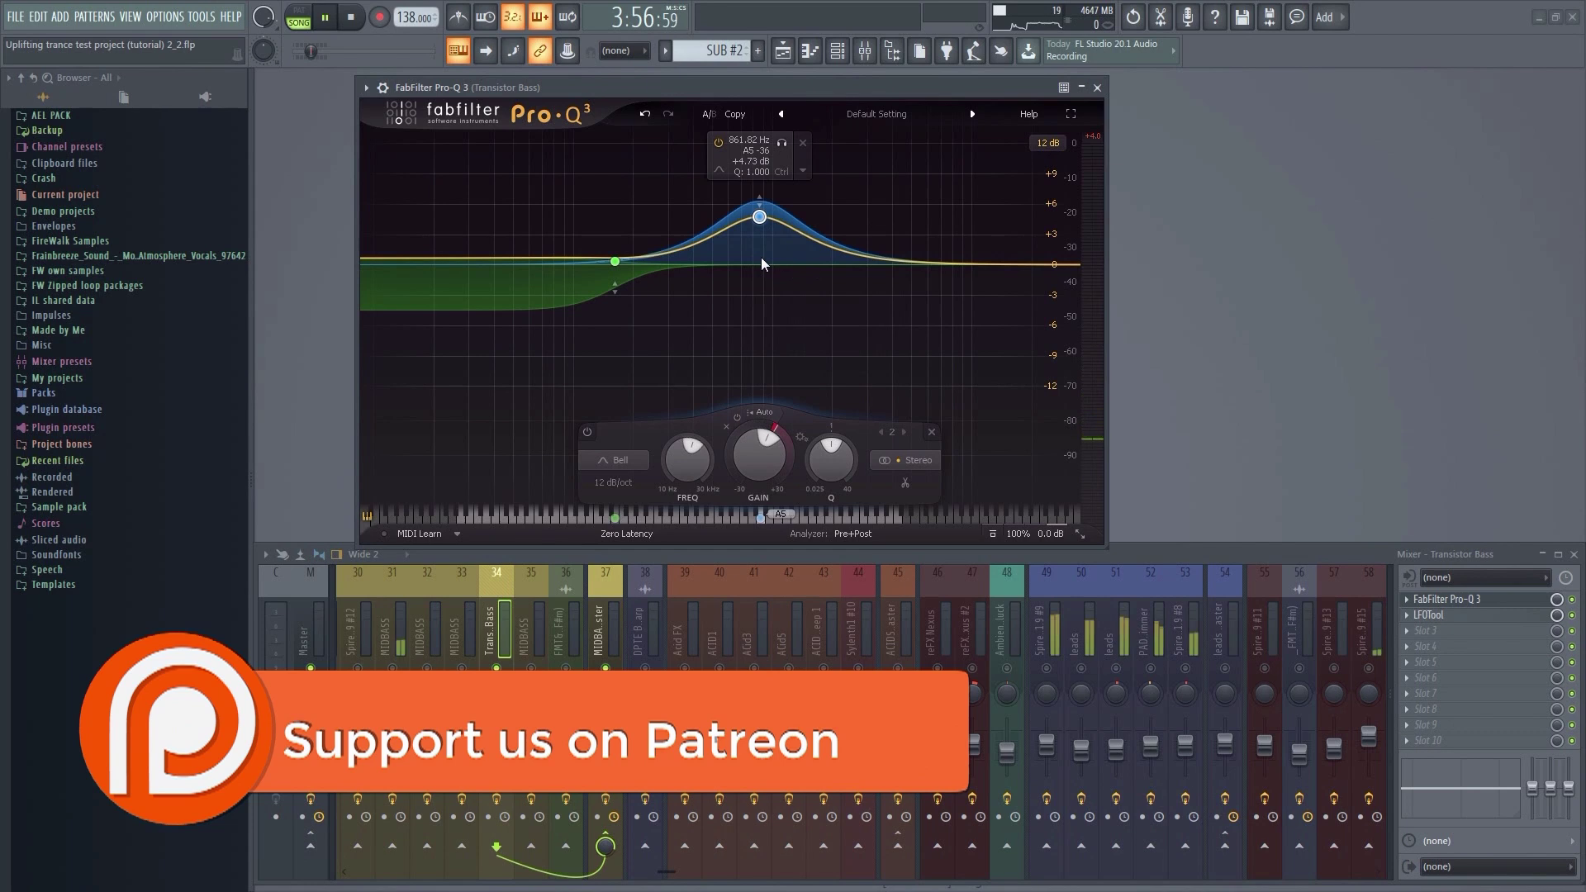
drag(774, 426, 736, 560)
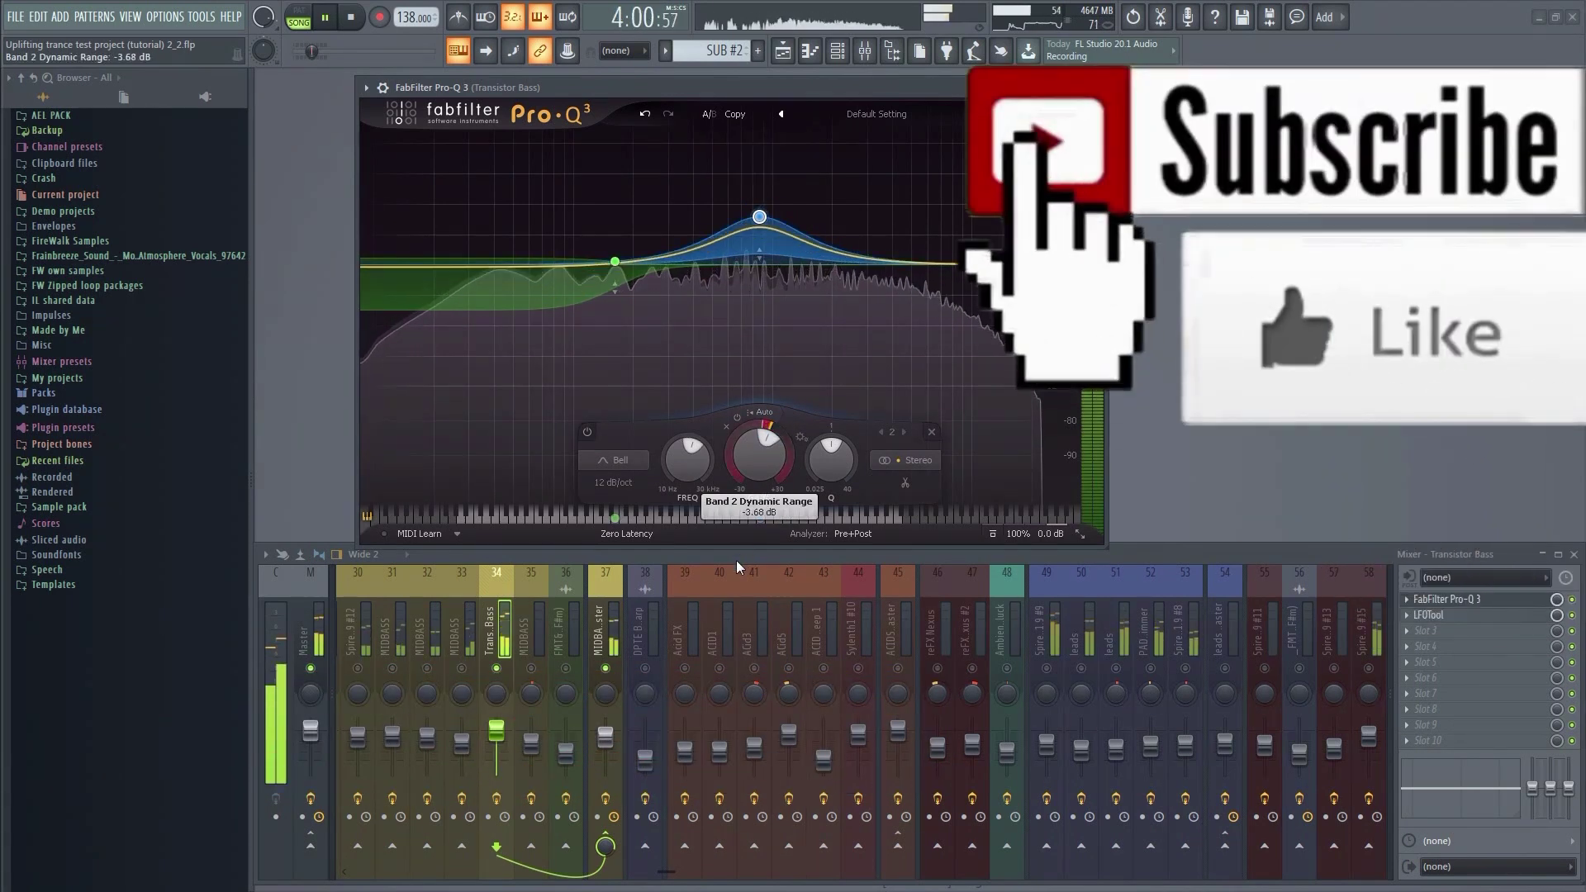